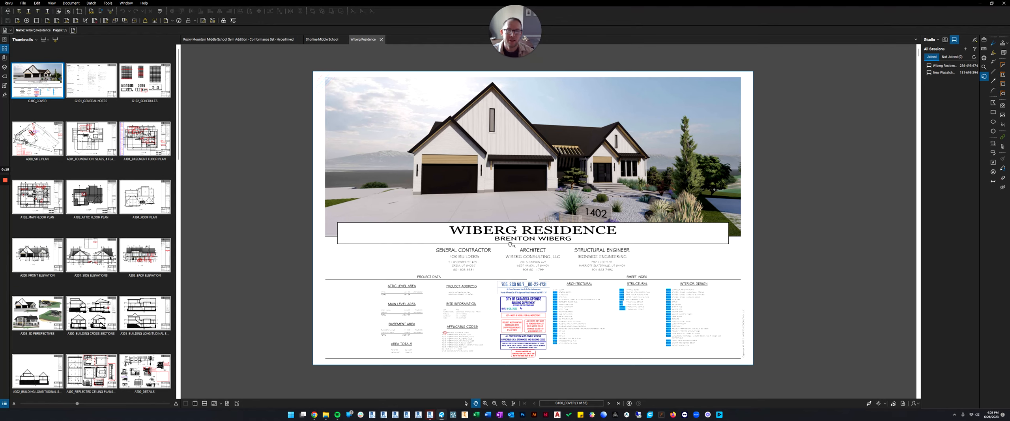
pyautogui.moveTo(498, 256)
pyautogui.mouseDown()
pyautogui.moveTo(494, 242)
pyautogui.moveTo(483, 262)
pyautogui.mouseUp()
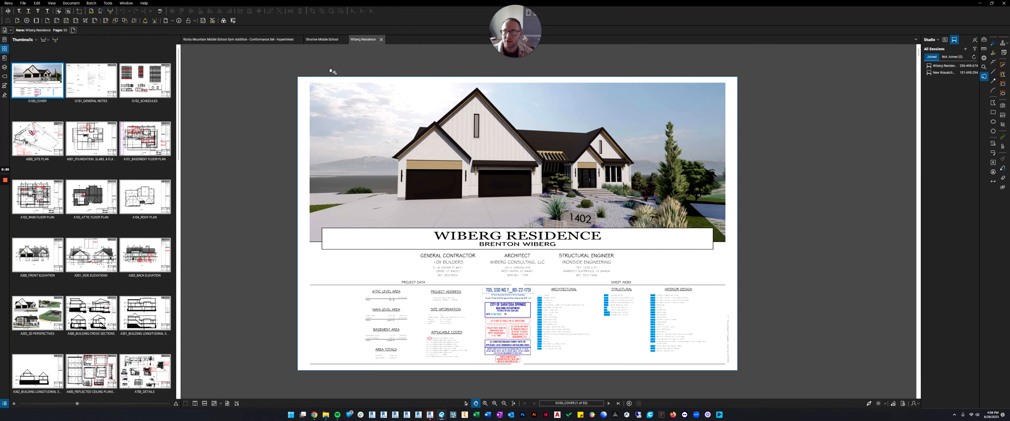
pyautogui.moveTo(490, 236); pyautogui.dragTo(543, 213)
pyautogui.scroll(1, 515, 239)
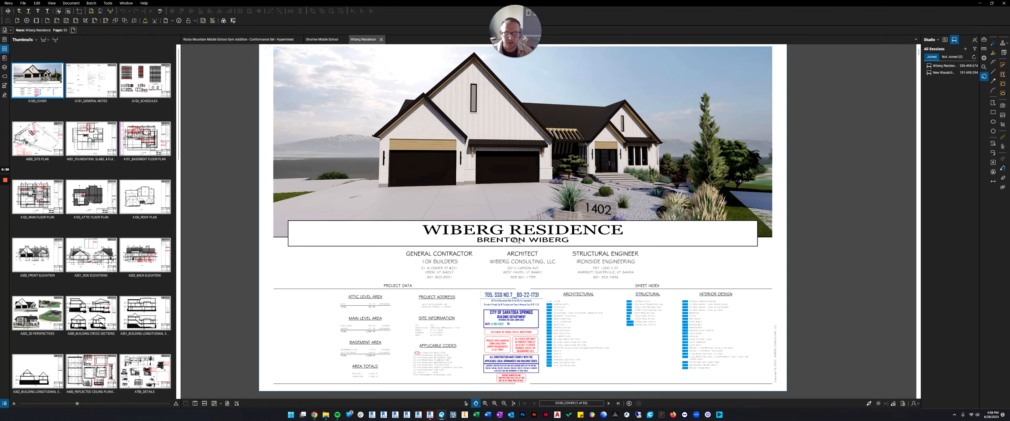
pyautogui.scroll(-1, 515, 240)
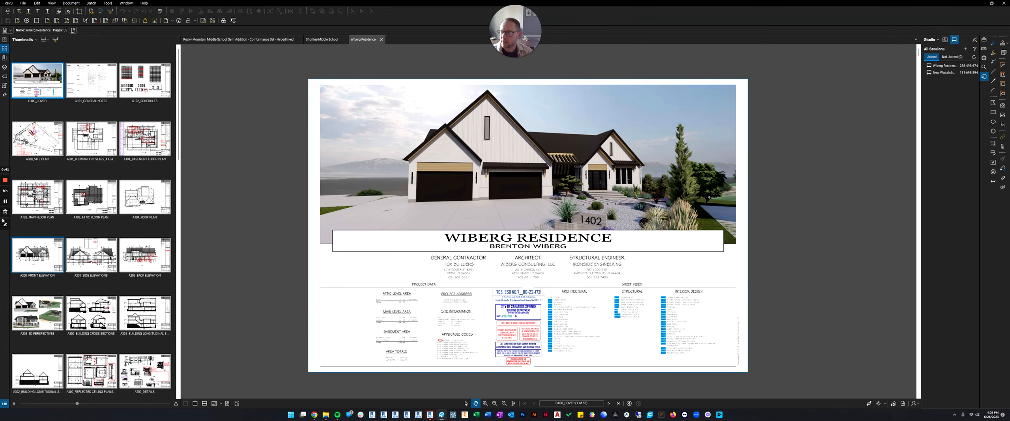
# Step: Turn on freehand drawing and outline the house rendering and the project title area on the residence's cover sheet in red
pyautogui.click(5, 225)
pyautogui.moveTo(323, 84)
pyautogui.mouseDown()
pyautogui.moveTo(319, 244)
pyautogui.moveTo(687, 227)
pyautogui.moveTo(720, 114)
pyautogui.moveTo(465, 94)
pyautogui.moveTo(328, 97)
pyautogui.moveTo(318, 242)
pyautogui.moveTo(696, 239)
pyautogui.moveTo(745, 196)
pyautogui.moveTo(690, 87)
pyautogui.moveTo(331, 93)
pyautogui.moveTo(331, 209)
pyautogui.mouseUp()
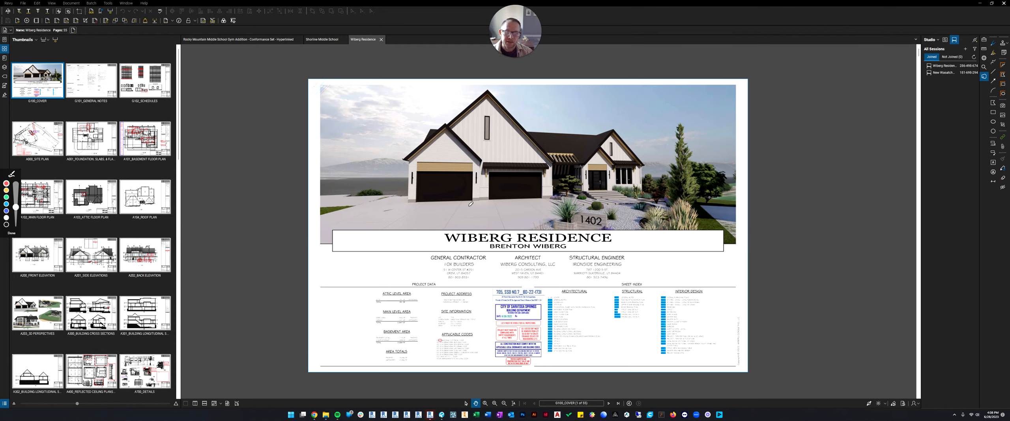
pyautogui.moveTo(334, 219)
pyautogui.mouseDown()
pyautogui.moveTo(335, 253)
pyautogui.moveTo(728, 250)
pyautogui.moveTo(567, 227)
pyautogui.moveTo(339, 225)
pyautogui.mouseUp()
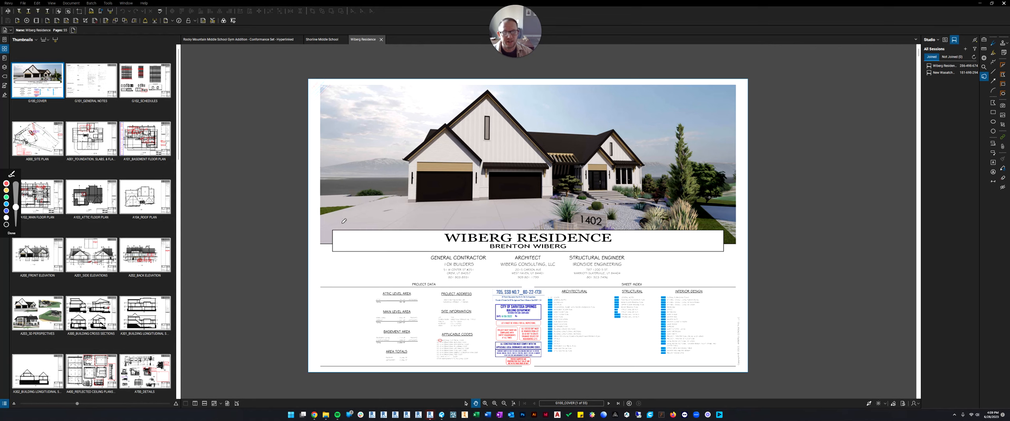
# Step: Box the contact row below the title and circle the General Contractor, Architect and Structural Engineer blocks in red
pyautogui.moveTo(439, 235)
pyautogui.mouseDown()
pyautogui.moveTo(569, 249)
pyautogui.moveTo(620, 227)
pyautogui.moveTo(418, 229)
pyautogui.moveTo(438, 249)
pyautogui.mouseUp()
pyautogui.moveTo(425, 254)
pyautogui.mouseDown()
pyautogui.moveTo(434, 279)
pyautogui.moveTo(644, 281)
pyautogui.moveTo(621, 253)
pyautogui.moveTo(416, 250)
pyautogui.moveTo(423, 265)
pyautogui.moveTo(448, 252)
pyautogui.mouseUp()
pyautogui.moveTo(525, 250)
pyautogui.mouseDown()
pyautogui.moveTo(511, 285)
pyautogui.moveTo(527, 254)
pyautogui.mouseUp()
pyautogui.moveTo(608, 254); pyautogui.dragTo(592, 255)
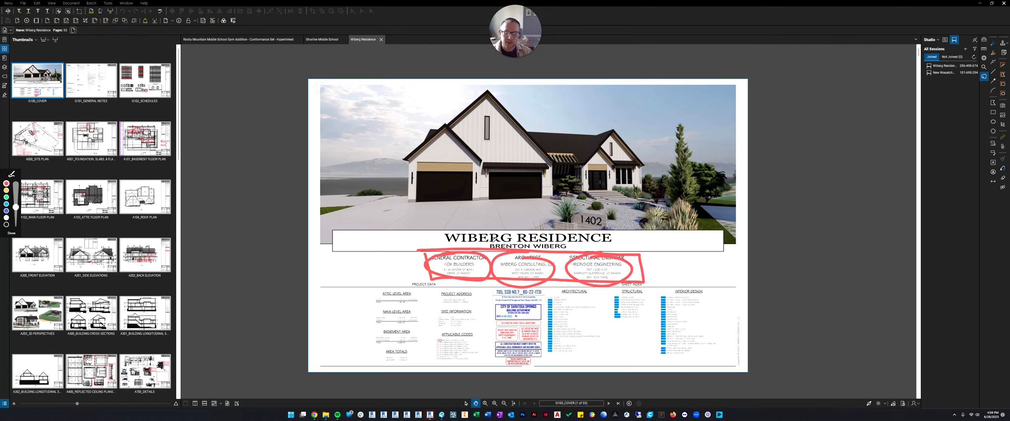
# Step: Outline the Project Data section, circling the project address, site information and applicable codes, and box the floor area listings
pyautogui.moveTo(327, 251)
pyautogui.mouseDown()
pyautogui.moveTo(332, 261)
pyautogui.moveTo(490, 276)
pyautogui.moveTo(734, 244)
pyautogui.moveTo(347, 244)
pyautogui.mouseUp()
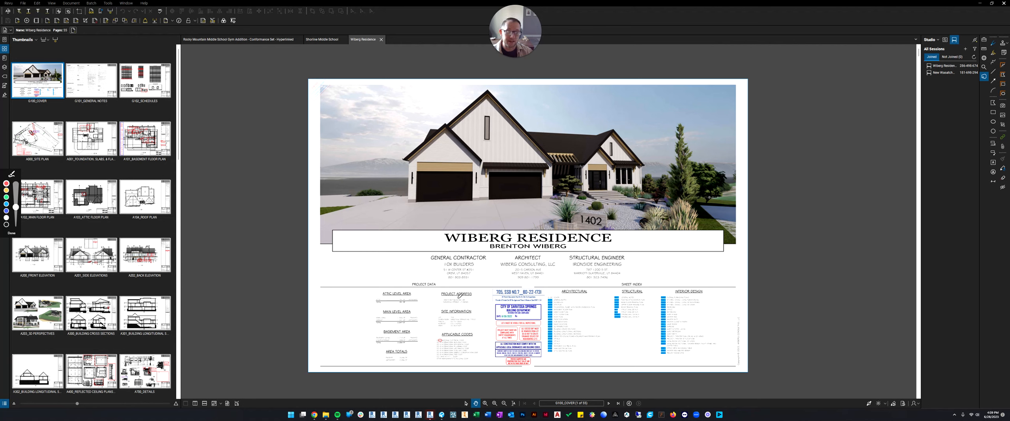
pyautogui.moveTo(367, 289)
pyautogui.mouseDown()
pyautogui.moveTo(372, 362)
pyautogui.moveTo(475, 361)
pyautogui.moveTo(474, 305)
pyautogui.moveTo(426, 287)
pyautogui.moveTo(358, 287)
pyautogui.mouseUp()
pyautogui.moveTo(455, 301)
pyautogui.mouseDown()
pyautogui.moveTo(434, 287)
pyautogui.moveTo(460, 304)
pyautogui.moveTo(432, 315)
pyautogui.moveTo(451, 305)
pyautogui.moveTo(472, 365)
pyautogui.moveTo(457, 328)
pyautogui.mouseUp()
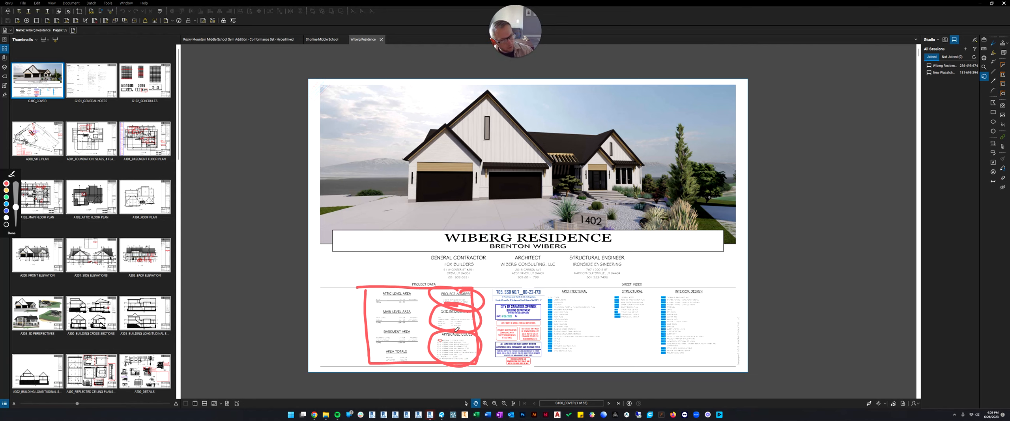
pyautogui.moveTo(406, 283)
pyautogui.mouseDown()
pyautogui.moveTo(355, 357)
pyautogui.moveTo(421, 300)
pyautogui.moveTo(360, 286)
pyautogui.mouseUp()
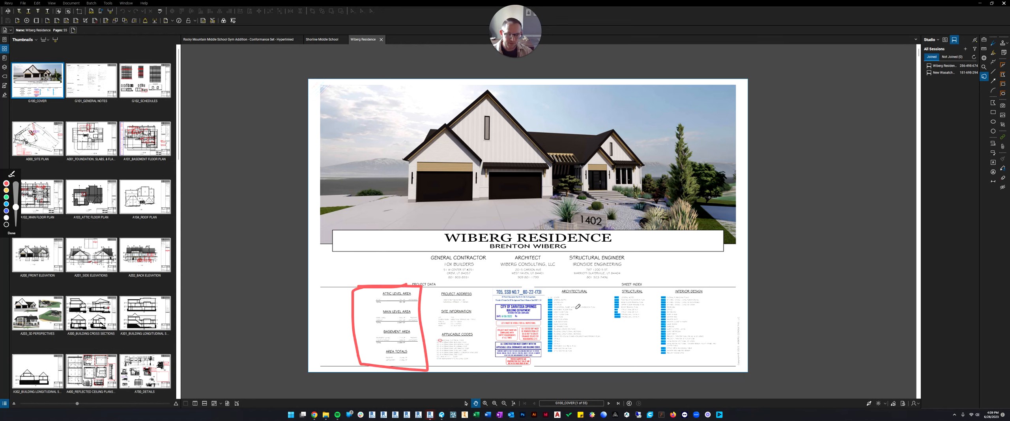
# Step: Box the sheet index in red and circle its Architectural, Structural and Interior Design headings
pyautogui.moveTo(551, 286)
pyautogui.mouseDown()
pyautogui.moveTo(730, 264)
pyautogui.moveTo(744, 351)
pyautogui.moveTo(540, 360)
pyautogui.moveTo(531, 288)
pyautogui.moveTo(722, 276)
pyautogui.moveTo(729, 287)
pyautogui.mouseUp()
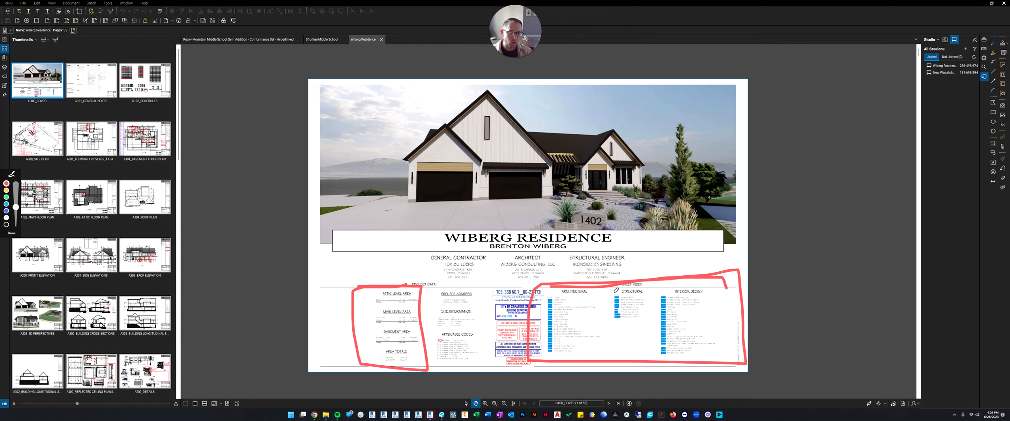
pyautogui.moveTo(554, 292)
pyautogui.mouseDown()
pyautogui.moveTo(548, 351)
pyautogui.moveTo(703, 359)
pyautogui.moveTo(725, 288)
pyautogui.moveTo(533, 288)
pyautogui.mouseUp()
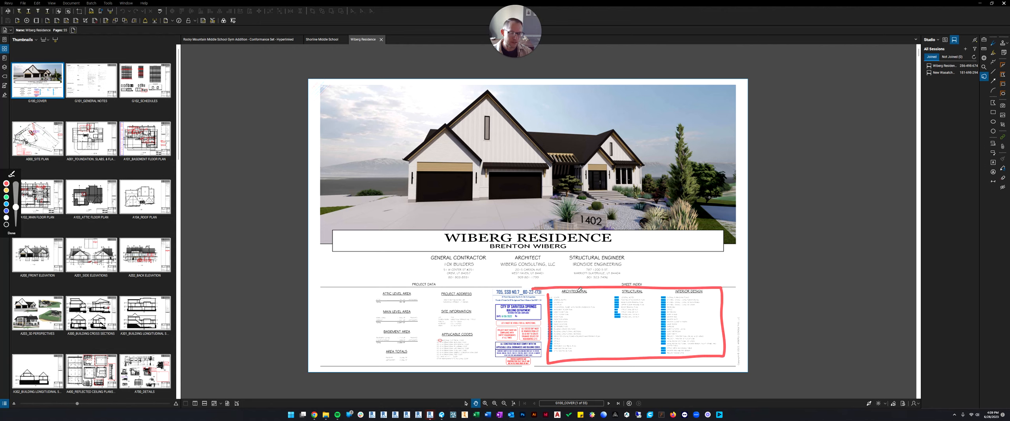
pyautogui.moveTo(590, 287)
pyautogui.mouseDown()
pyautogui.moveTo(560, 283)
pyautogui.moveTo(580, 282)
pyautogui.mouseUp()
pyautogui.moveTo(641, 283)
pyautogui.mouseDown()
pyautogui.moveTo(609, 289)
pyautogui.moveTo(641, 288)
pyautogui.mouseUp()
pyautogui.moveTo(701, 277)
pyautogui.mouseDown()
pyautogui.moveTo(671, 279)
pyautogui.moveTo(691, 277)
pyautogui.mouseUp()
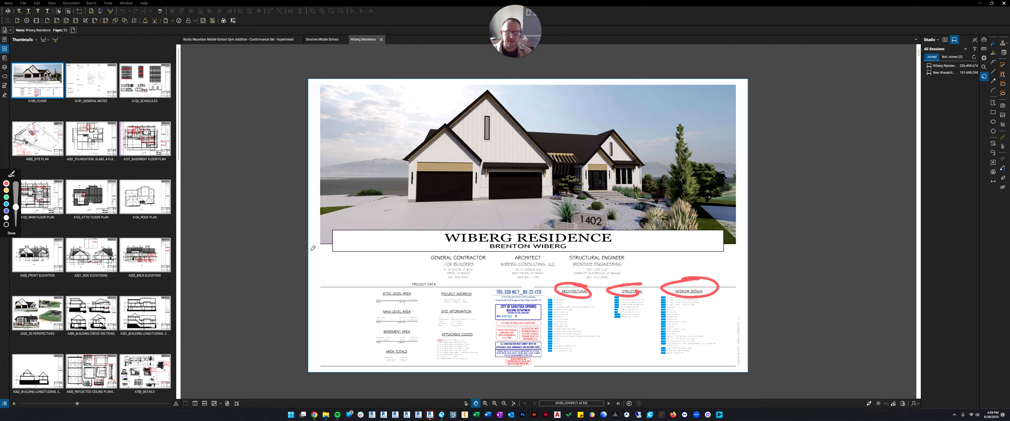
pyautogui.click(9, 235)
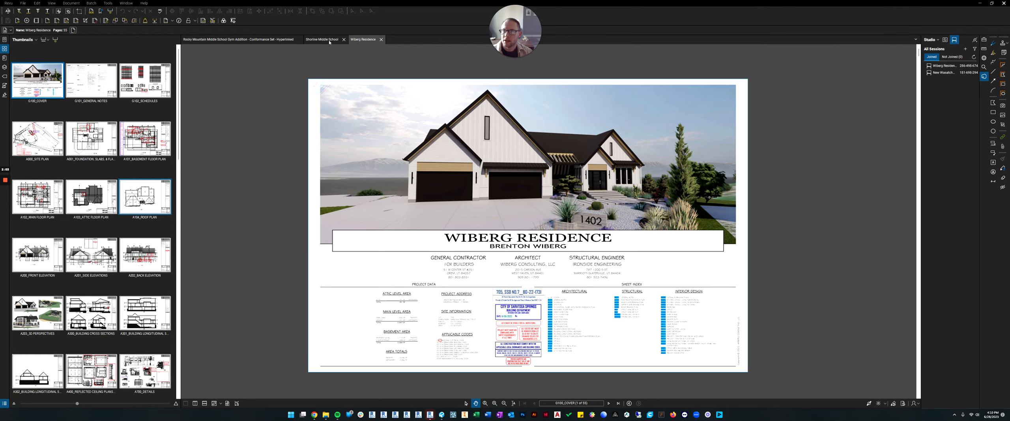
# Step: Switch to the Rocky Mountain Middle School Gym Addition set and mark the project title and address on its cover sheet in red
pyautogui.click(227, 41)
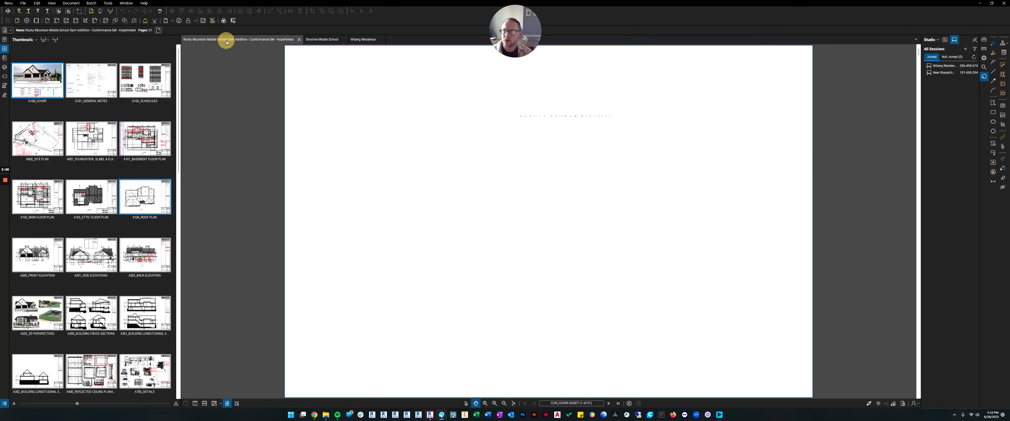
pyautogui.scroll(-2, 556, 190)
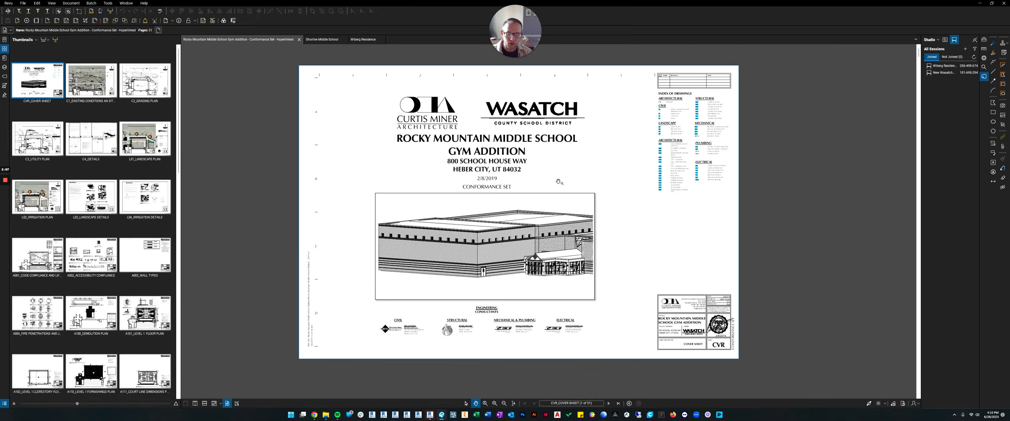
pyautogui.scroll(-2, 525, 180)
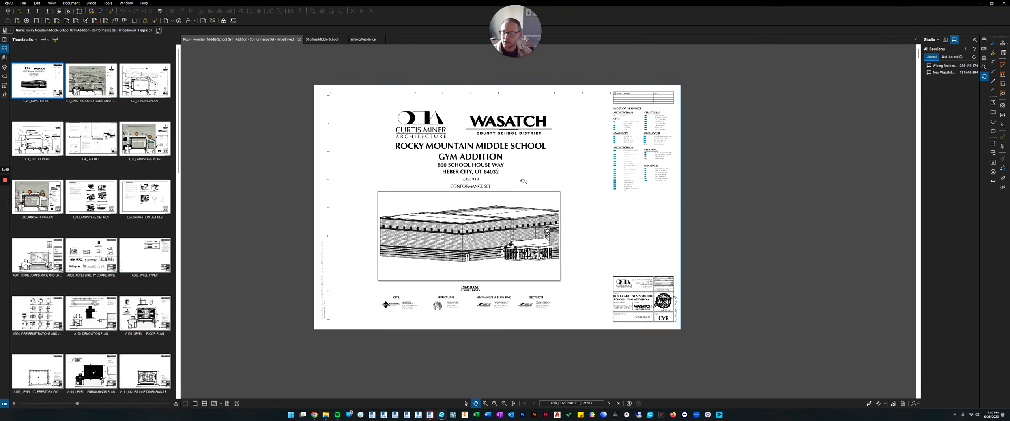
pyautogui.click(4, 223)
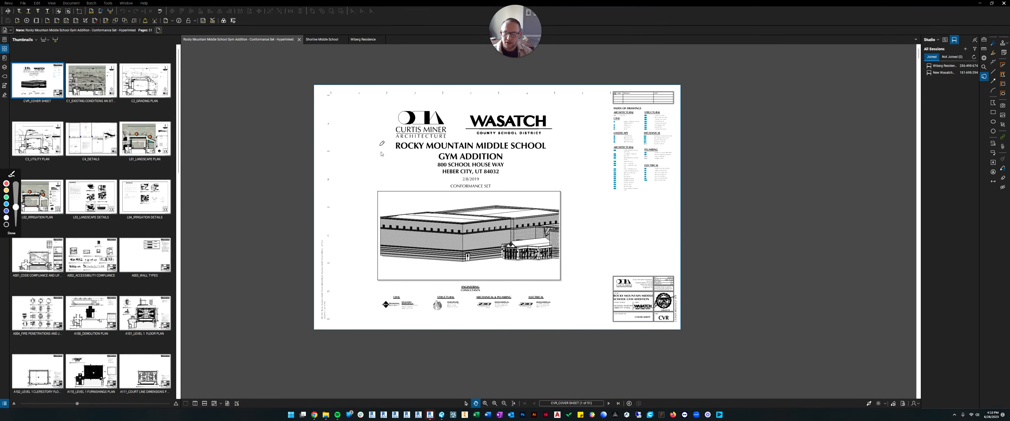
pyautogui.moveTo(390, 140)
pyautogui.mouseDown()
pyautogui.moveTo(564, 143)
pyautogui.moveTo(434, 165)
pyautogui.moveTo(394, 143)
pyautogui.mouseUp()
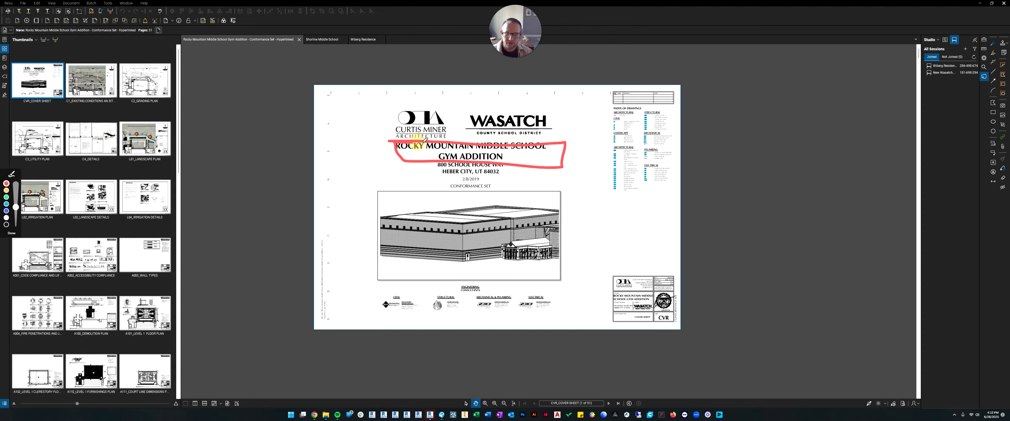
pyautogui.moveTo(468, 153)
pyautogui.mouseDown()
pyautogui.moveTo(503, 164)
pyautogui.moveTo(474, 153)
pyautogui.mouseUp()
# Step: Outline the building rendering on the gym addition's cover sheet in red
pyautogui.moveTo(379, 188)
pyautogui.mouseDown()
pyautogui.moveTo(378, 266)
pyautogui.moveTo(525, 280)
pyautogui.moveTo(564, 203)
pyautogui.moveTo(375, 191)
pyautogui.mouseUp()
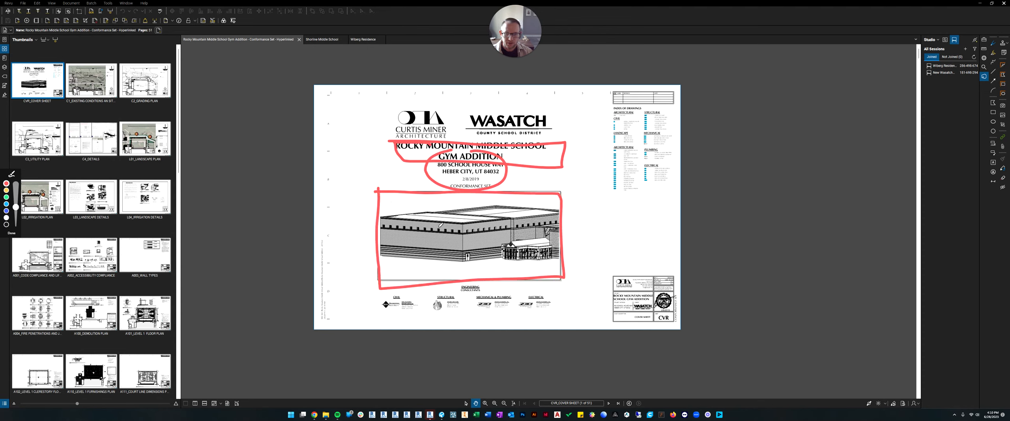
pyautogui.moveTo(495, 213)
pyautogui.mouseDown()
pyautogui.moveTo(424, 262)
pyautogui.moveTo(454, 205)
pyautogui.moveTo(442, 209)
pyautogui.mouseUp()
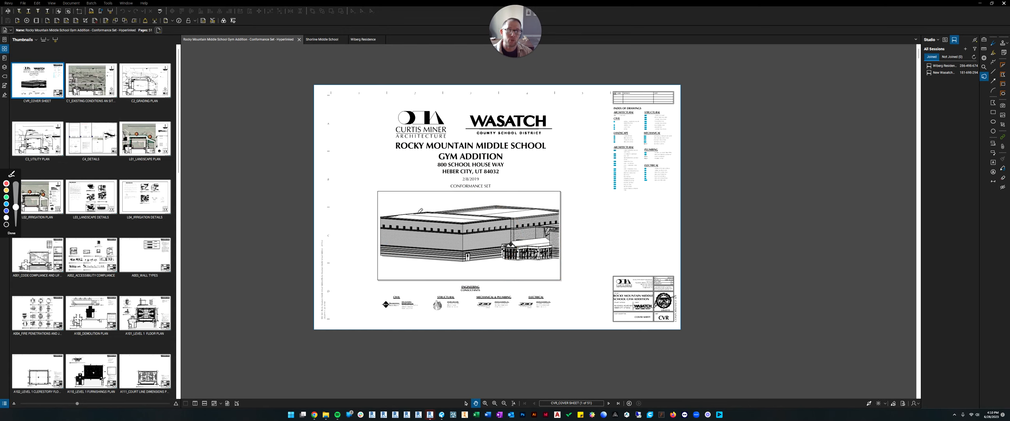
pyautogui.moveTo(386, 205)
pyautogui.mouseDown()
pyautogui.moveTo(386, 260)
pyautogui.moveTo(558, 267)
pyautogui.moveTo(551, 200)
pyautogui.moveTo(368, 198)
pyautogui.moveTo(373, 239)
pyautogui.mouseUp()
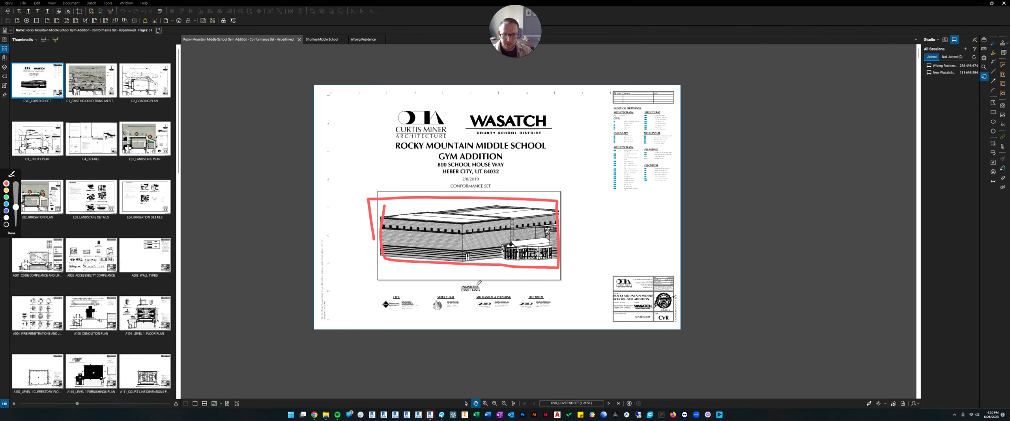
# Step: Outline the Engineering Consultants row and the Index of Drawings on the gym addition's cover sheet in red
pyautogui.moveTo(478, 283)
pyautogui.mouseDown()
pyautogui.moveTo(375, 312)
pyautogui.moveTo(557, 319)
pyautogui.moveTo(506, 279)
pyautogui.moveTo(442, 278)
pyautogui.mouseUp()
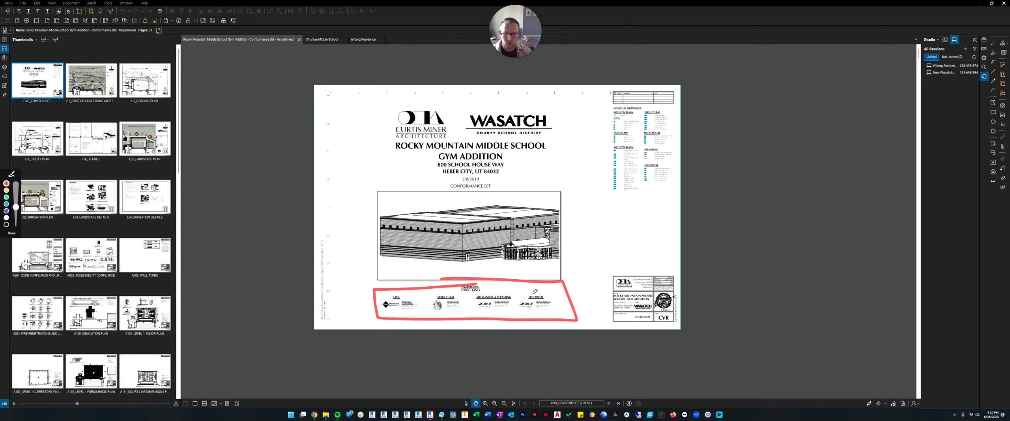
pyautogui.moveTo(505, 283)
pyautogui.mouseDown()
pyautogui.moveTo(406, 321)
pyautogui.moveTo(465, 270)
pyautogui.mouseUp()
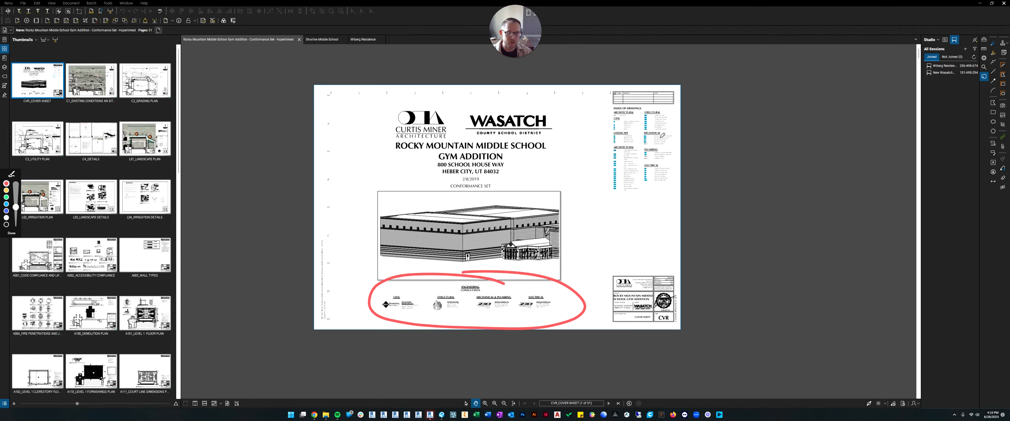
pyautogui.moveTo(611, 100)
pyautogui.mouseDown()
pyautogui.moveTo(678, 103)
pyautogui.moveTo(677, 191)
pyautogui.moveTo(601, 156)
pyautogui.moveTo(605, 97)
pyautogui.mouseUp()
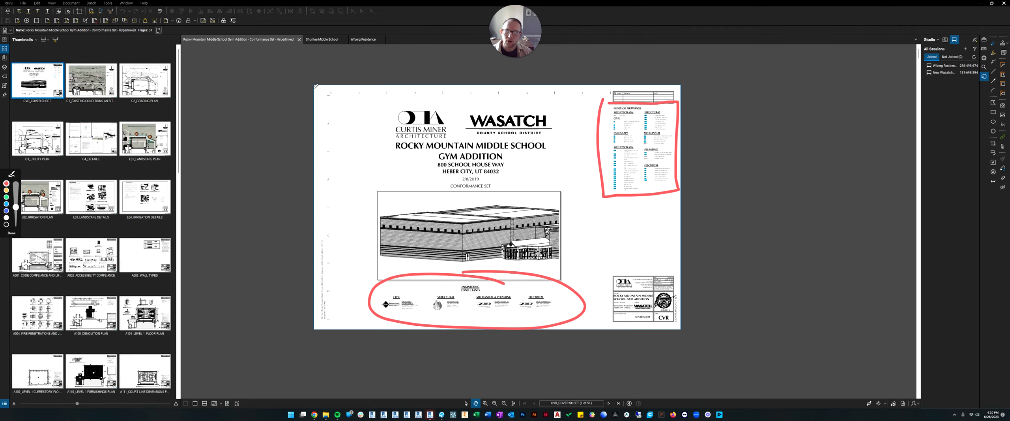
# Step: Mark the sheet's binding edge in red and circle the title block and the drawing index along the opposite edge
pyautogui.moveTo(312, 83); pyautogui.dragTo(312, 326)
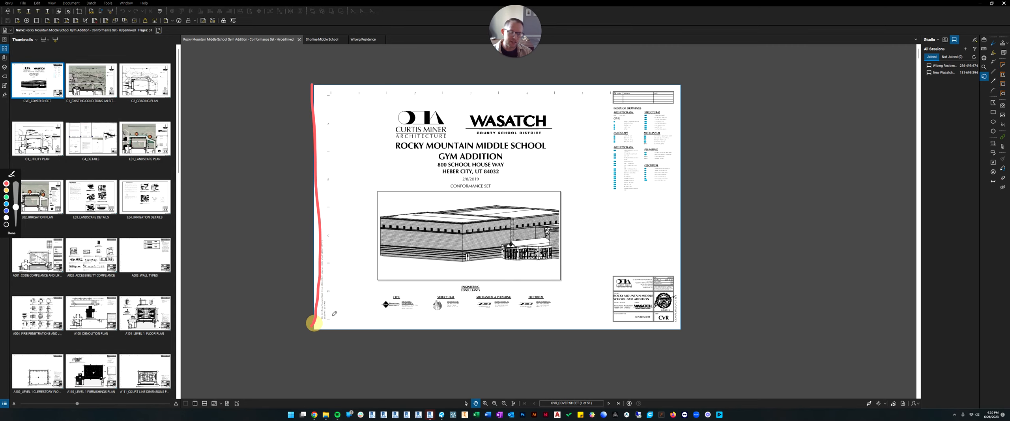
pyautogui.moveTo(669, 268); pyautogui.dragTo(657, 273)
pyautogui.moveTo(662, 75)
pyautogui.mouseDown()
pyautogui.moveTo(615, 205)
pyautogui.moveTo(659, 81)
pyautogui.mouseUp()
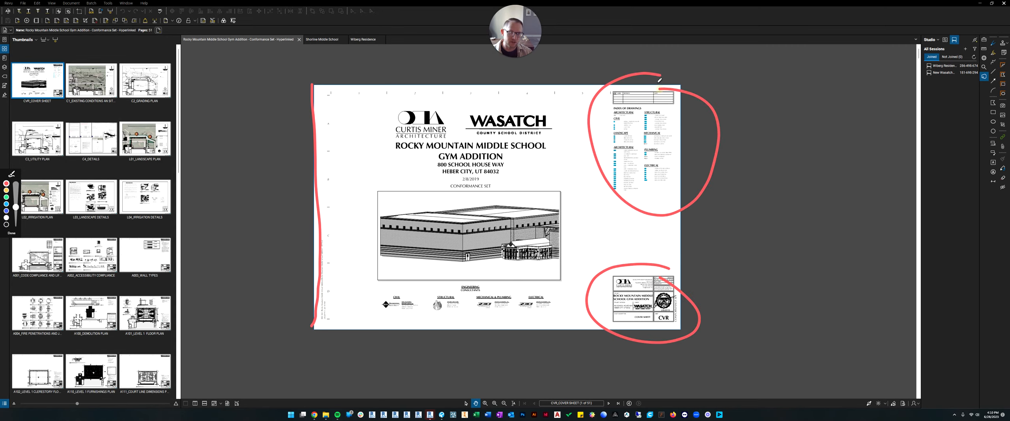
pyautogui.click(11, 233)
# Step: Open the C1 existing conditions sheet and browse the thumbnails through the structural, mechanical, plumbing and electrical sheets
pyautogui.click(91, 80)
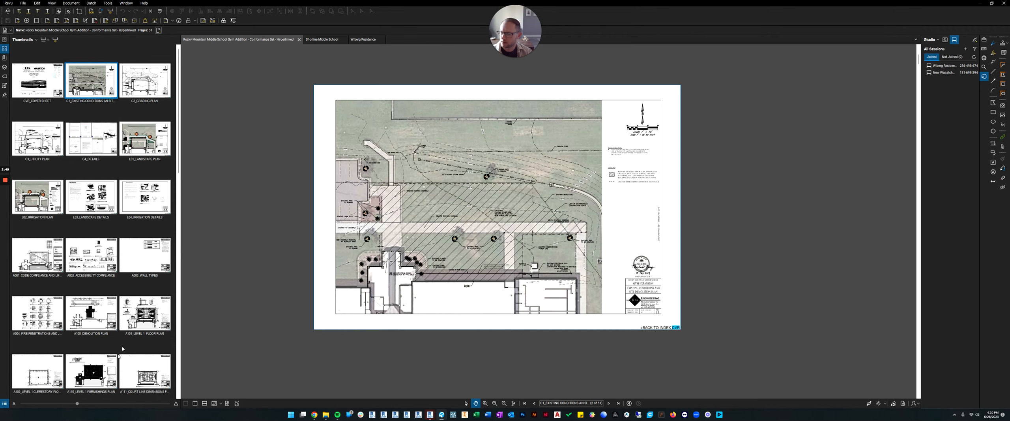
pyautogui.scroll(-10, 136, 304)
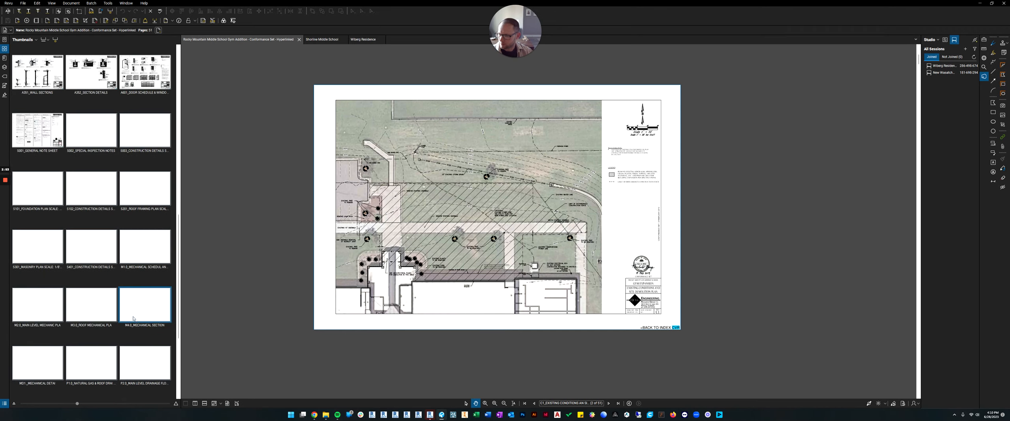
pyautogui.scroll(-3, 136, 304)
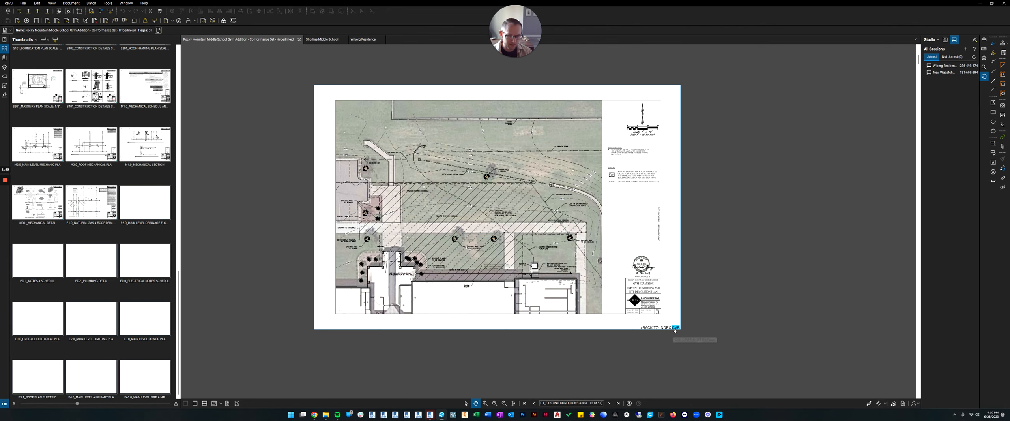
# Step: Use the hyperlinked drawing index to open sheet A101 Level 1 Floor Plan, and return to the cover sheet
pyautogui.click(671, 331)
pyautogui.moveTo(760, 208); pyautogui.dragTo(711, 138)
pyautogui.click(676, 117)
pyautogui.scroll(-2, 599, 212)
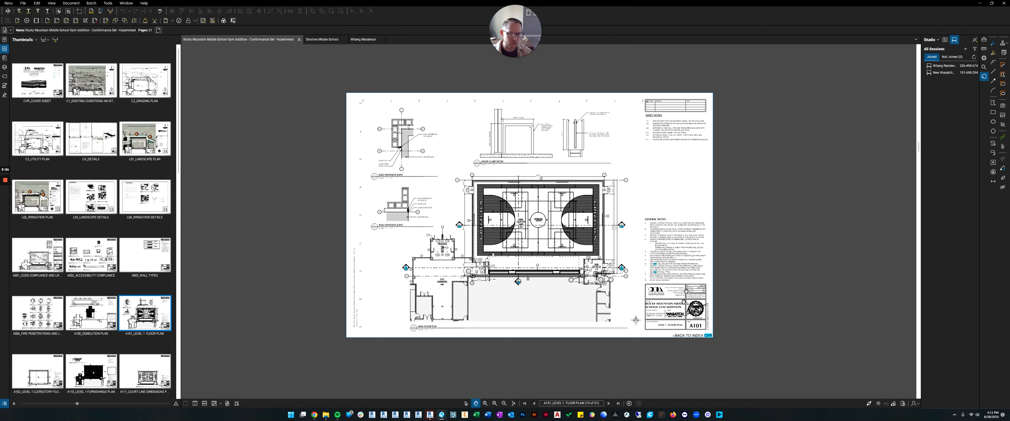
pyautogui.click(37, 80)
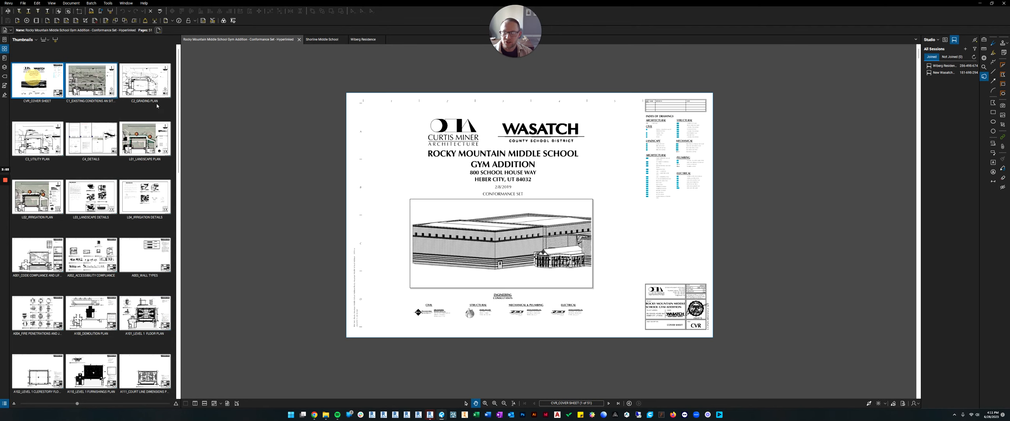
pyautogui.scroll(1, 643, 172)
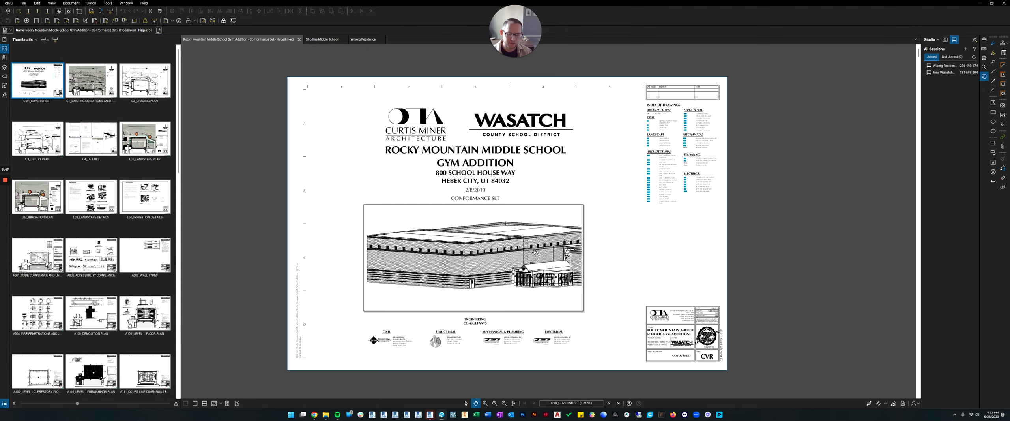
# Step: Switch to the Shoreline Middle School set and outline the Index of Drawings on its cover sheet in red
pyautogui.click(312, 40)
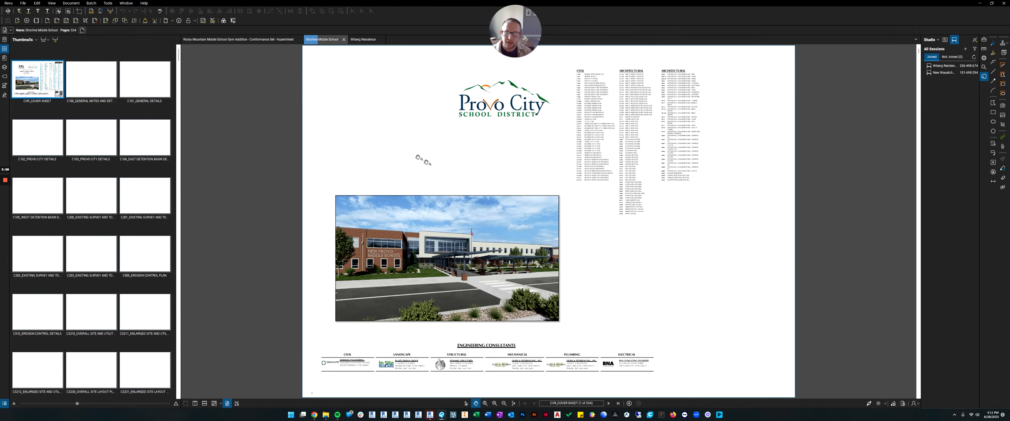
pyautogui.moveTo(481, 168); pyautogui.dragTo(467, 179)
pyautogui.scroll(-1, 473, 184)
pyautogui.moveTo(556, 168); pyautogui.dragTo(566, 175)
pyautogui.scroll(1, 566, 174)
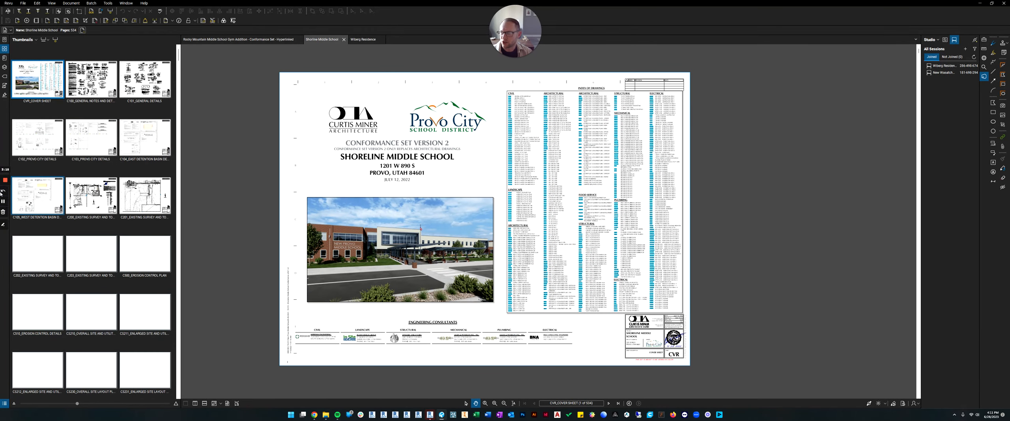
pyautogui.moveTo(504, 90)
pyautogui.mouseDown()
pyautogui.moveTo(504, 312)
pyautogui.moveTo(658, 306)
pyautogui.moveTo(684, 162)
pyautogui.moveTo(641, 89)
pyautogui.moveTo(503, 90)
pyautogui.mouseUp()
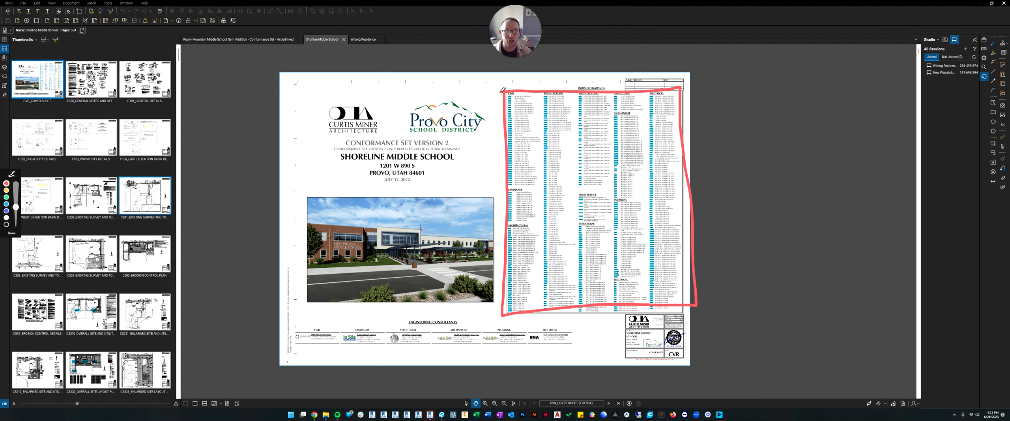
# Step: Outline the building photo, engineering consultants, both logos, and project name and address on the Shoreline cover sheet in red, and end the markup
pyautogui.moveTo(307, 239)
pyautogui.mouseDown()
pyautogui.moveTo(302, 319)
pyautogui.moveTo(472, 316)
pyautogui.moveTo(310, 209)
pyautogui.mouseUp()
pyautogui.moveTo(304, 318)
pyautogui.mouseDown()
pyautogui.moveTo(474, 371)
pyautogui.moveTo(379, 309)
pyautogui.moveTo(270, 314)
pyautogui.mouseUp()
pyautogui.moveTo(390, 85)
pyautogui.mouseDown()
pyautogui.moveTo(310, 132)
pyautogui.moveTo(493, 136)
pyautogui.moveTo(380, 85)
pyautogui.moveTo(353, 153)
pyautogui.moveTo(357, 119)
pyautogui.moveTo(482, 88)
pyautogui.moveTo(434, 141)
pyautogui.mouseUp()
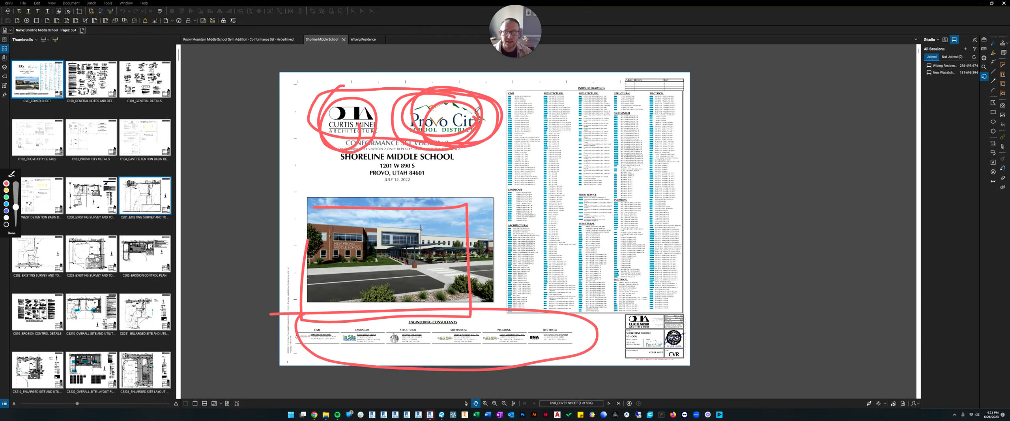
pyautogui.moveTo(347, 148)
pyautogui.mouseDown()
pyautogui.moveTo(334, 164)
pyautogui.moveTo(462, 189)
pyautogui.moveTo(345, 148)
pyautogui.moveTo(335, 184)
pyautogui.moveTo(465, 158)
pyautogui.moveTo(369, 161)
pyautogui.moveTo(406, 166)
pyautogui.mouseUp()
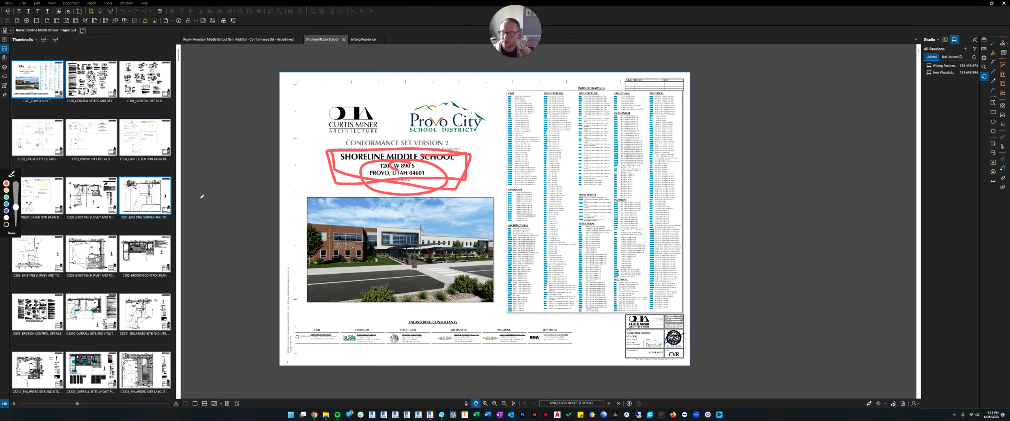
pyautogui.click(10, 233)
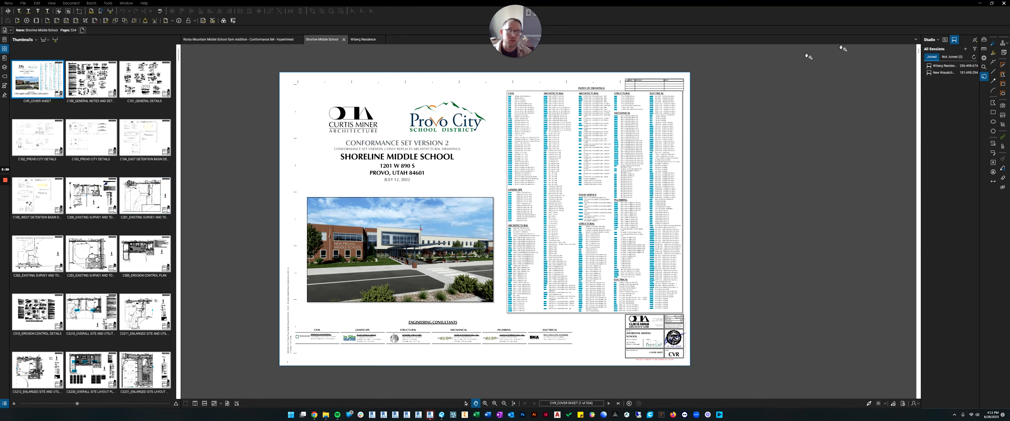
# Step: Switch to the Tiny House project in Revit and bring up sheet ID200 with enlarged plans and interior elevations
pyautogui.click(431, 414)
pyautogui.click(538, 229)
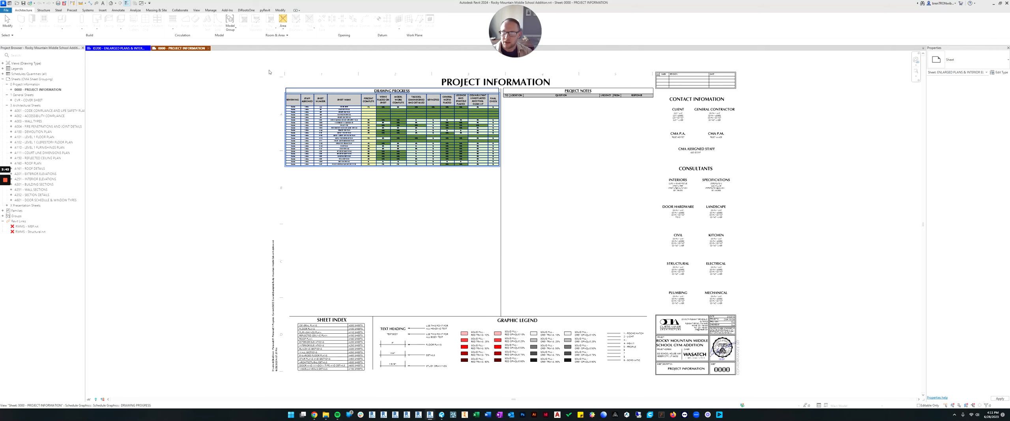
pyautogui.click(122, 48)
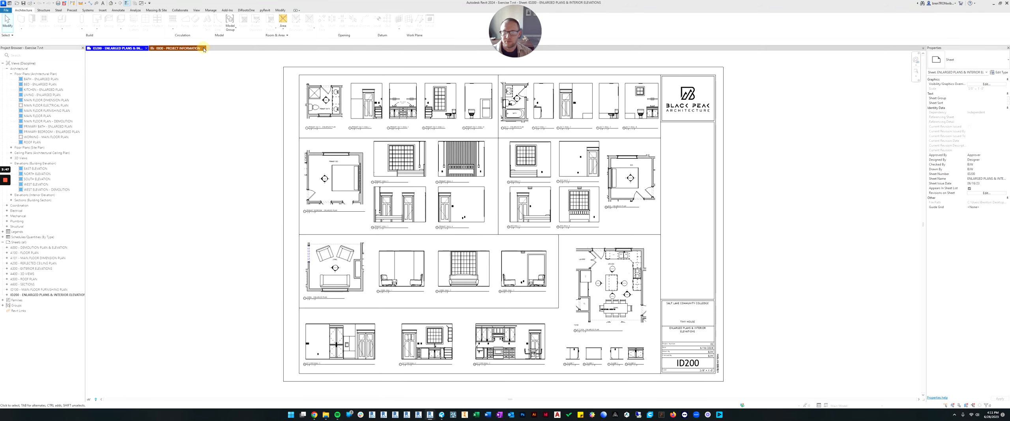
# Step: Select the title block on sheet ID200 to examine its layout, and clear the selection
pyautogui.scroll(-3, 203, 146)
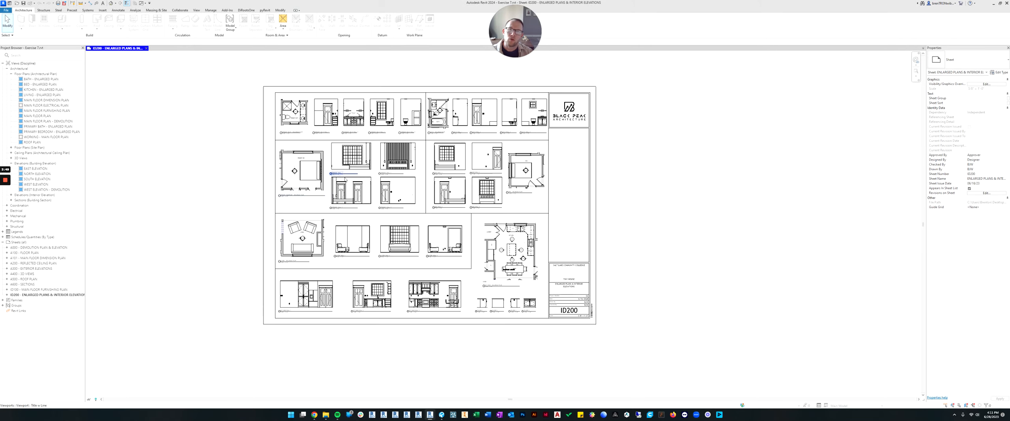
pyautogui.scroll(3, 439, 150)
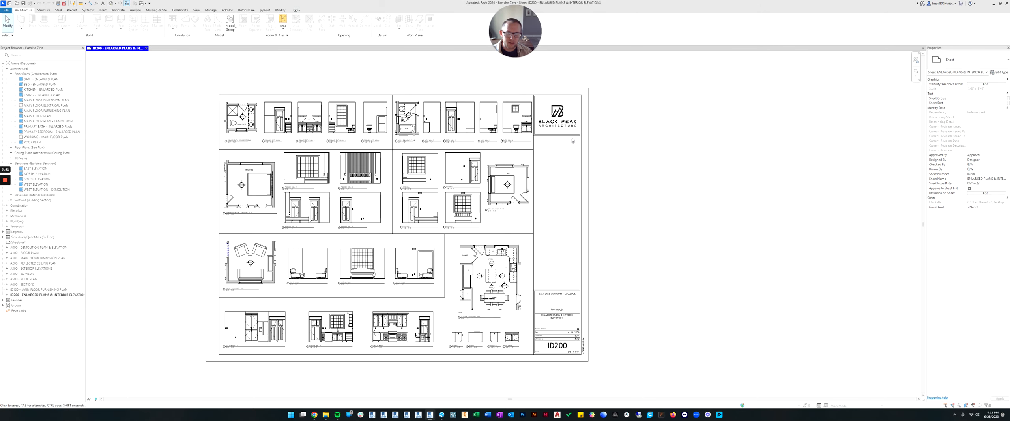
pyautogui.click(573, 140)
pyautogui.moveTo(573, 139); pyautogui.dragTo(635, 134, button='middle')
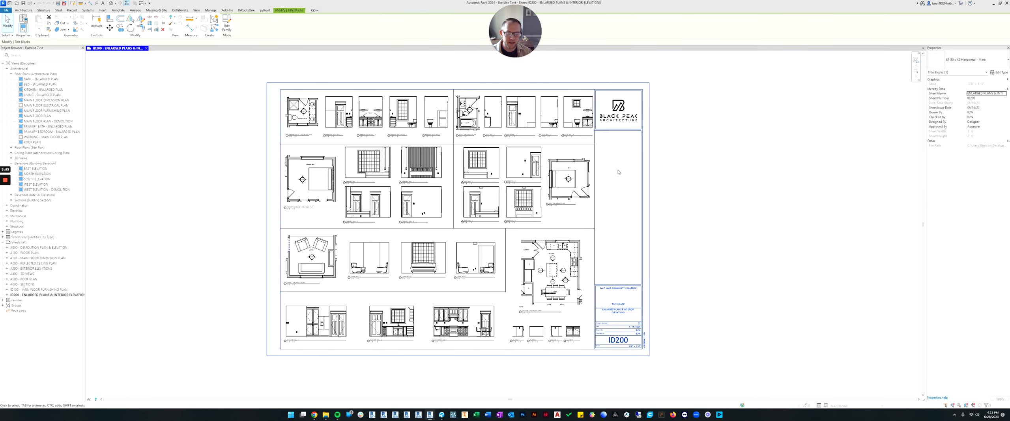
pyautogui.scroll(-1, 620, 171)
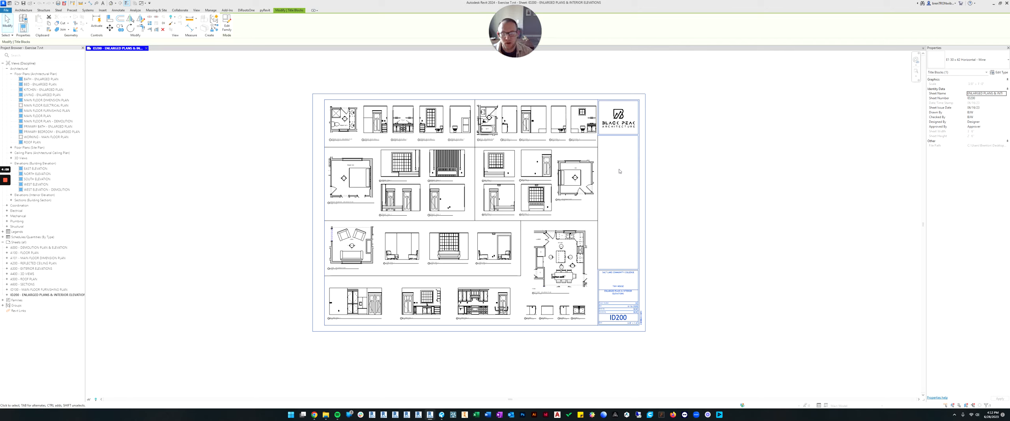
pyautogui.click(271, 200)
pyautogui.moveTo(278, 189); pyautogui.dragTo(293, 189, button='middle')
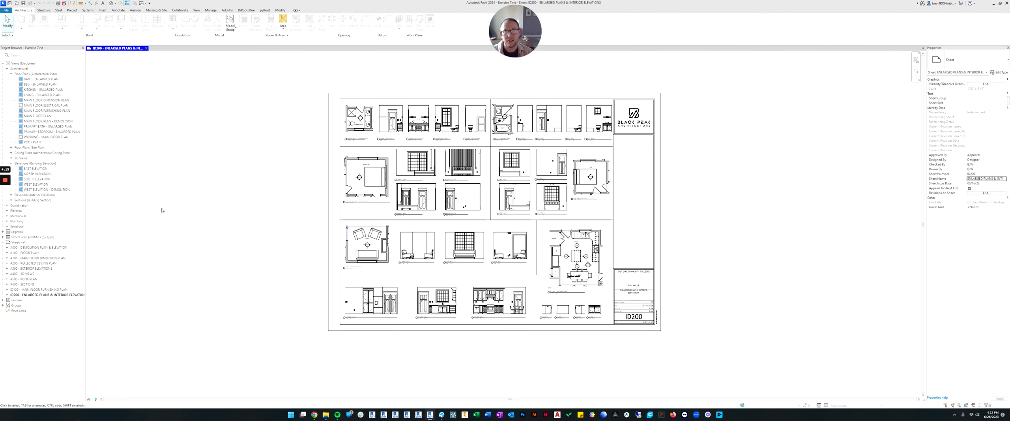
# Step: Create a new sheet using the E1 30 x 42 Cover title block
pyautogui.click(18, 243)
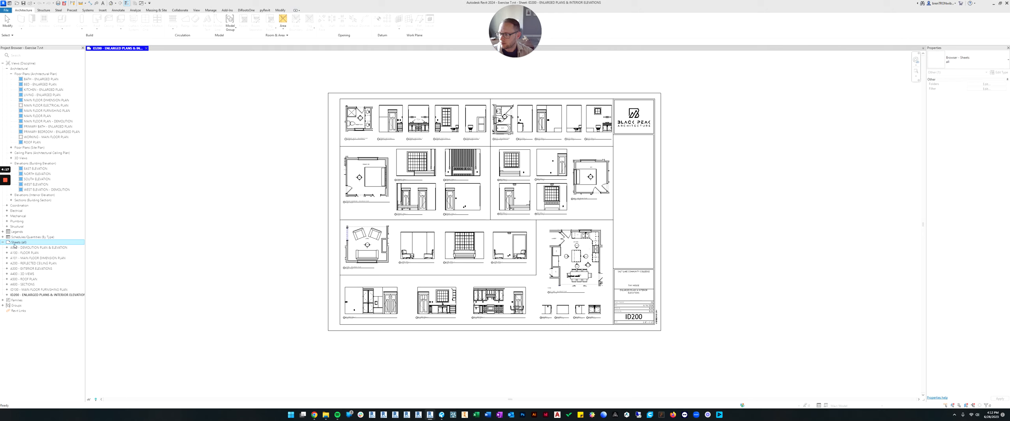
pyautogui.rightClick(16, 243)
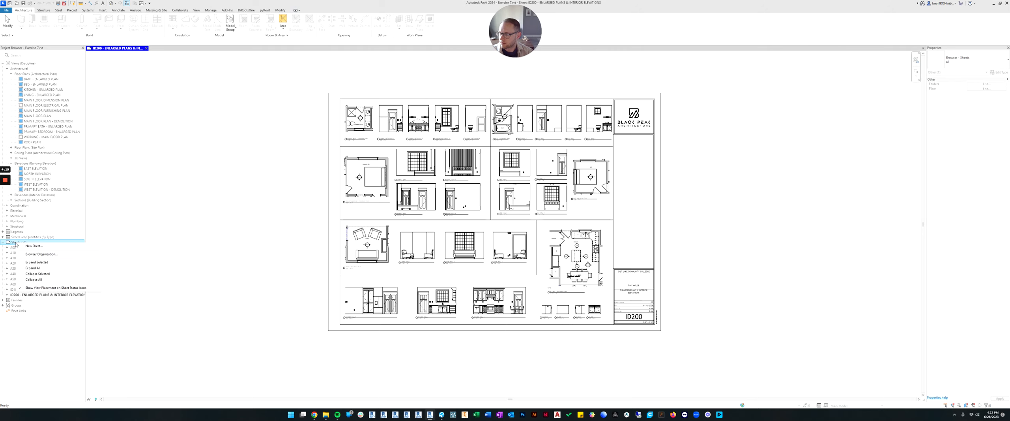
pyautogui.click(34, 246)
pyautogui.moveTo(271, 145); pyautogui.dragTo(547, 130)
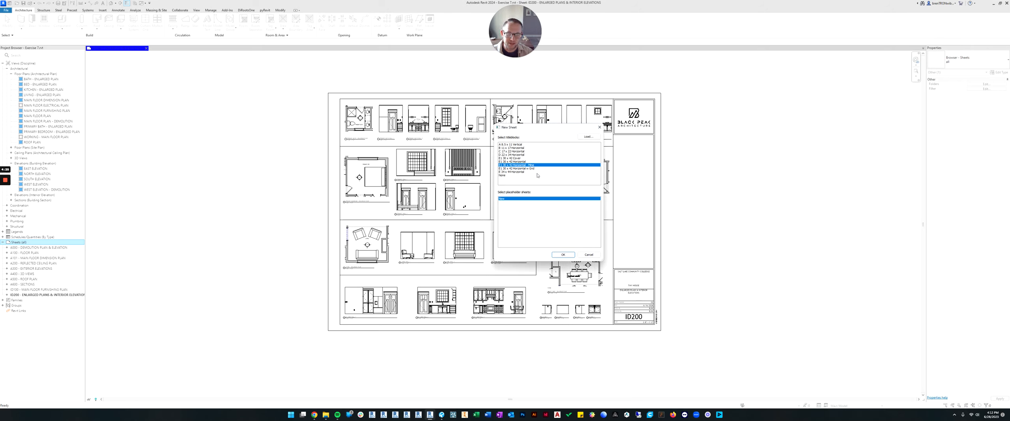
pyautogui.click(504, 162)
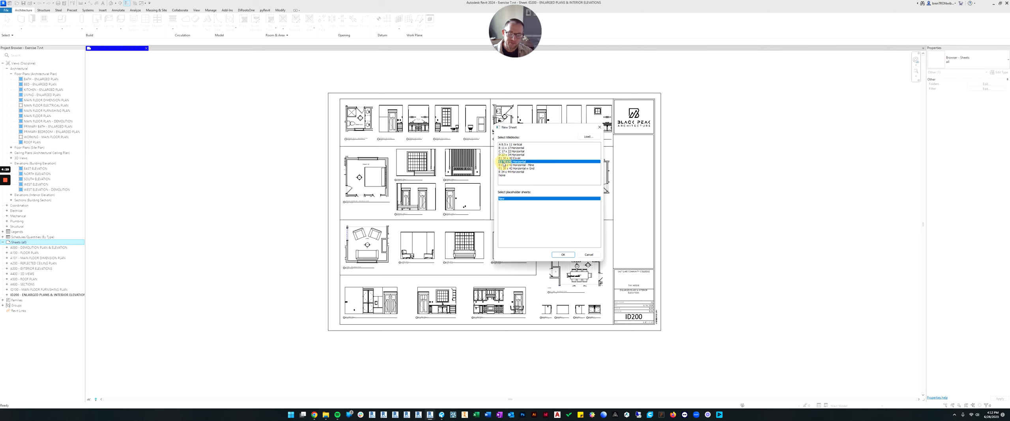
pyautogui.click(509, 158)
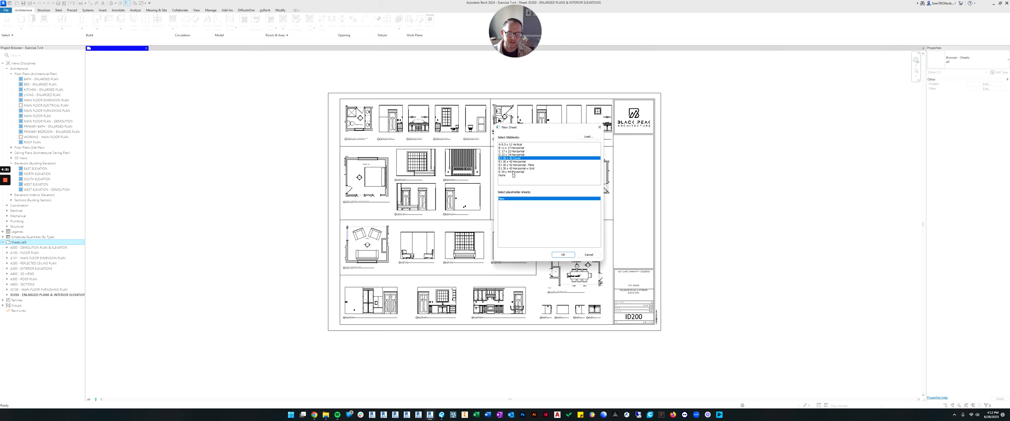
pyautogui.click(513, 162)
pyautogui.click(502, 158)
pyautogui.click(517, 161)
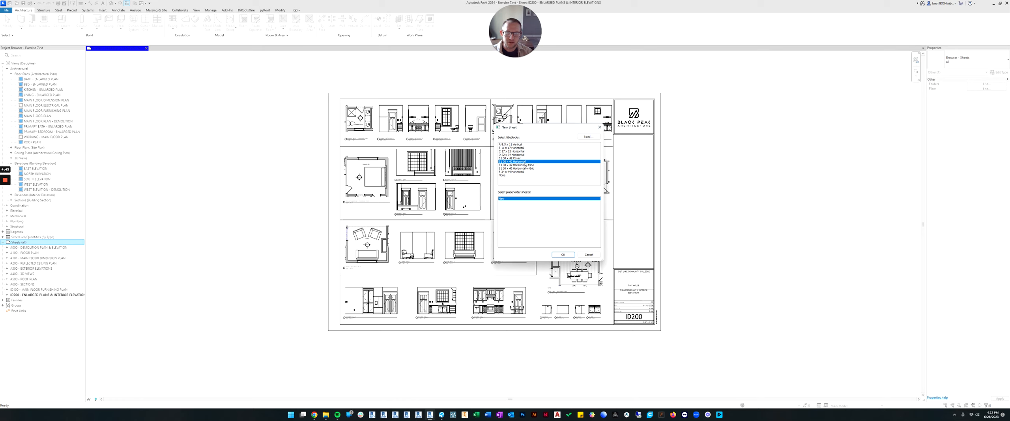
pyautogui.click(505, 158)
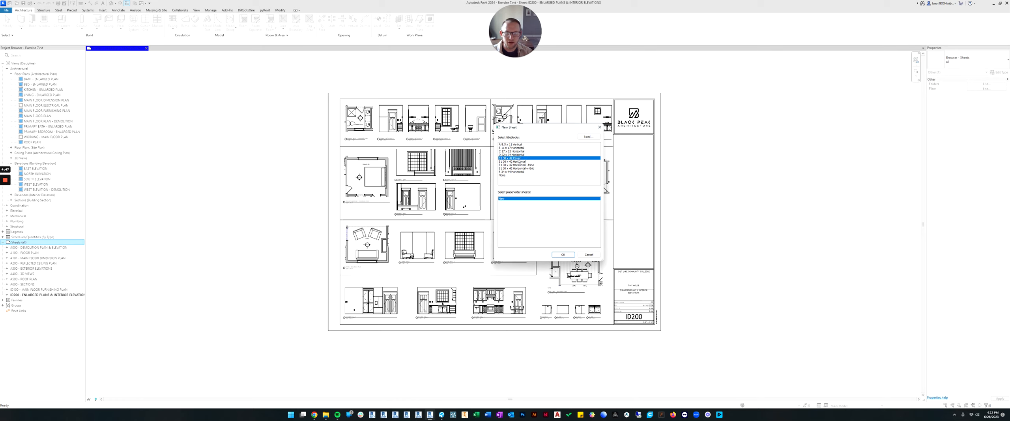
pyautogui.click(562, 255)
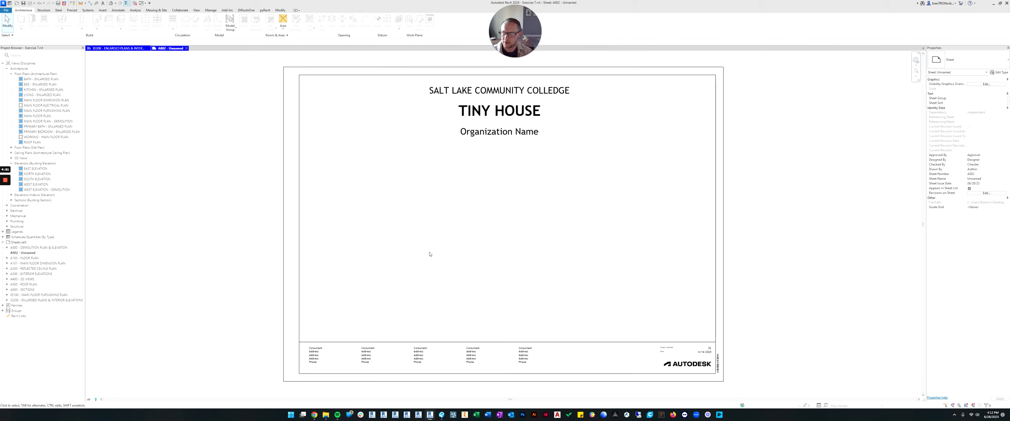
pyautogui.scroll(-3, 437, 253)
pyautogui.moveTo(492, 256); pyautogui.dragTo(489, 229, button='middle')
pyautogui.scroll(2, 552, 243)
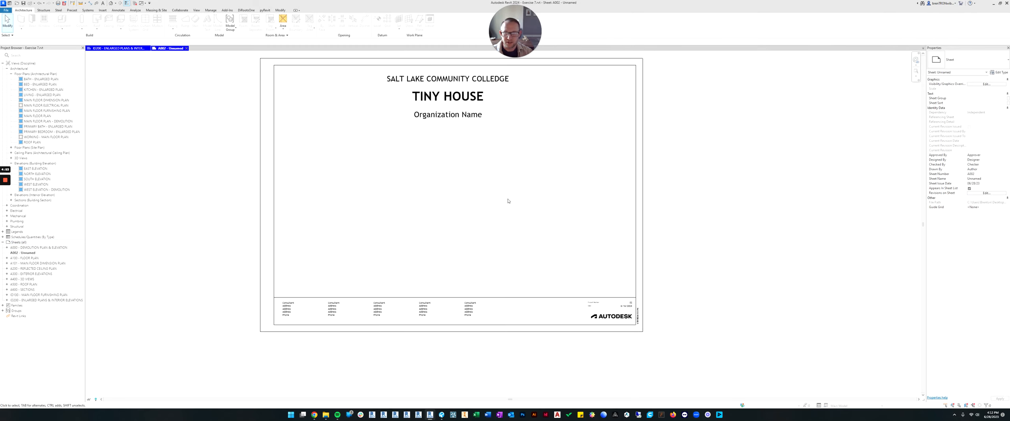
pyautogui.moveTo(510, 202); pyautogui.dragTo(500, 216, button='middle')
pyautogui.moveTo(473, 252); pyautogui.dragTo(498, 257, button='middle')
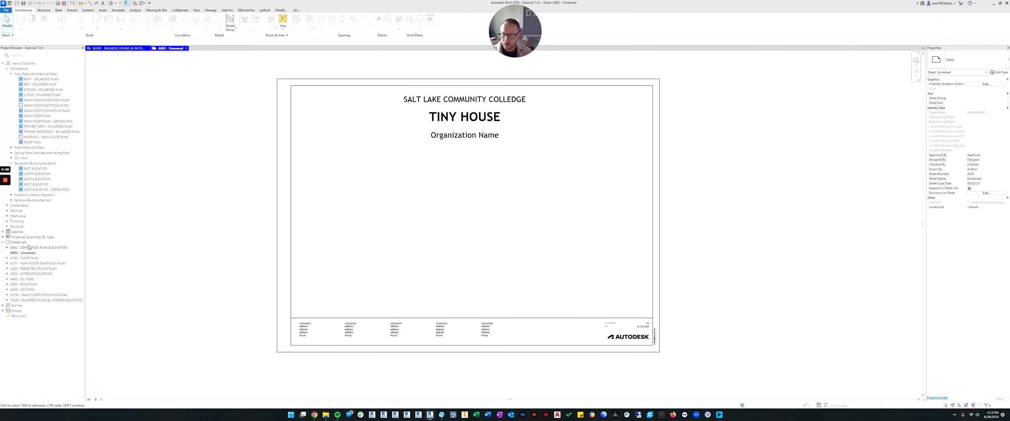
# Step: Renumber the new unnamed sheet as G000 and name it COVER SHEET
pyautogui.rightClick(20, 254)
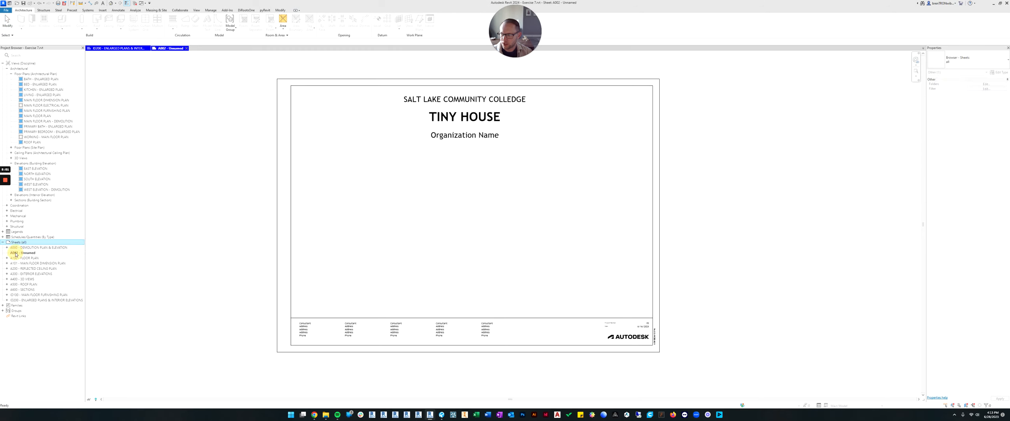
pyautogui.click(32, 330)
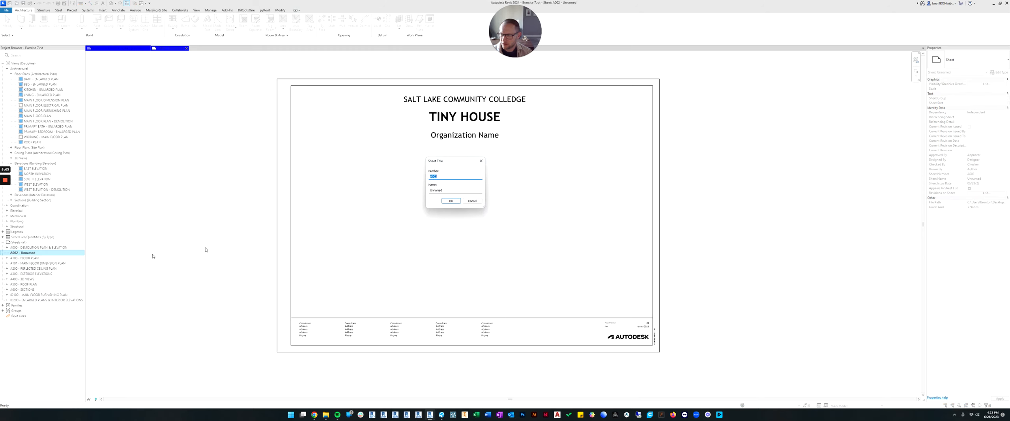
pyautogui.click(445, 175)
pyautogui.moveTo(445, 175); pyautogui.dragTo(421, 179)
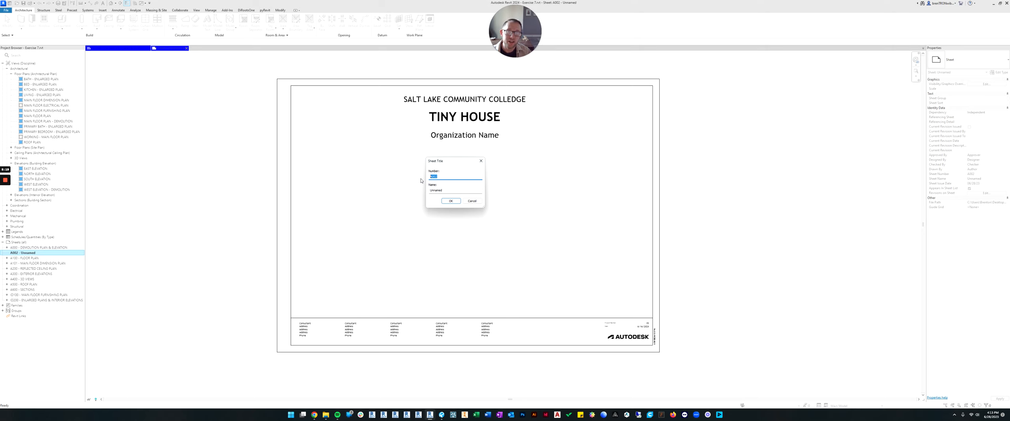
pyautogui.write('G000')
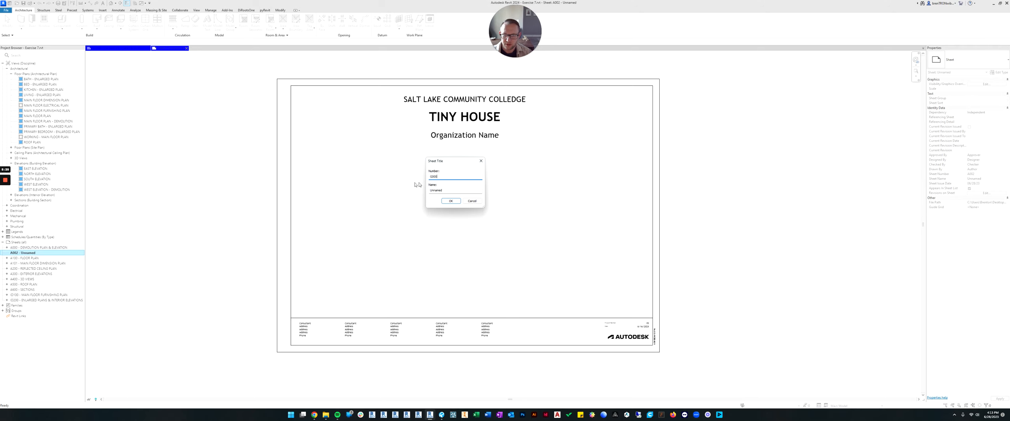
pyautogui.press('Tab')
pyautogui.press('capslock')
pyautogui.write('COVER SHEET')
pyautogui.click(450, 201)
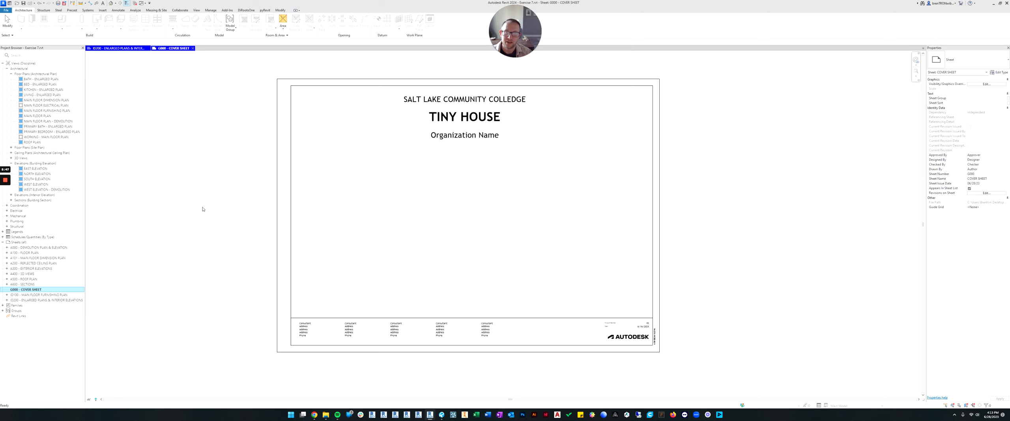
# Step: Open the PDF export settings for the All Sheets set, check its print order options, and leave without exporting
pyautogui.press('p')
pyautogui.press('d')
pyautogui.press('f')
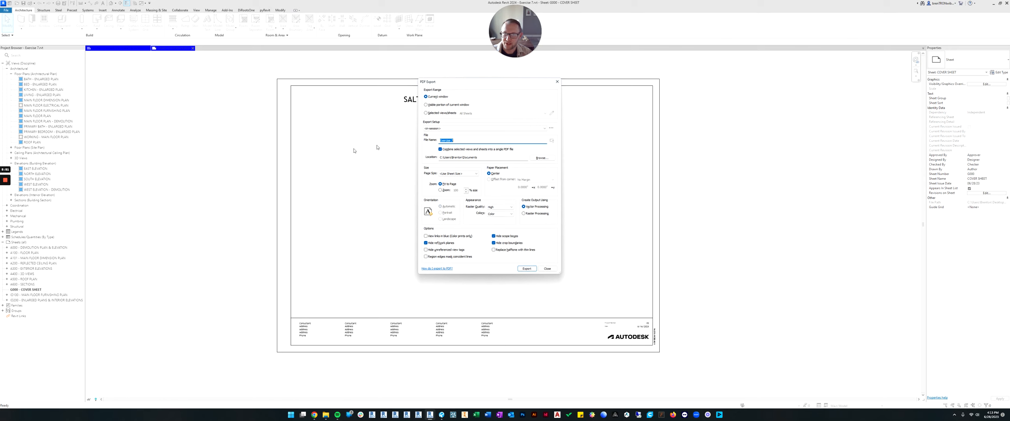
pyautogui.click(432, 112)
pyautogui.click(552, 113)
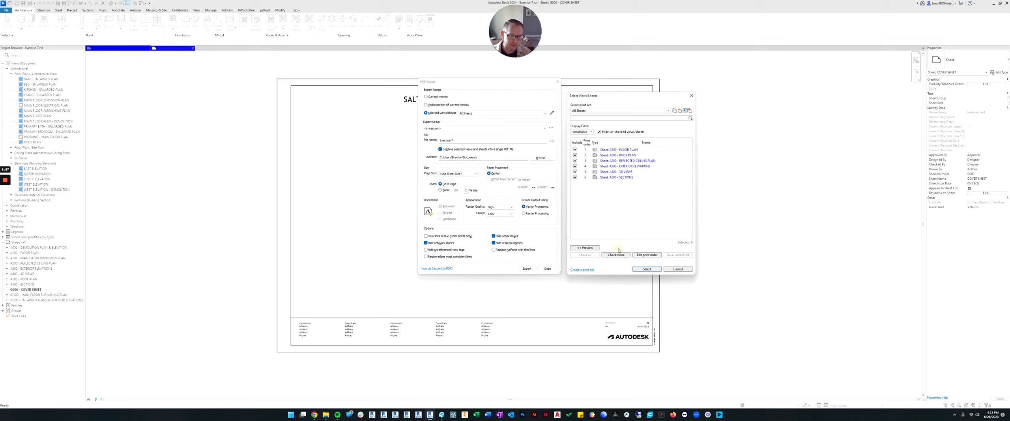
pyautogui.click(647, 255)
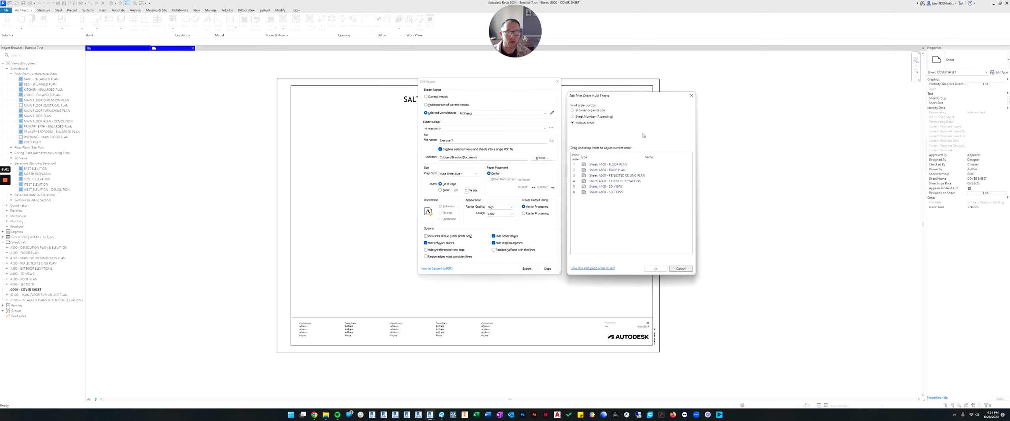
pyautogui.click(691, 96)
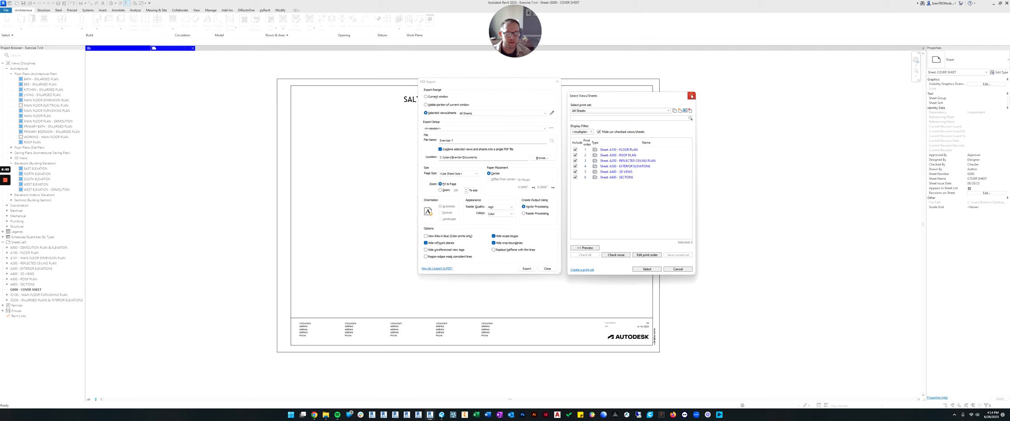
pyautogui.click(692, 96)
pyautogui.click(556, 81)
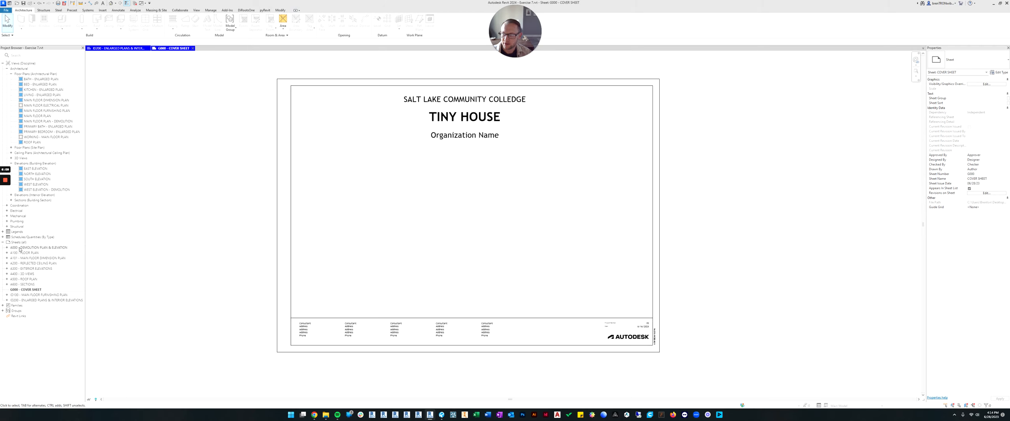
# Step: Examine the cover sheet's layout and the project number, date and logo in its title block strip
pyautogui.scroll(-3, 467, 228)
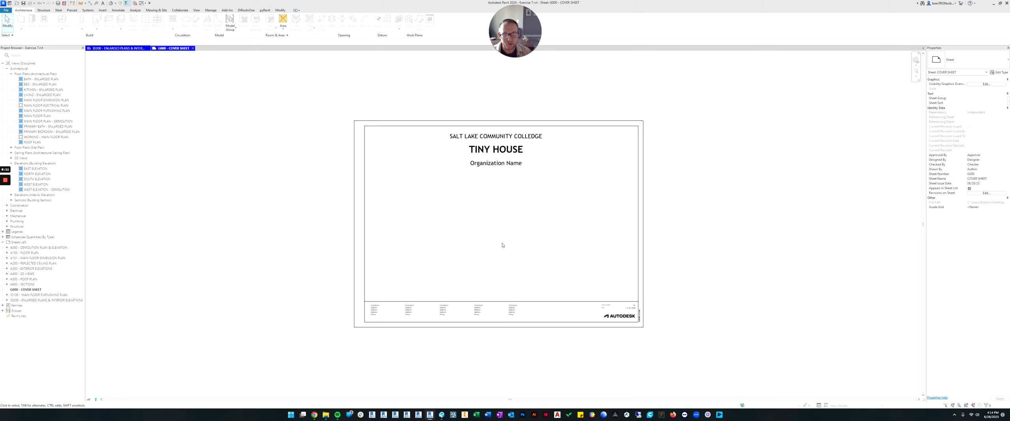
pyautogui.scroll(2, 502, 241)
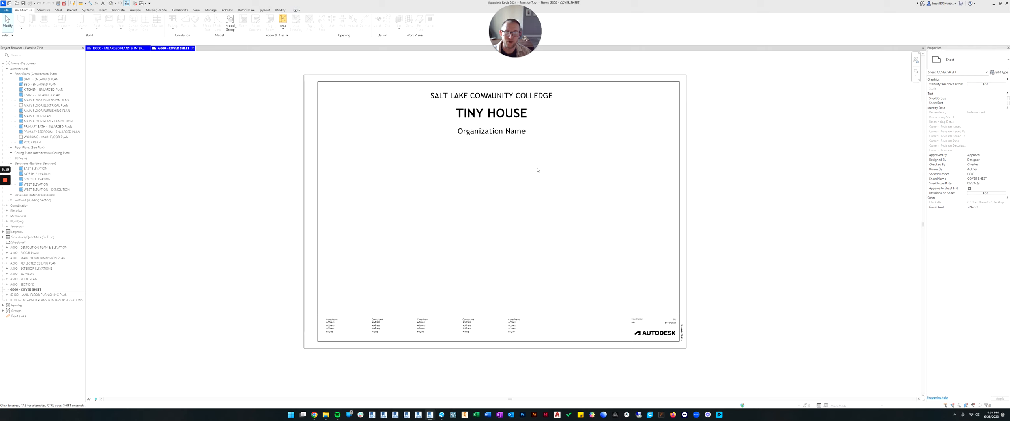
pyautogui.moveTo(551, 175); pyautogui.dragTo(537, 187, button='middle')
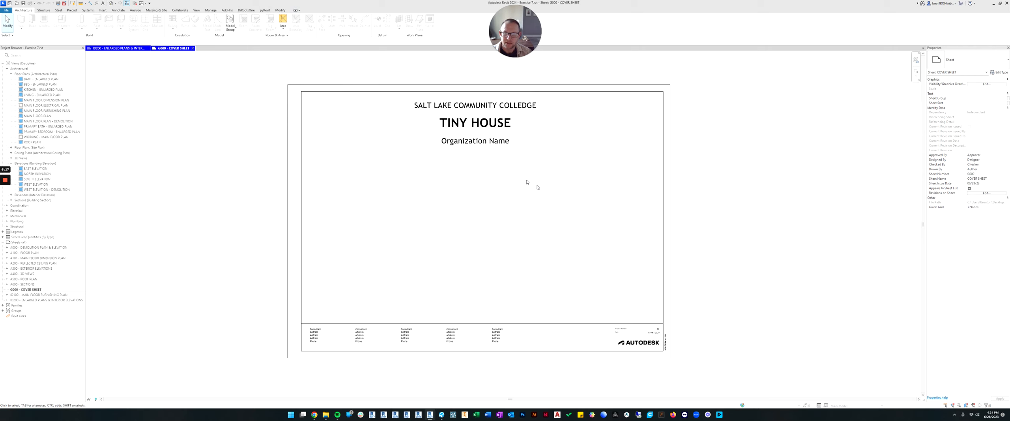
pyautogui.moveTo(591, 297); pyautogui.dragTo(593, 285, button='middle')
pyautogui.scroll(3, 610, 312)
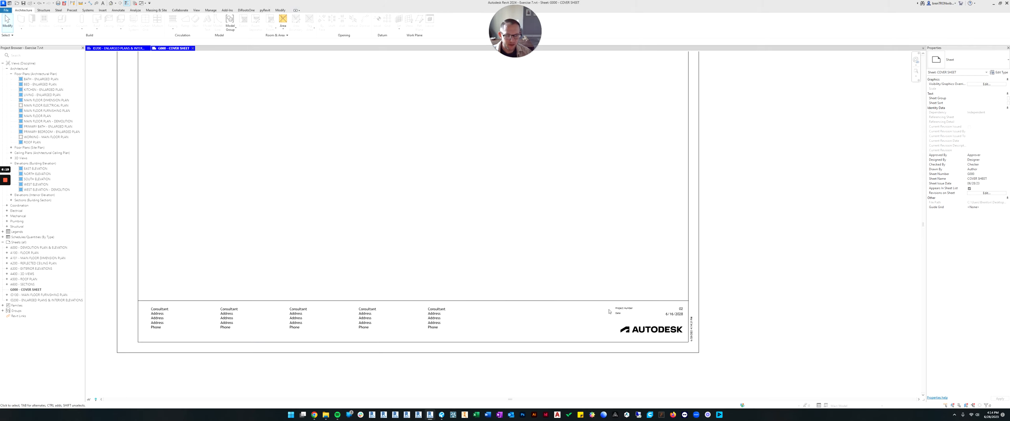
pyautogui.scroll(2, 648, 315)
pyautogui.scroll(-2, 649, 315)
pyautogui.moveTo(649, 315); pyautogui.dragTo(635, 268, button='middle')
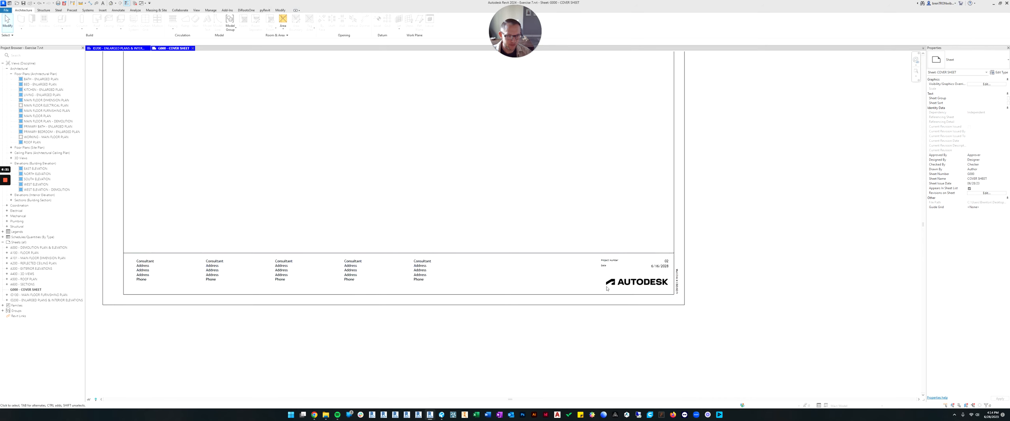
# Step: Examine the consultant blocks, the project number and date fields, and the title text on the cover sheet
pyautogui.scroll(2, 640, 281)
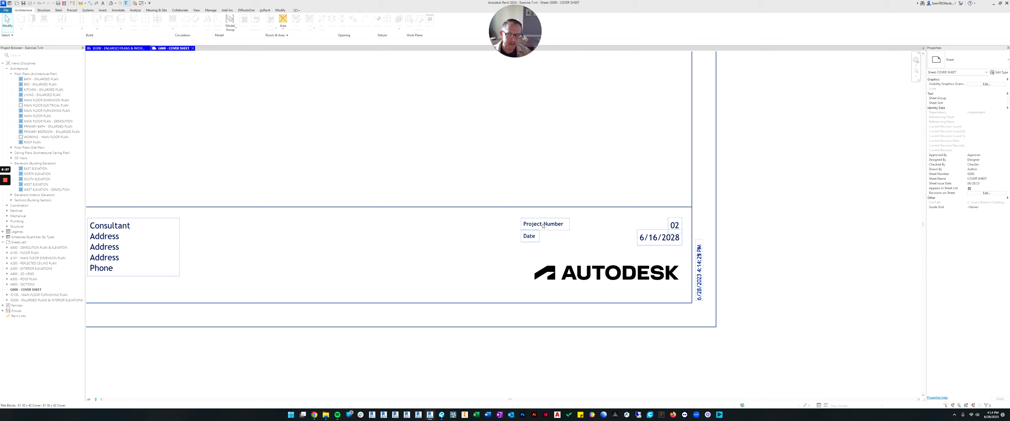
pyautogui.scroll(-3, 673, 225)
pyautogui.scroll(-1, 555, 246)
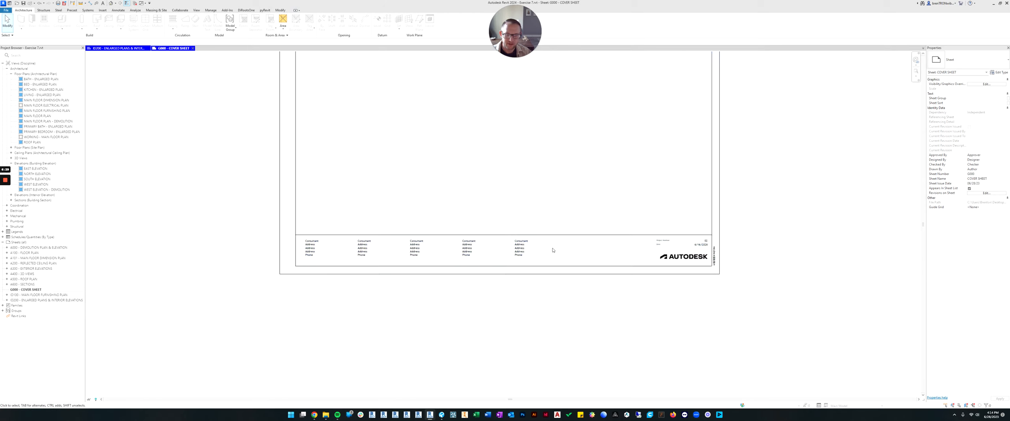
pyautogui.moveTo(553, 250); pyautogui.dragTo(563, 291, button='middle')
pyautogui.scroll(2, 373, 293)
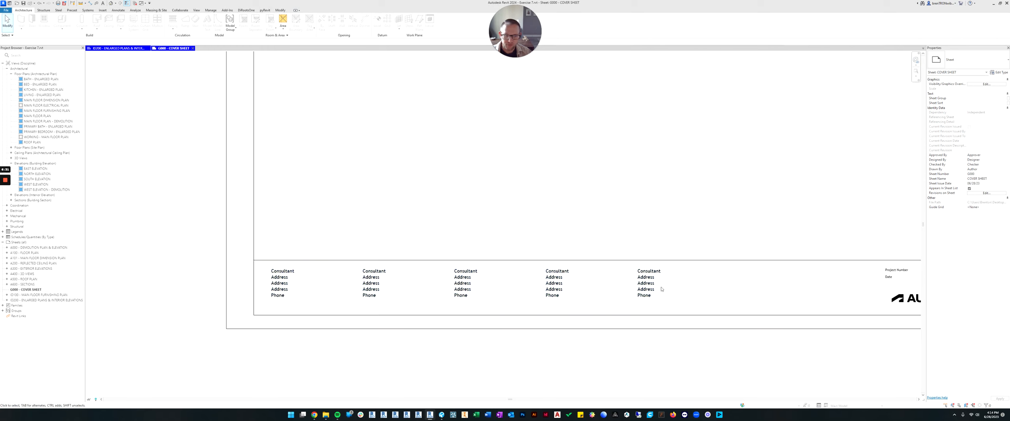
pyautogui.scroll(-2, 381, 300)
pyautogui.moveTo(471, 239); pyautogui.dragTo(454, 313, button='middle')
pyautogui.scroll(1, 482, 148)
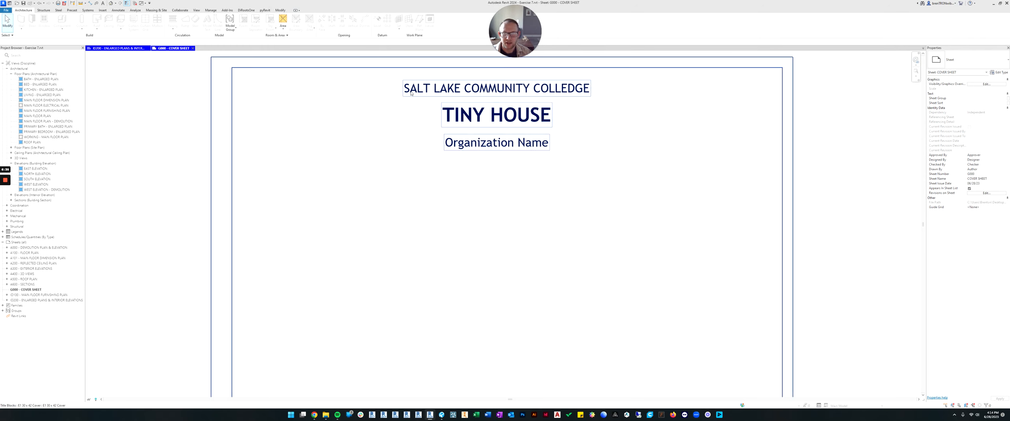
pyautogui.scroll(-2, 454, 110)
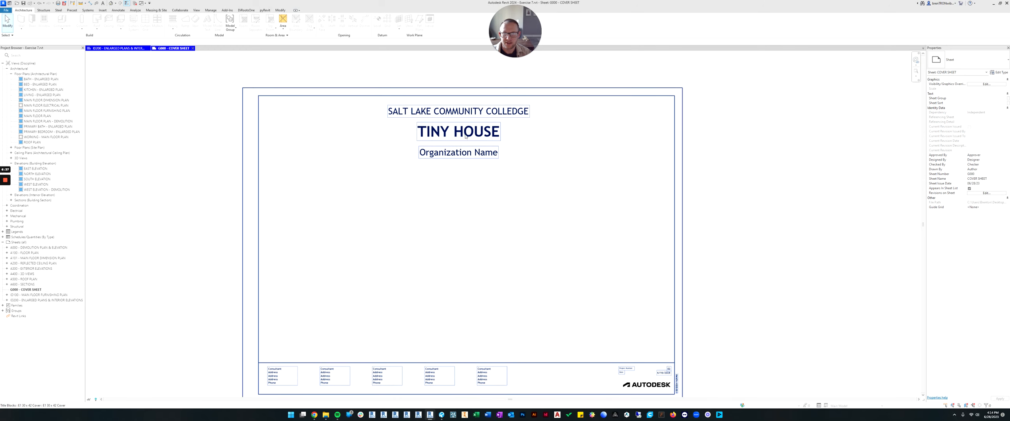
# Step: Open sheet A000 - DEMOLITION PLAN & ELEVATION and examine the client and project names in its title block
pyautogui.doubleClick(27, 247)
pyautogui.moveTo(588, 251); pyautogui.dragTo(495, 181, button='middle')
pyautogui.scroll(8, 532, 210)
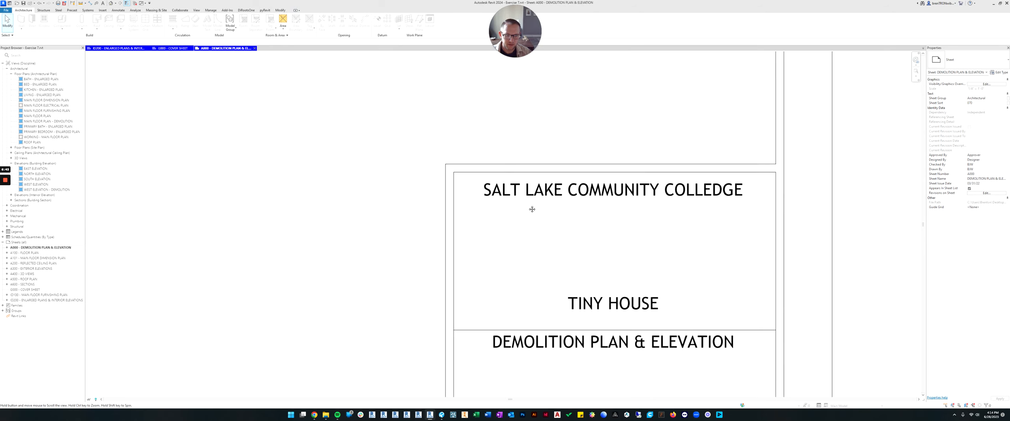
pyautogui.moveTo(532, 209); pyautogui.dragTo(465, 171, button='middle')
pyautogui.scroll(-1, 464, 171)
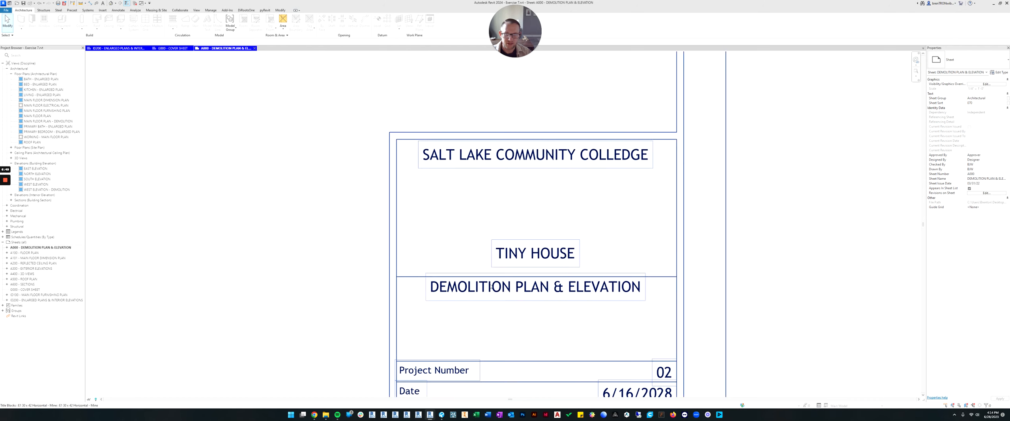
pyautogui.scroll(-2, 490, 283)
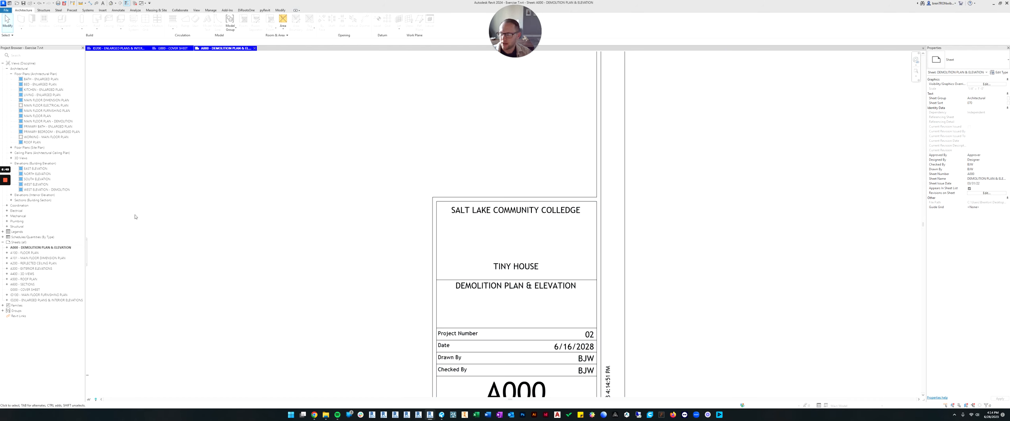
# Step: Return to the G000 cover sheet and change the Organization Name text in its title block to DESIGNER NAME
pyautogui.doubleClick(21, 290)
pyautogui.scroll(4, 411, 142)
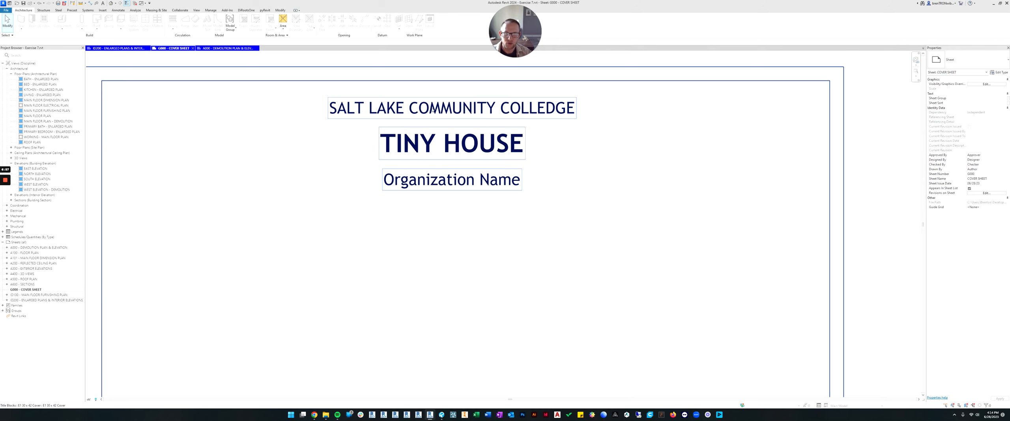
pyautogui.scroll(-1, 541, 109)
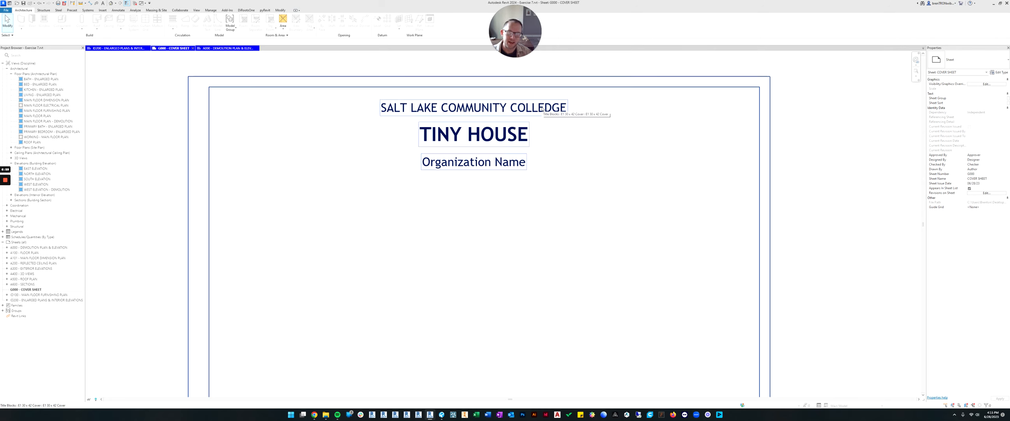
pyautogui.click(467, 166)
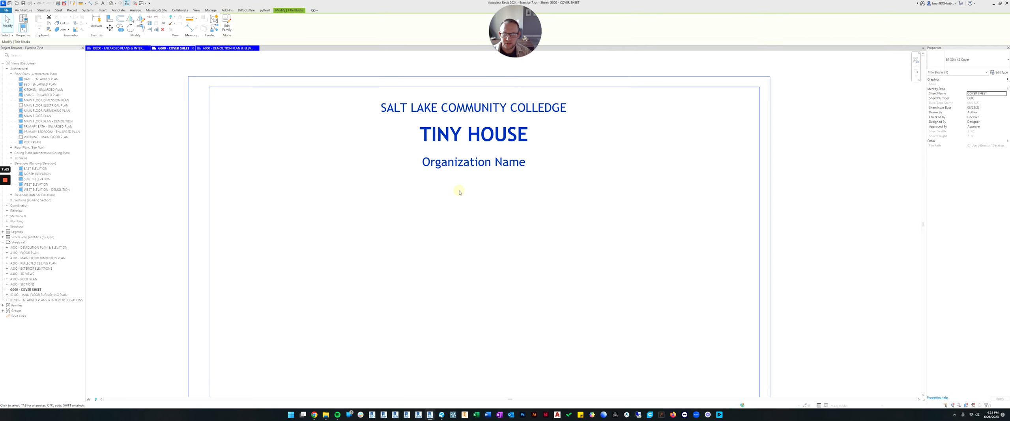
pyautogui.press('Escape')
pyautogui.click(457, 165)
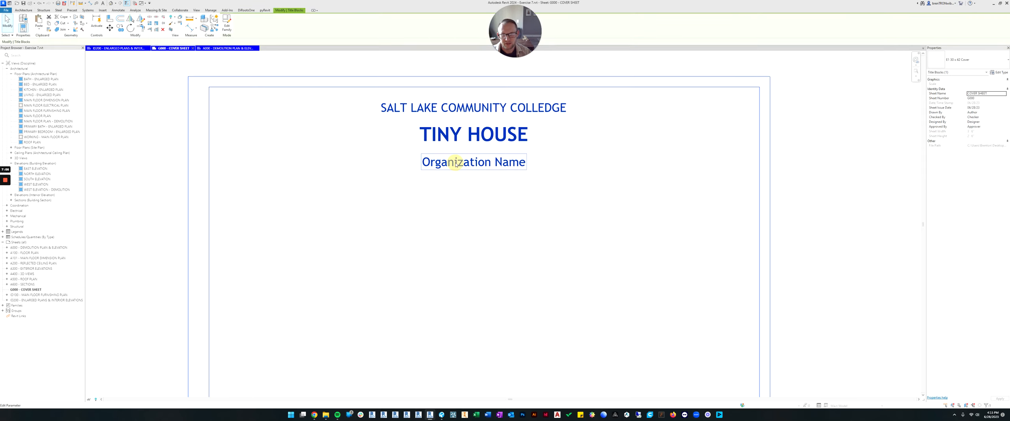
pyautogui.click(457, 165)
pyautogui.click(564, 161)
pyautogui.click(460, 162)
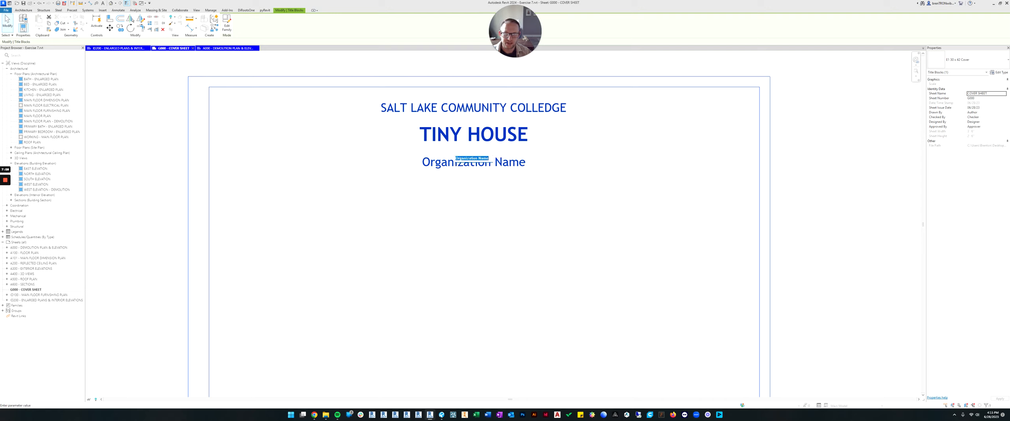
pyautogui.click(451, 165)
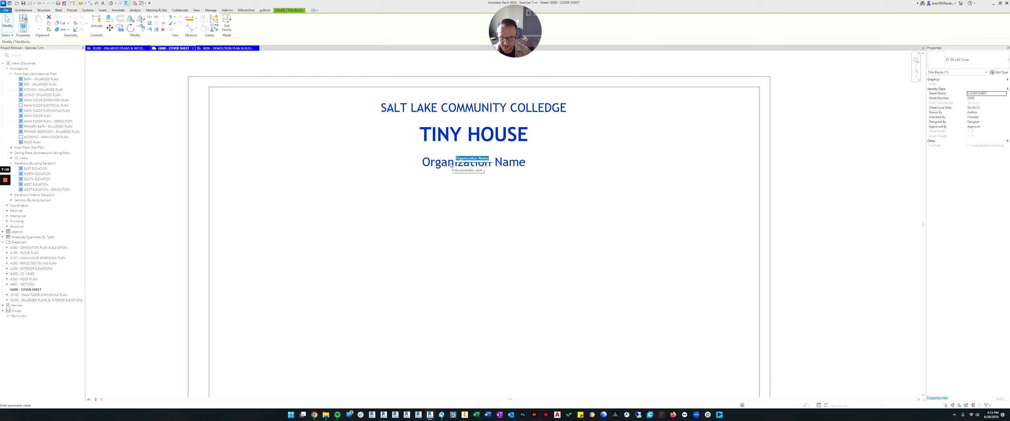
pyautogui.write('DESIGNER')
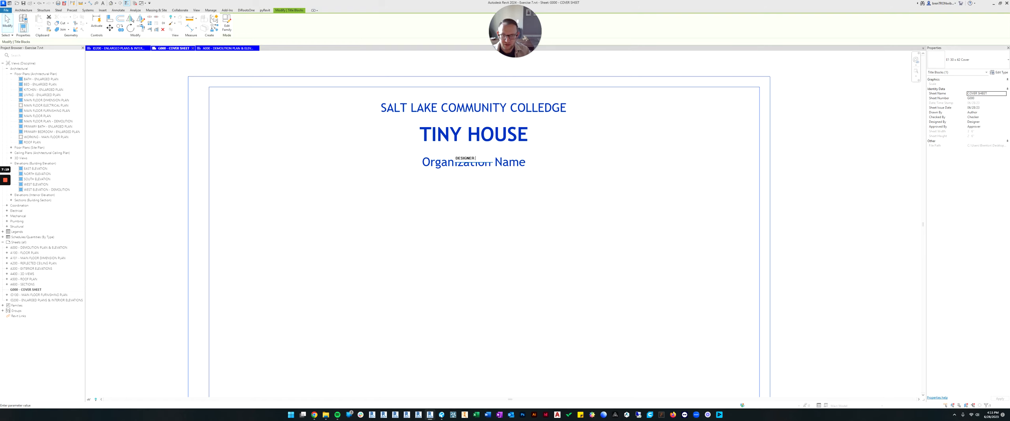
pyautogui.press('Return')
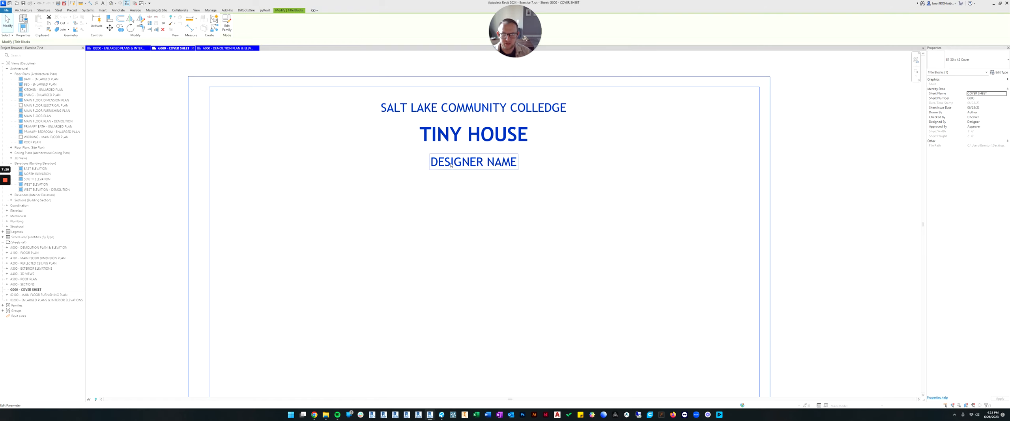
pyautogui.click(627, 152)
# Step: Review the overall cover sheet layout, from the centered title text down to the consultant strip and logo
pyautogui.scroll(-3, 628, 153)
pyautogui.moveTo(627, 153); pyautogui.dragTo(501, 144, button='middle')
pyautogui.scroll(2, 449, 156)
pyautogui.scroll(-3, 505, 143)
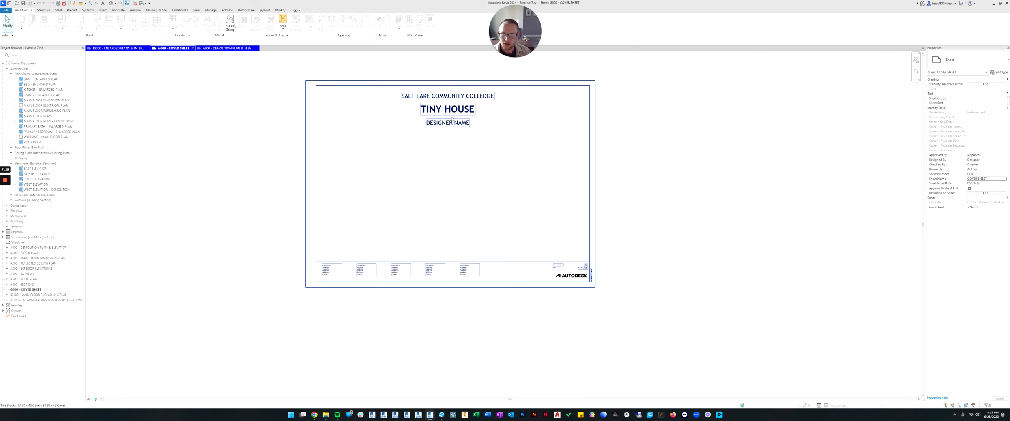
pyautogui.moveTo(471, 112); pyautogui.dragTo(466, 137, button='middle')
pyautogui.scroll(1, 394, 144)
pyautogui.scroll(-1, 395, 144)
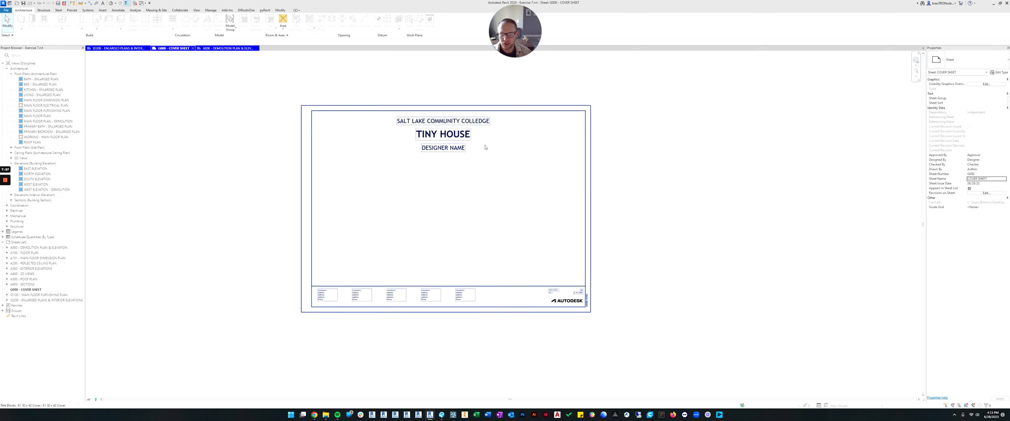
pyautogui.scroll(2, 561, 142)
pyautogui.scroll(-1, 479, 111)
pyautogui.moveTo(458, 151); pyautogui.dragTo(478, 153, button='middle')
pyautogui.moveTo(456, 224); pyautogui.dragTo(489, 203, button='middle')
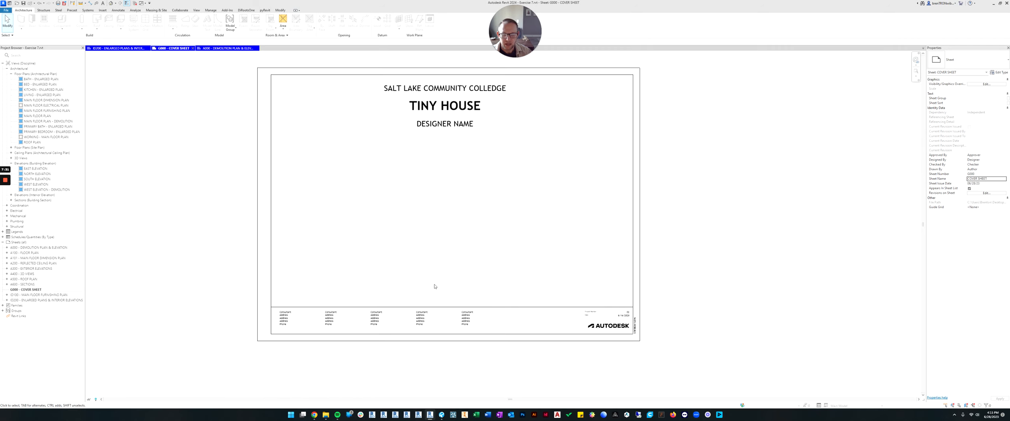
pyautogui.scroll(1, 604, 304)
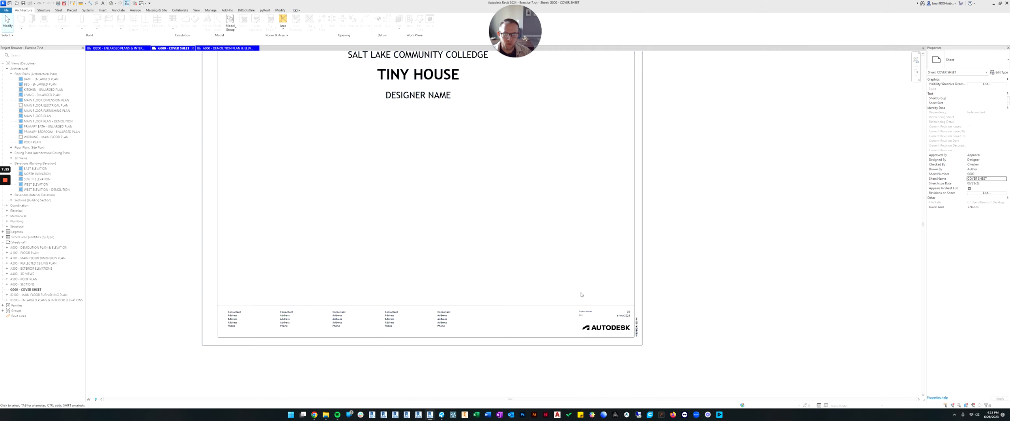
pyautogui.scroll(-2, 541, 270)
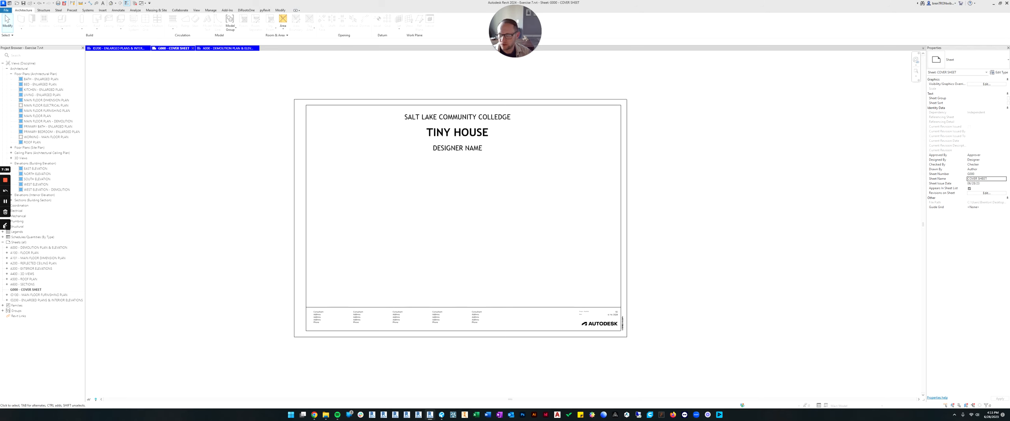
pyautogui.click(4, 225)
pyautogui.moveTo(316, 157)
pyautogui.mouseDown()
pyautogui.moveTo(575, 144)
pyautogui.moveTo(611, 193)
pyautogui.moveTo(464, 256)
pyautogui.moveTo(313, 155)
pyautogui.mouseUp()
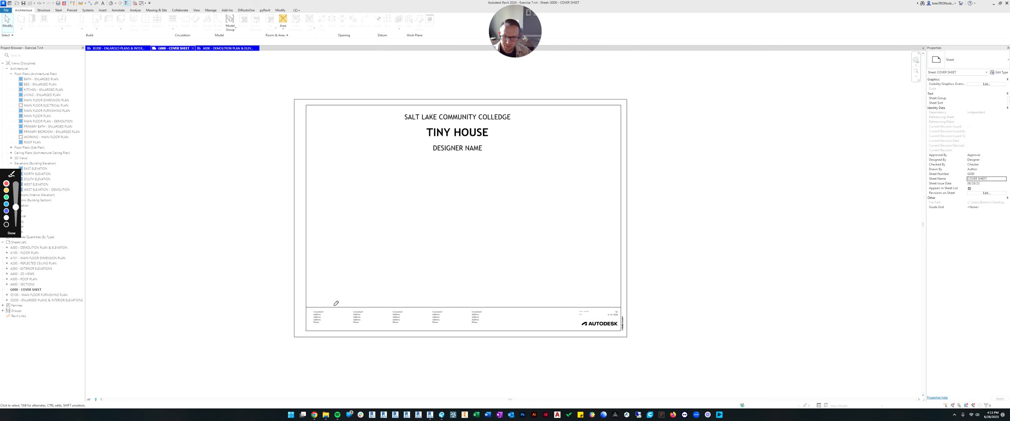
pyautogui.moveTo(320, 327)
pyautogui.mouseDown()
pyautogui.moveTo(492, 331)
pyautogui.moveTo(436, 310)
pyautogui.moveTo(309, 310)
pyautogui.mouseUp()
pyautogui.moveTo(314, 313)
pyautogui.mouseDown()
pyautogui.moveTo(549, 309)
pyautogui.moveTo(554, 322)
pyautogui.moveTo(320, 326)
pyautogui.moveTo(535, 309)
pyautogui.moveTo(323, 328)
pyautogui.moveTo(374, 315)
pyautogui.mouseUp()
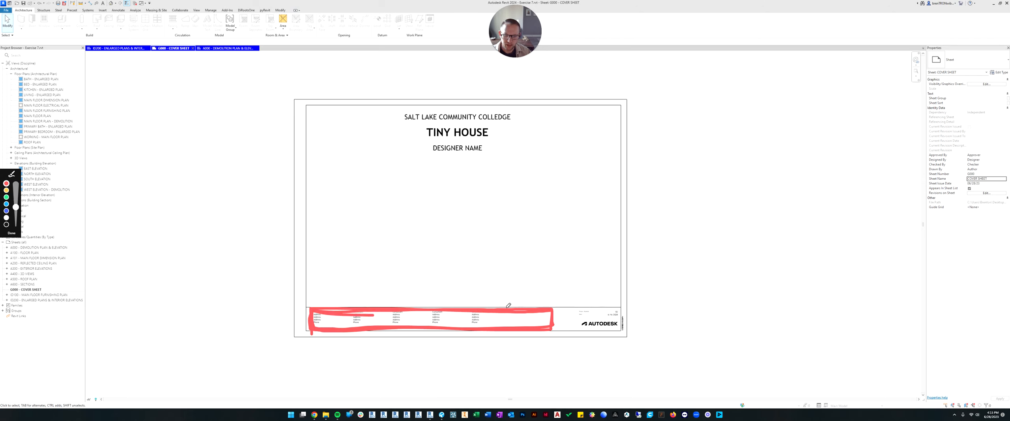
pyautogui.moveTo(496, 308)
pyautogui.mouseDown()
pyautogui.moveTo(322, 327)
pyautogui.moveTo(323, 313)
pyautogui.moveTo(494, 315)
pyautogui.mouseUp()
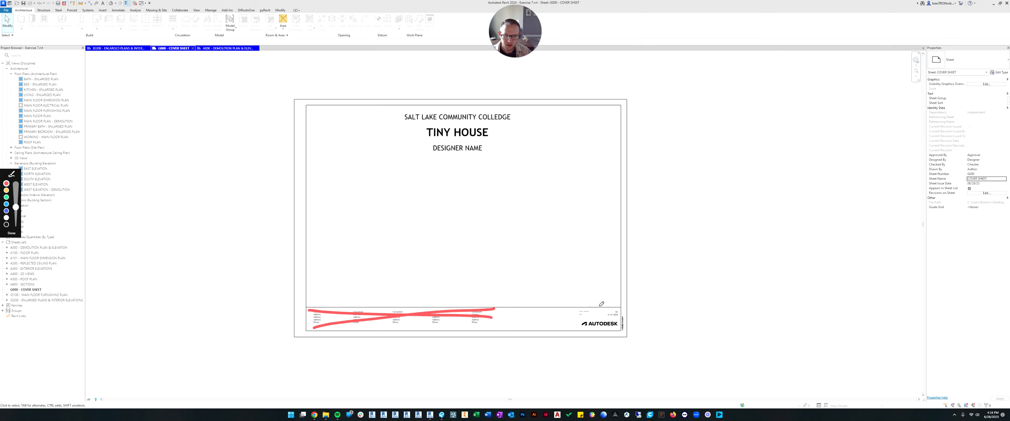
pyautogui.moveTo(314, 169)
pyautogui.mouseDown()
pyautogui.moveTo(318, 288)
pyautogui.moveTo(610, 303)
pyautogui.moveTo(591, 171)
pyautogui.moveTo(318, 172)
pyautogui.mouseUp()
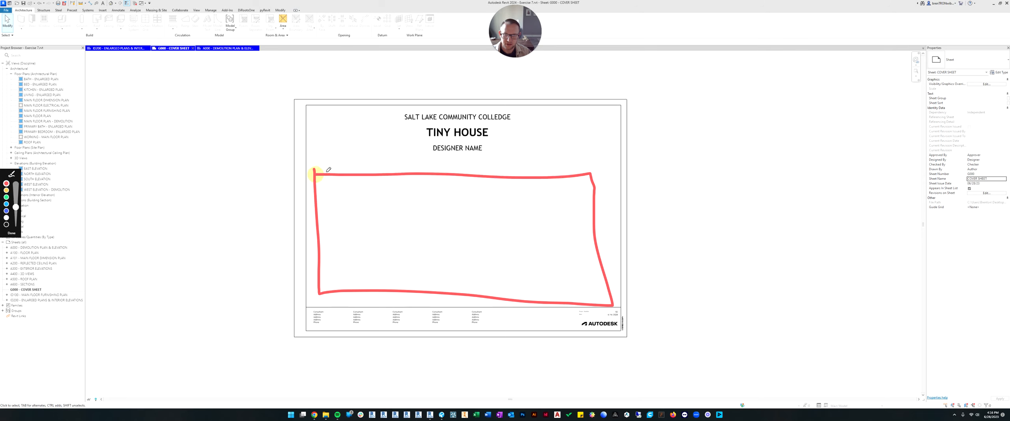
pyautogui.moveTo(421, 107)
pyautogui.mouseDown()
pyautogui.moveTo(446, 140)
pyautogui.moveTo(480, 103)
pyautogui.moveTo(430, 101)
pyautogui.mouseUp()
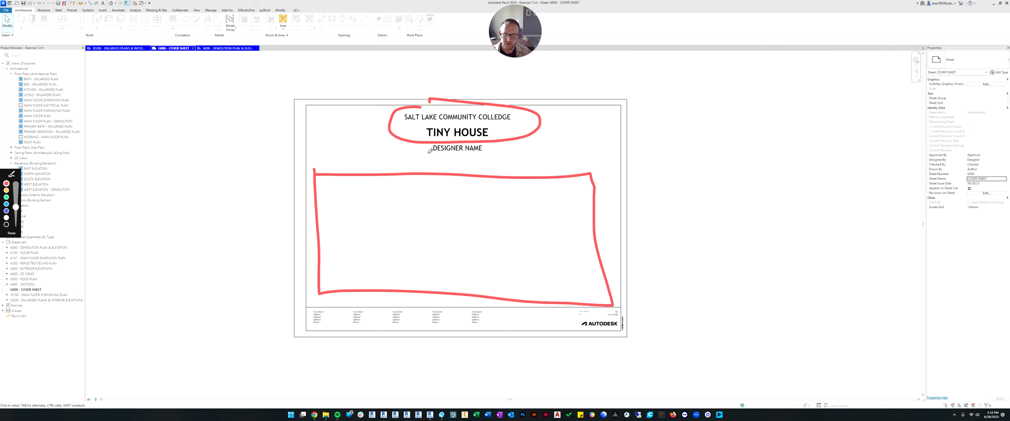
pyautogui.moveTo(446, 156)
pyautogui.mouseDown()
pyautogui.moveTo(491, 136)
pyautogui.moveTo(432, 164)
pyautogui.moveTo(487, 142)
pyautogui.moveTo(446, 145)
pyautogui.mouseUp()
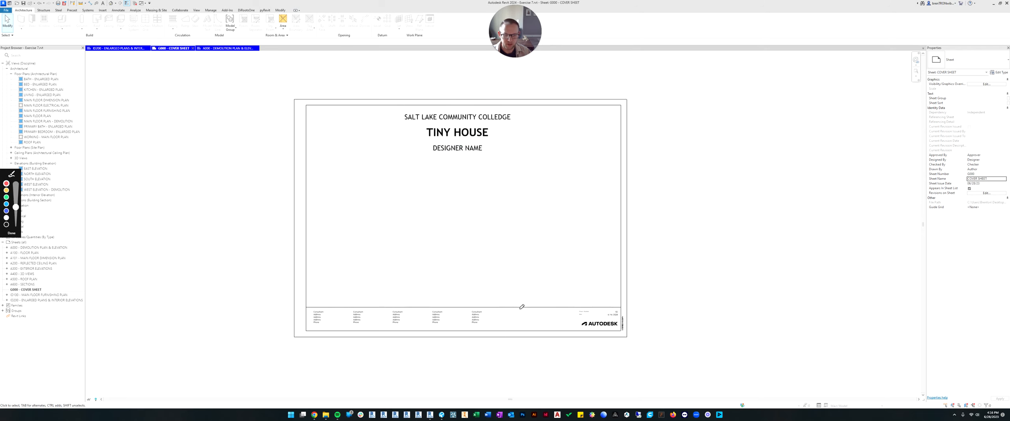
pyautogui.moveTo(613, 315)
pyautogui.mouseDown()
pyautogui.moveTo(578, 340)
pyautogui.moveTo(581, 318)
pyautogui.mouseUp()
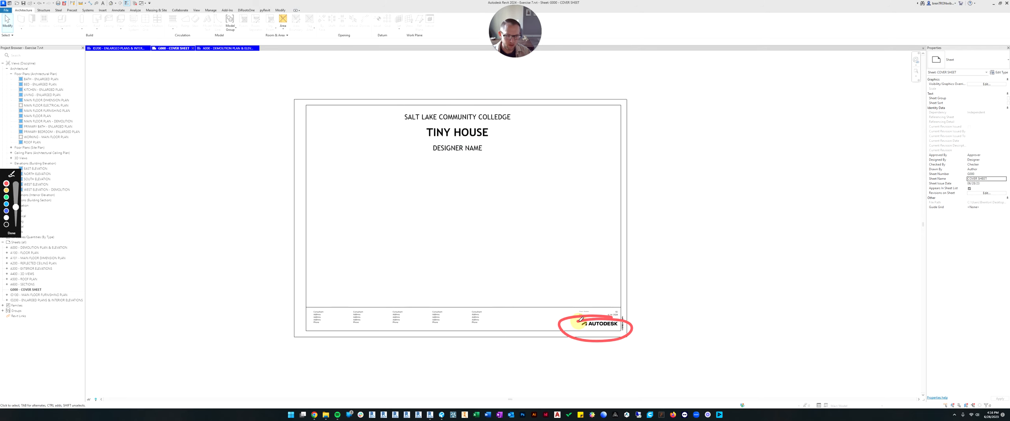
pyautogui.click(11, 233)
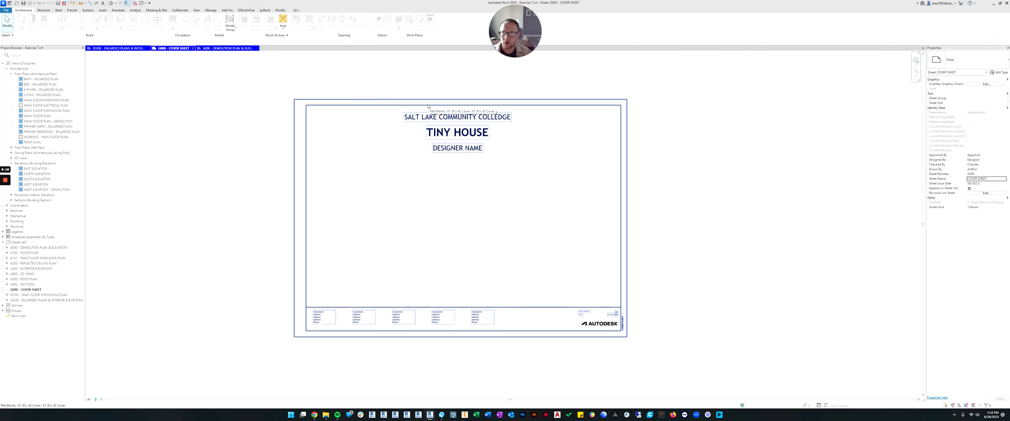
# Step: Open the E1 30 x 42 Cover title block family for editing and delete its Autodesk logo image
pyautogui.click(379, 106)
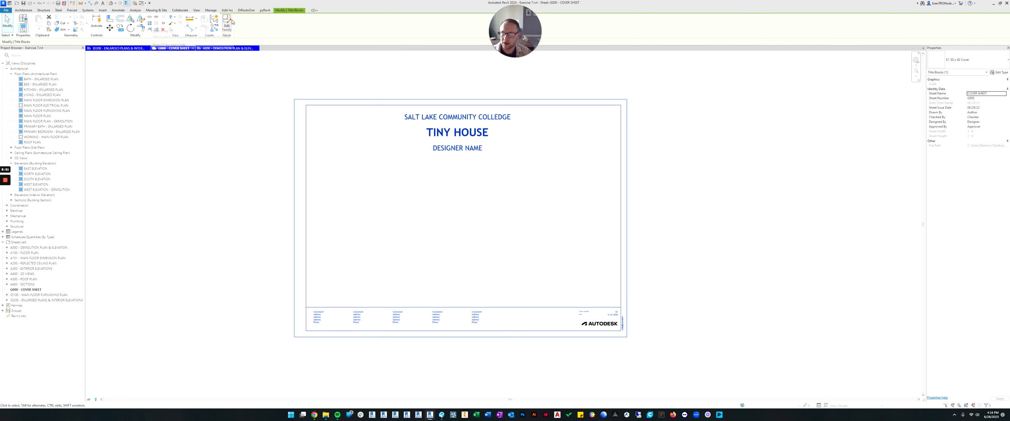
pyautogui.click(228, 24)
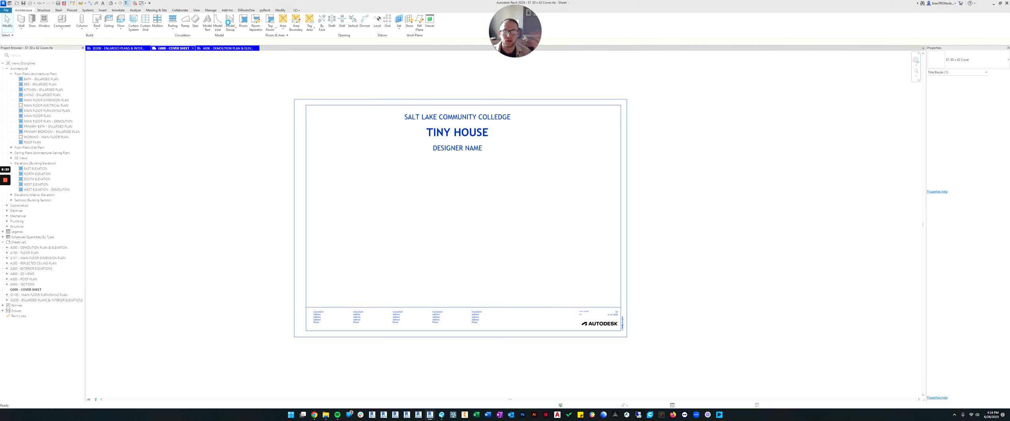
pyautogui.scroll(-1, 469, 146)
pyautogui.scroll(1, 478, 187)
pyautogui.scroll(4, 564, 270)
pyautogui.scroll(2, 563, 270)
pyautogui.click(575, 253)
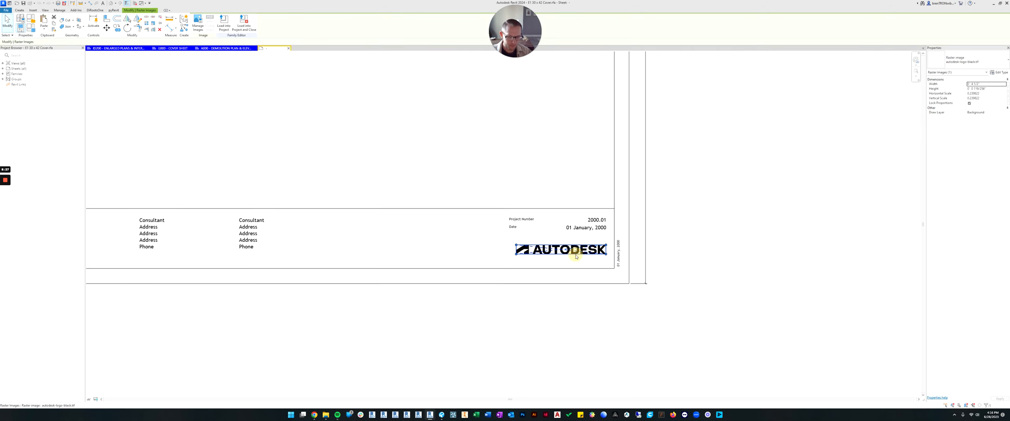
pyautogui.press('Delete')
# Step: Delete all the consultant address text blocks from the strip along the title block's lower edge
pyautogui.scroll(-2, 471, 216)
pyautogui.moveTo(470, 216); pyautogui.dragTo(577, 234, button='middle')
pyautogui.moveTo(448, 247); pyautogui.dragTo(525, 241, button='middle')
pyautogui.moveTo(572, 234); pyautogui.dragTo(249, 253)
pyautogui.press('Delete')
pyautogui.scroll(-2, 474, 238)
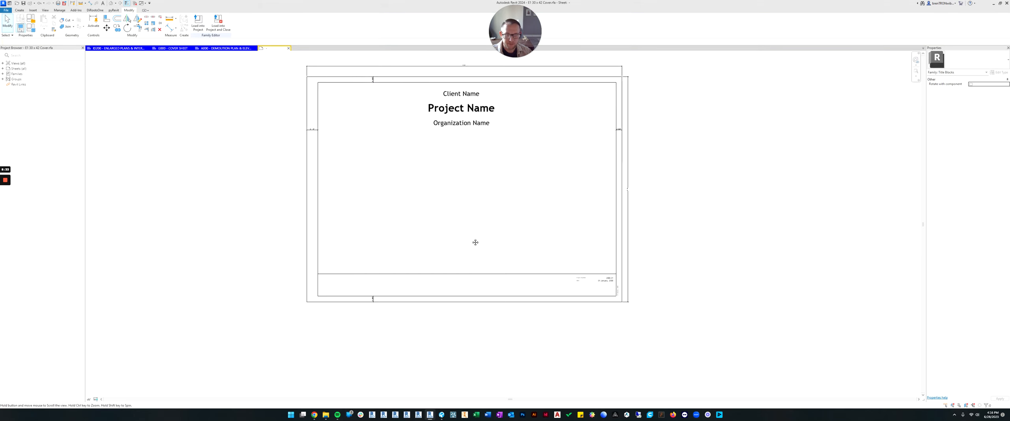
# Step: Check the Client Name, Project Name and Organization Name labels in the title block by selecting each one
pyautogui.scroll(1, 459, 135)
pyautogui.scroll(1, 459, 134)
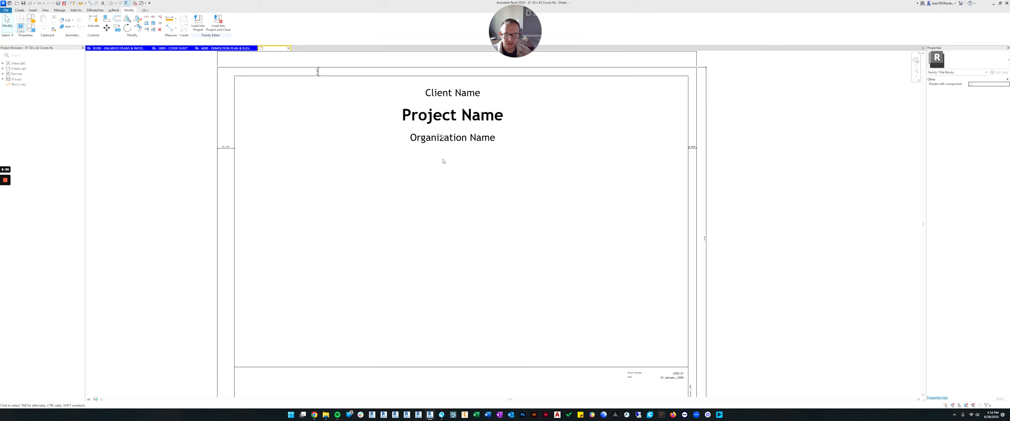
pyautogui.click(452, 91)
pyautogui.click(449, 123)
pyautogui.click(452, 137)
pyautogui.click(453, 96)
pyautogui.click(452, 119)
pyautogui.click(445, 137)
pyautogui.click(449, 94)
pyautogui.click(447, 117)
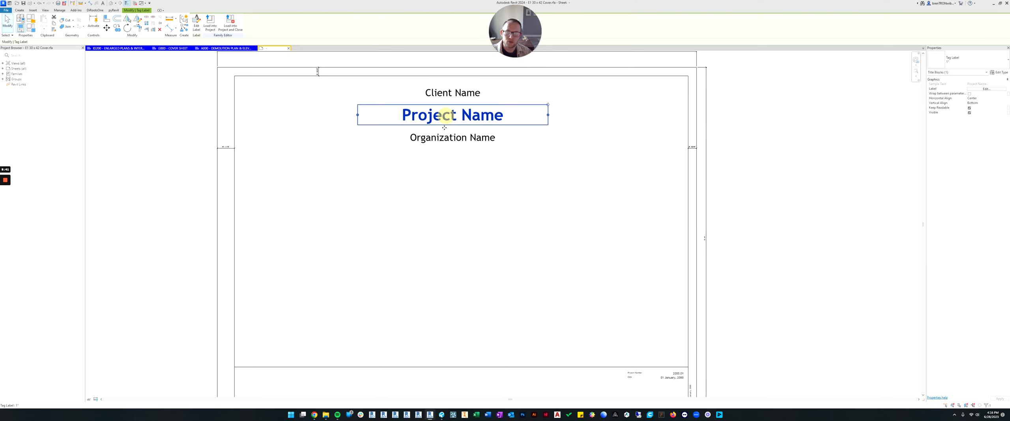
# Step: Examine the Client Name and Organization Name labels and the overall title block layout down to the lower strip
pyautogui.click(443, 138)
pyautogui.click(446, 95)
pyautogui.click(437, 139)
pyautogui.scroll(-2, 459, 210)
pyautogui.scroll(2, 454, 178)
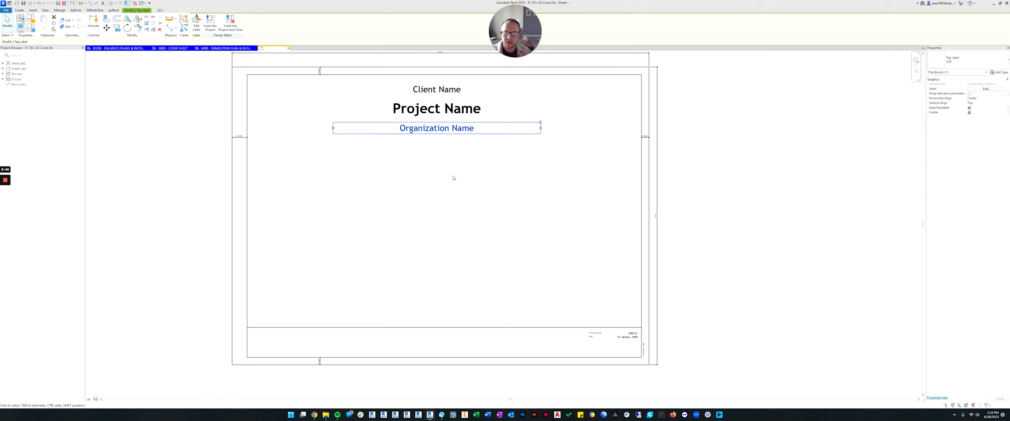
pyautogui.moveTo(482, 231); pyautogui.dragTo(482, 220, button='middle')
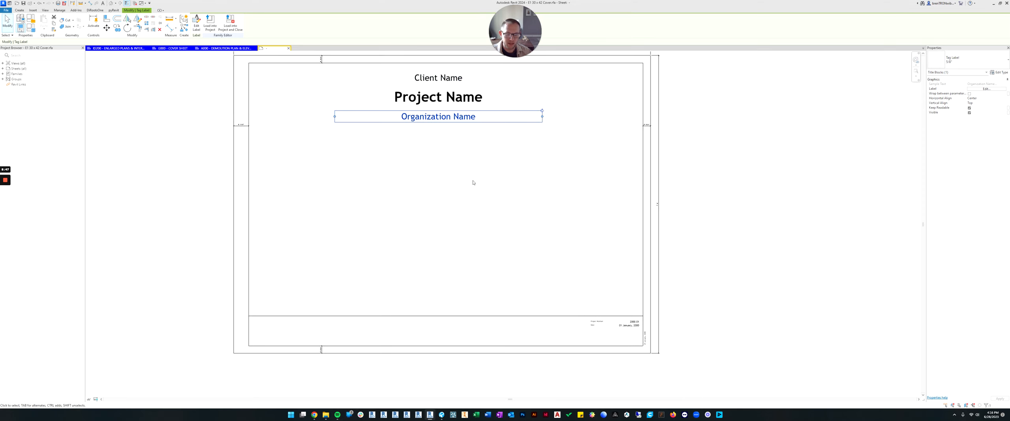
pyautogui.moveTo(551, 270); pyautogui.dragTo(561, 248, button='middle')
pyautogui.scroll(2, 521, 305)
pyautogui.scroll(-2, 479, 258)
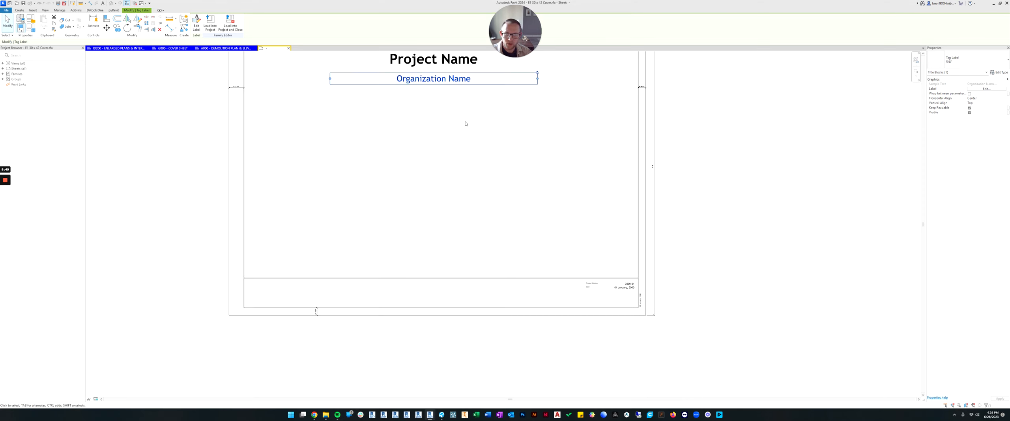
pyautogui.moveTo(432, 132); pyautogui.dragTo(424, 212, button='middle')
pyautogui.moveTo(473, 260); pyautogui.dragTo(485, 167, button='middle')
pyautogui.moveTo(460, 203); pyautogui.dragTo(472, 300, button='middle')
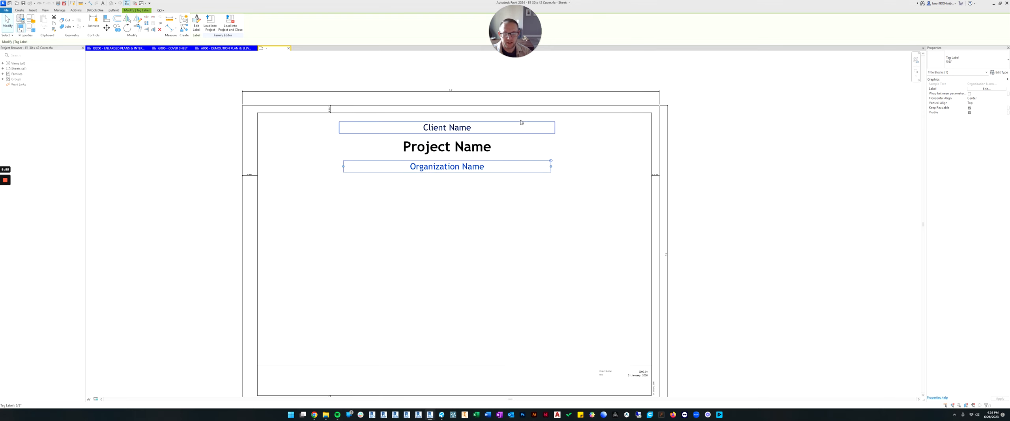
pyautogui.moveTo(464, 289); pyautogui.dragTo(460, 234, button='middle')
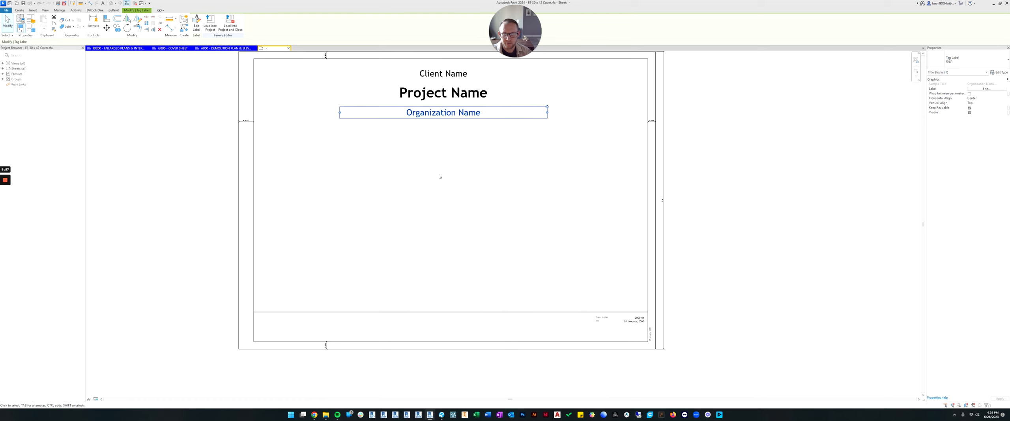
# Step: Move the Client Name, Project Name and Organization Name labels together to just above the lower strip
pyautogui.moveTo(471, 158); pyautogui.dragTo(428, 261)
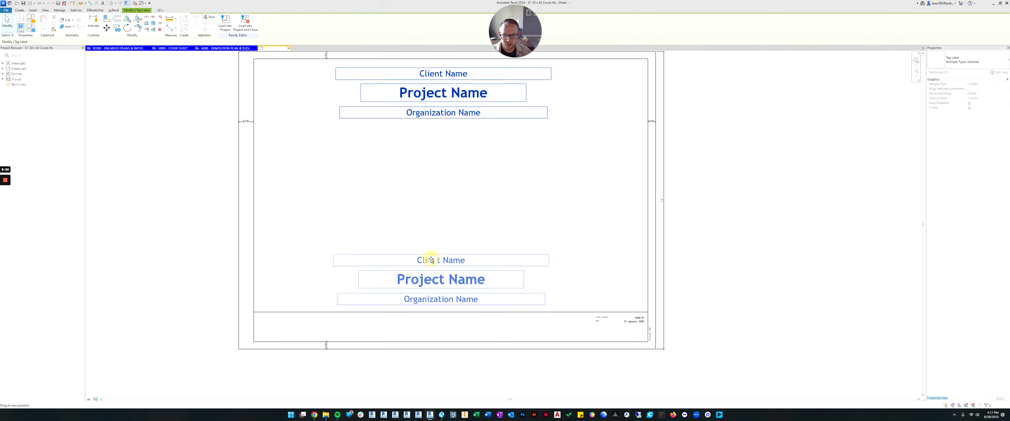
pyautogui.click(612, 234)
pyautogui.moveTo(511, 250); pyautogui.dragTo(516, 290, button='middle')
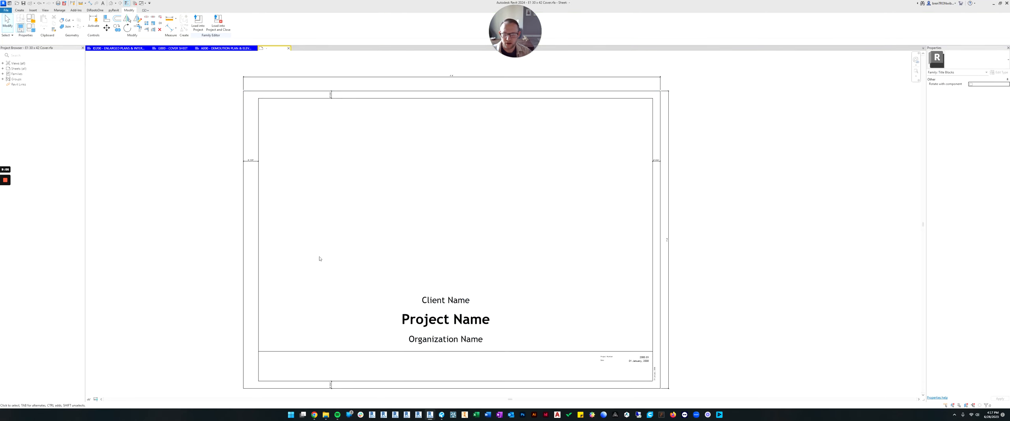
pyautogui.moveTo(451, 277); pyautogui.dragTo(451, 220, button='middle')
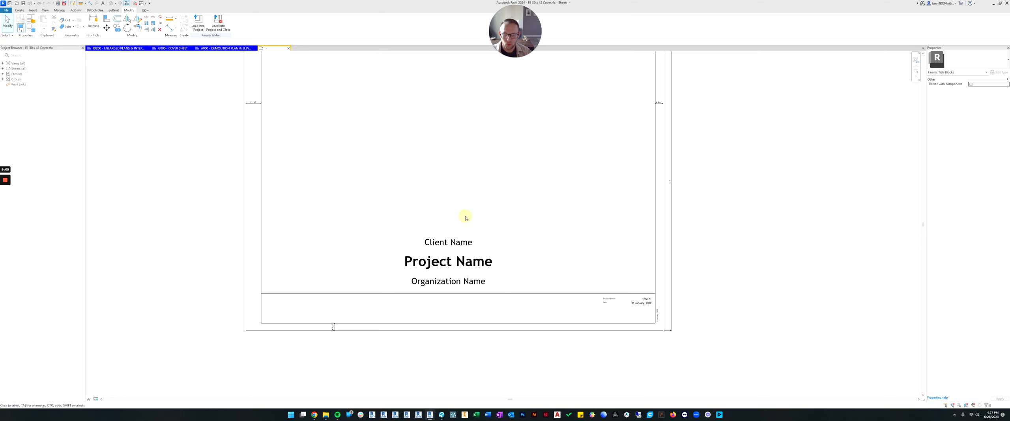
pyautogui.moveTo(466, 218); pyautogui.dragTo(468, 274, button='middle')
# Step: Move the Project Name label back near the title block's upper edge and place the Client Name label directly below it
pyautogui.click(450, 318)
pyautogui.moveTo(395, 318); pyautogui.dragTo(378, 109)
pyautogui.click(406, 219)
pyautogui.click(437, 298)
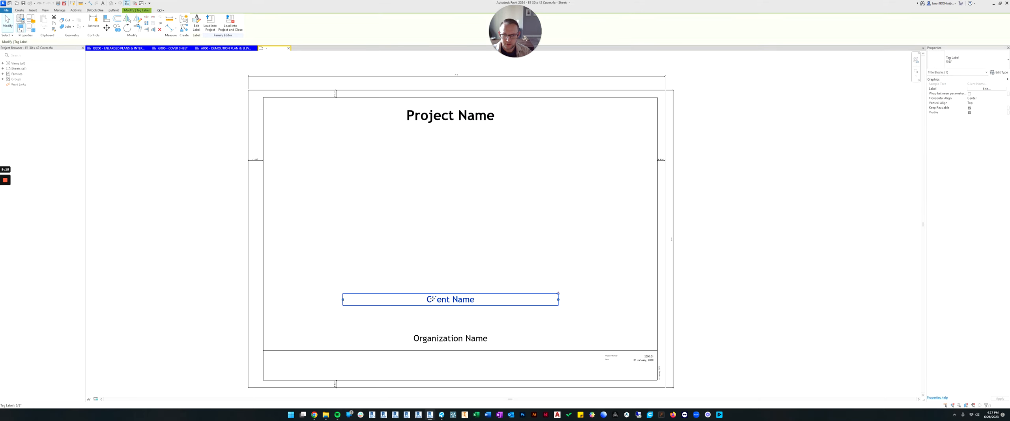
pyautogui.keyDown('ctrl'); pyautogui.moveTo(434, 294); pyautogui.dragTo(432, 133); pyautogui.keyUp('ctrl')
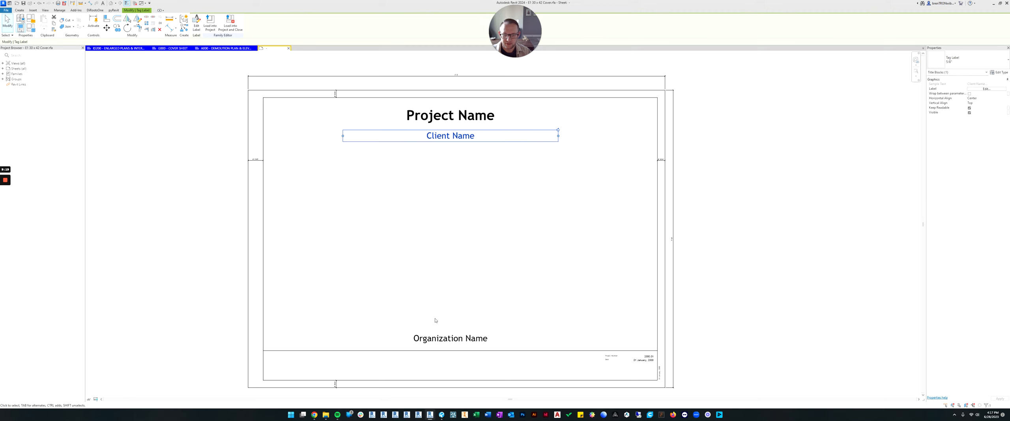
pyautogui.click(491, 334)
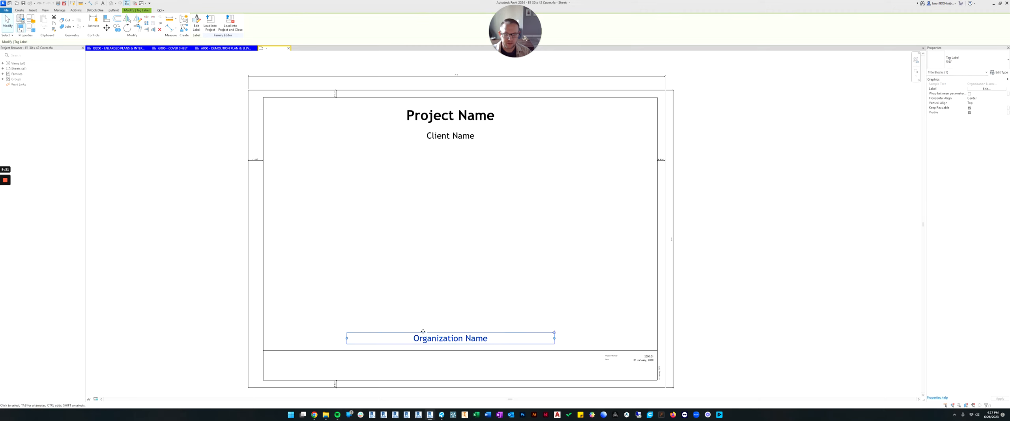
pyautogui.click(778, 266)
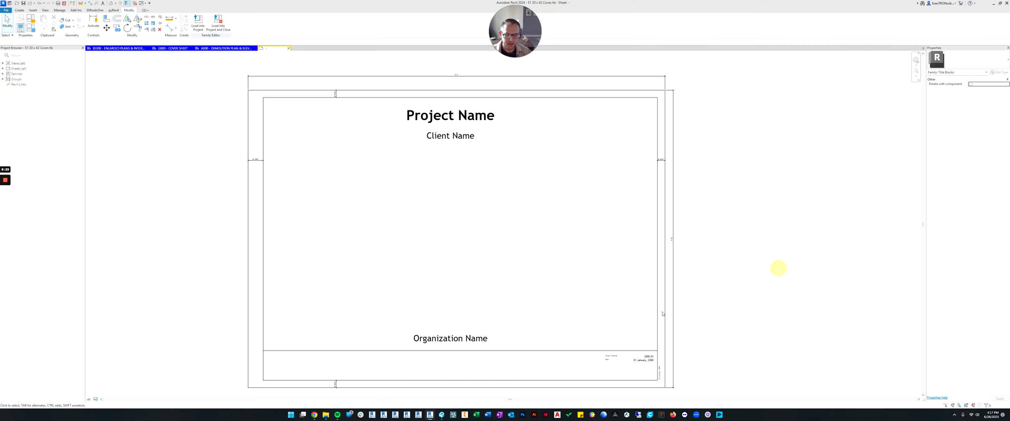
# Step: Copy the lower strip's horizontal line to just above Organization Name and again between Project Name and Client Name
pyautogui.click(556, 350)
pyautogui.click(117, 27)
pyautogui.click(368, 350)
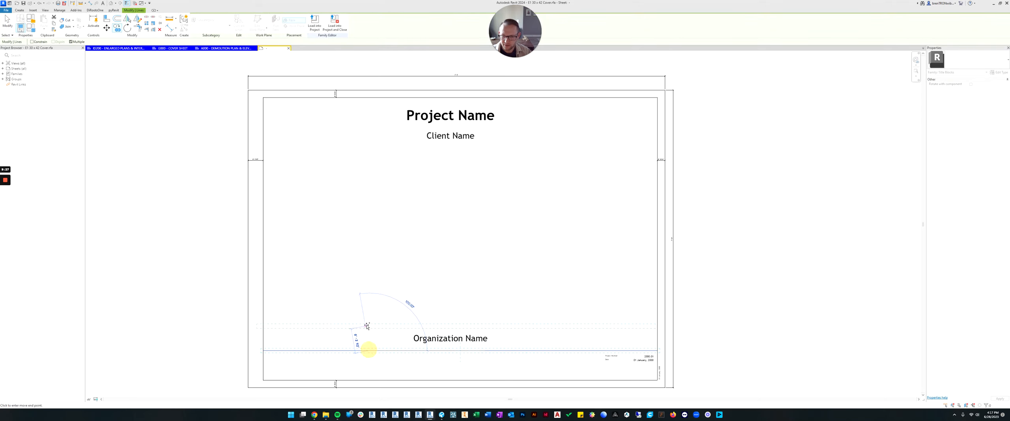
pyautogui.click(369, 331)
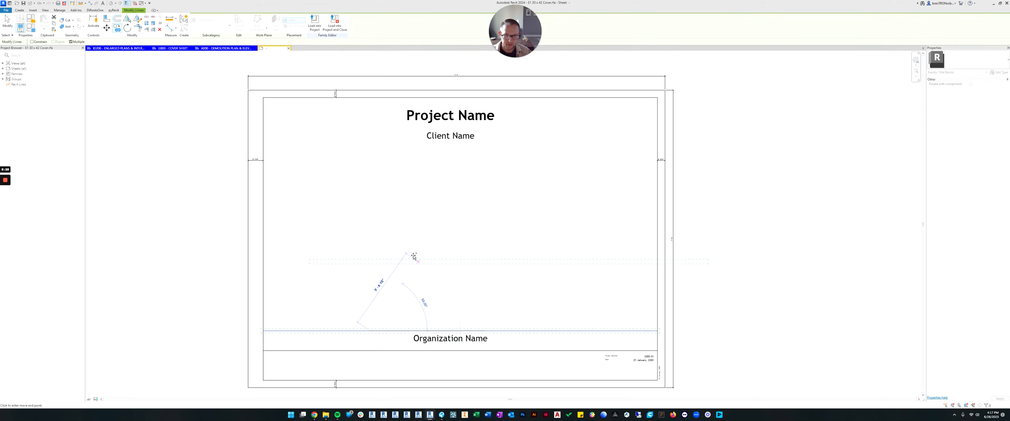
pyautogui.click(370, 127)
pyautogui.press('Escape')
# Step: Nudge the Project Name label slightly up and the Organization Name label slightly down within their line-bounded bands
pyautogui.click(431, 117)
pyautogui.press('Up')
pyautogui.press('Up')
pyautogui.press('Down')
pyautogui.click(453, 140)
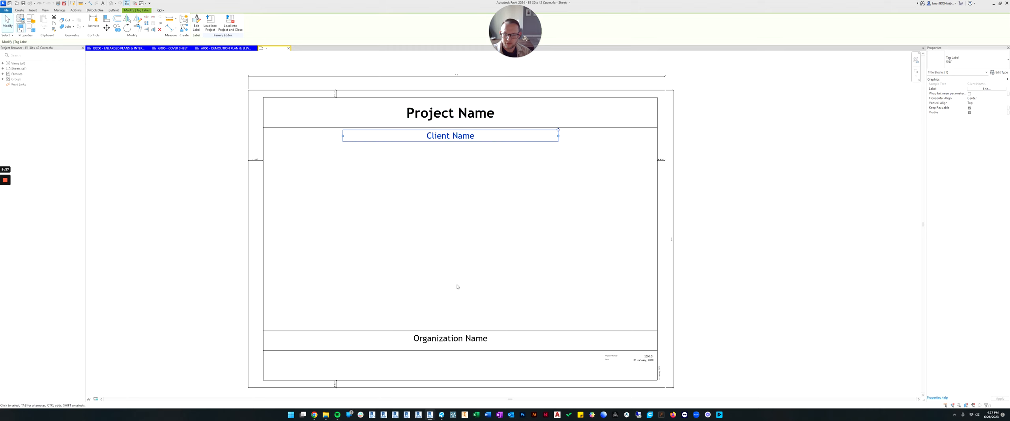
pyautogui.click(449, 339)
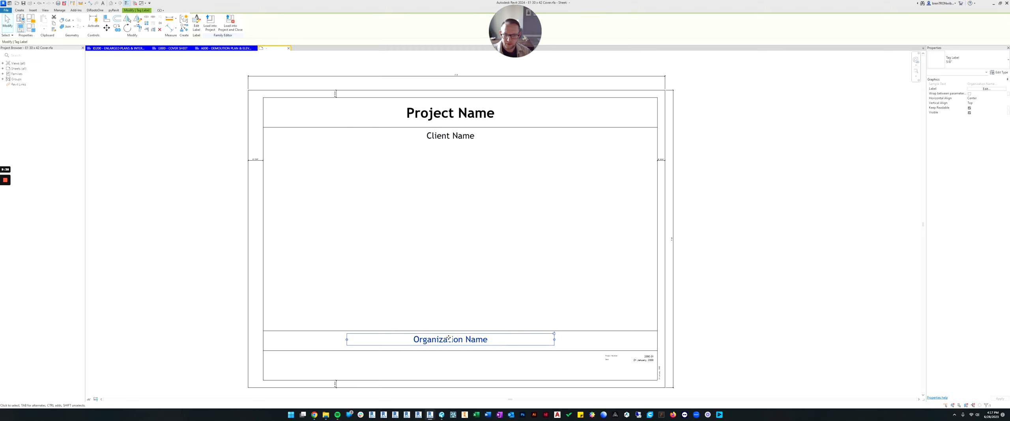
pyautogui.click(482, 290)
# Step: Try deleting the Organization Name label and the line above it, and undo both deletions
pyautogui.moveTo(513, 291); pyautogui.dragTo(563, 249, button='middle')
pyautogui.scroll(-2, 517, 263)
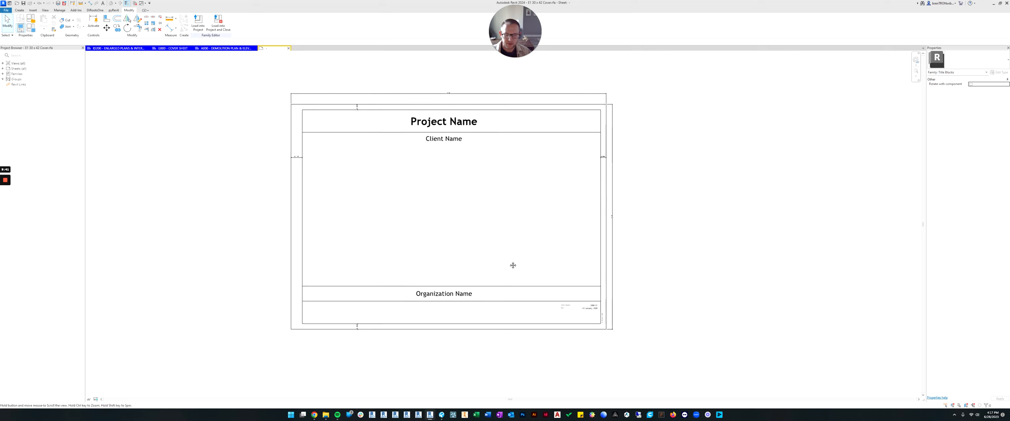
pyautogui.moveTo(578, 221); pyautogui.dragTo(556, 205, button='middle')
pyautogui.click(407, 288)
pyautogui.press('Delete')
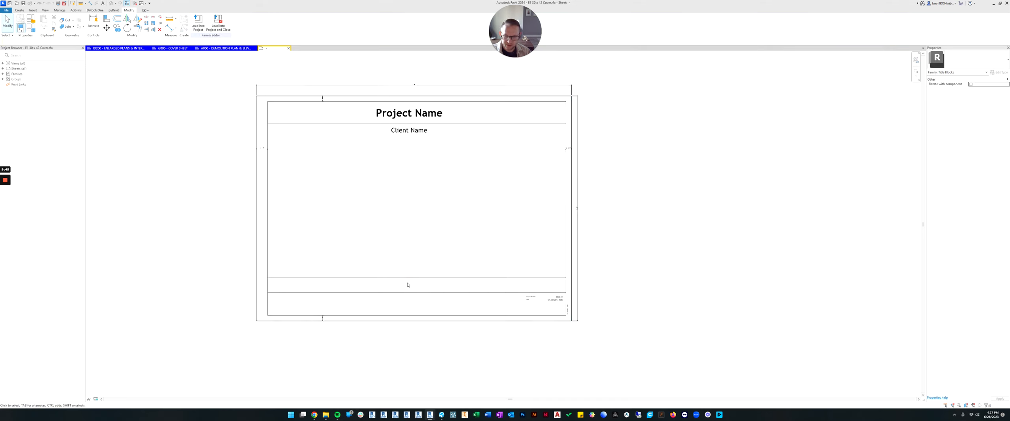
pyautogui.click(414, 278)
pyautogui.press('Delete')
pyautogui.click(415, 114)
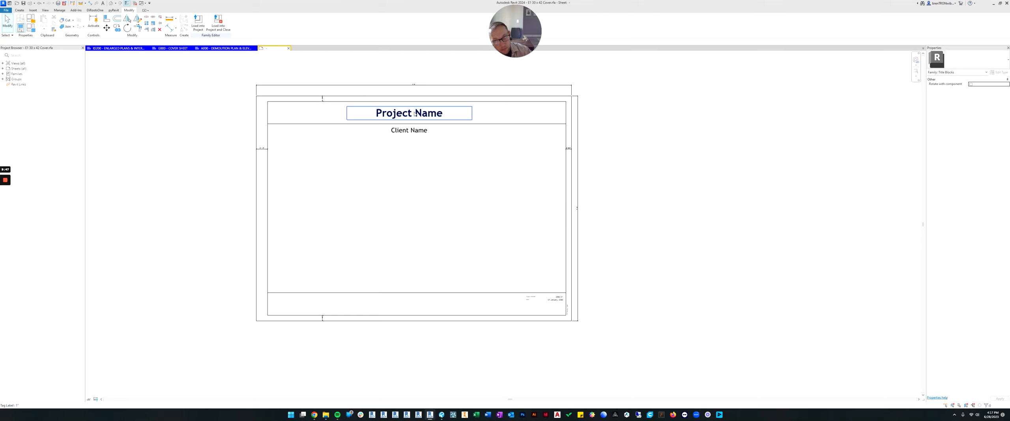
pyautogui.moveTo(405, 205); pyautogui.dragTo(431, 218, button='middle')
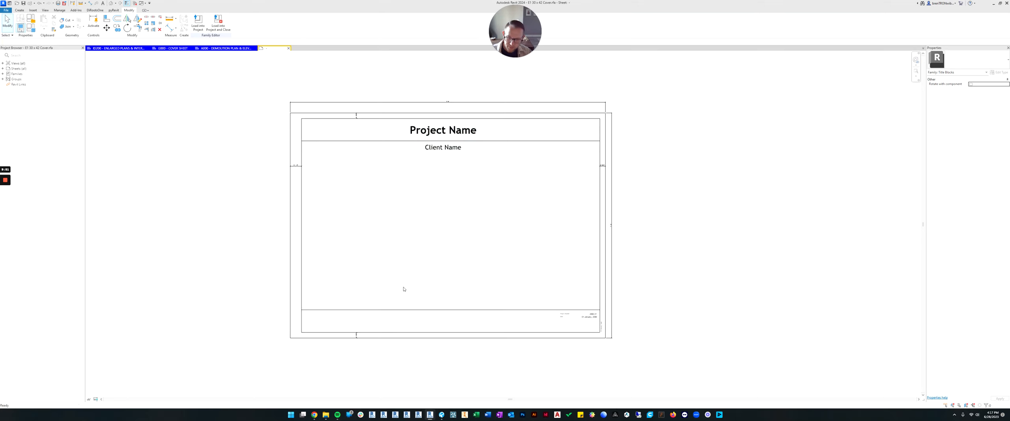
pyautogui.hotkey('ctrl', 'z')
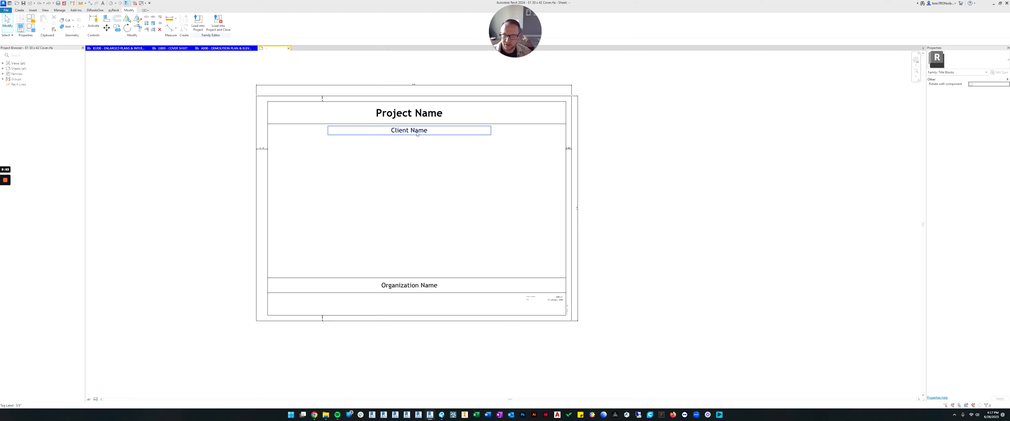
# Step: Move the horizontal line beneath Project Name down below the Client Name label to deepen the upper band
pyautogui.click(417, 134)
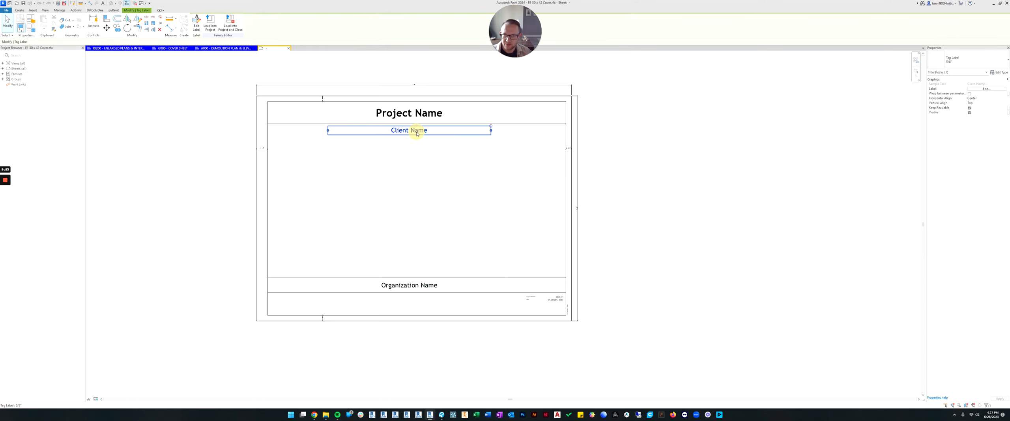
pyautogui.click(377, 124)
pyautogui.moveTo(377, 123); pyautogui.dragTo(379, 160)
# Step: Stack the labels in the upper band, with Client Name above Project Name and Organization Name directly below it
pyautogui.click(401, 130)
pyautogui.click(393, 114)
pyautogui.click(397, 131)
pyautogui.moveTo(334, 131); pyautogui.dragTo(333, 101)
pyautogui.click(397, 113)
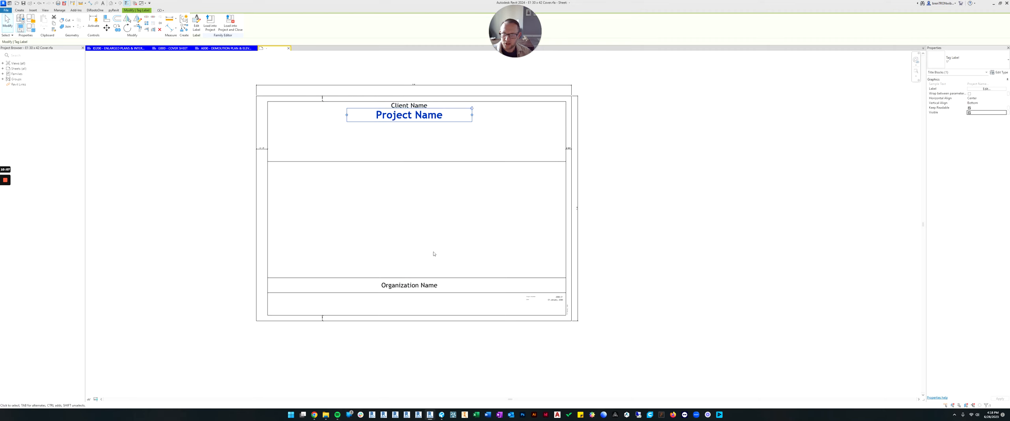
pyautogui.click(382, 284)
pyautogui.moveTo(385, 264); pyautogui.dragTo(382, 128)
pyautogui.click(382, 127)
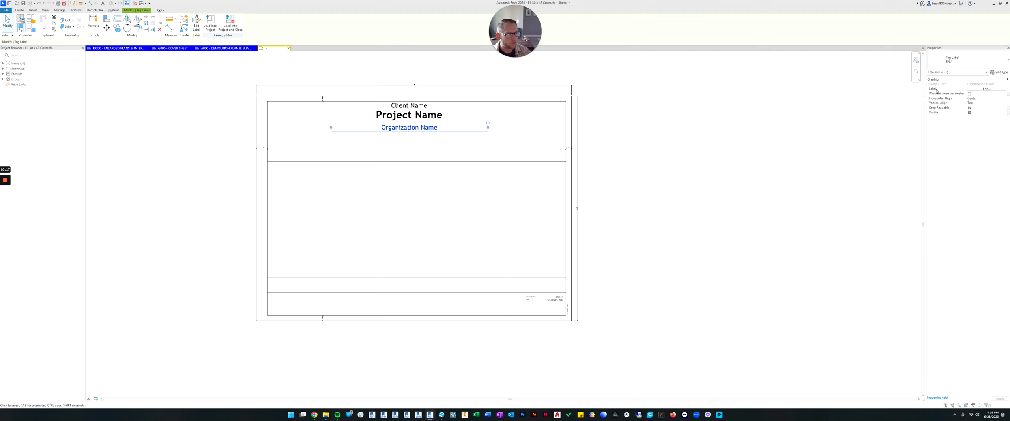
# Step: Open the Organization Name label's parameters for editing and add the Project Address parameter
pyautogui.click(987, 89)
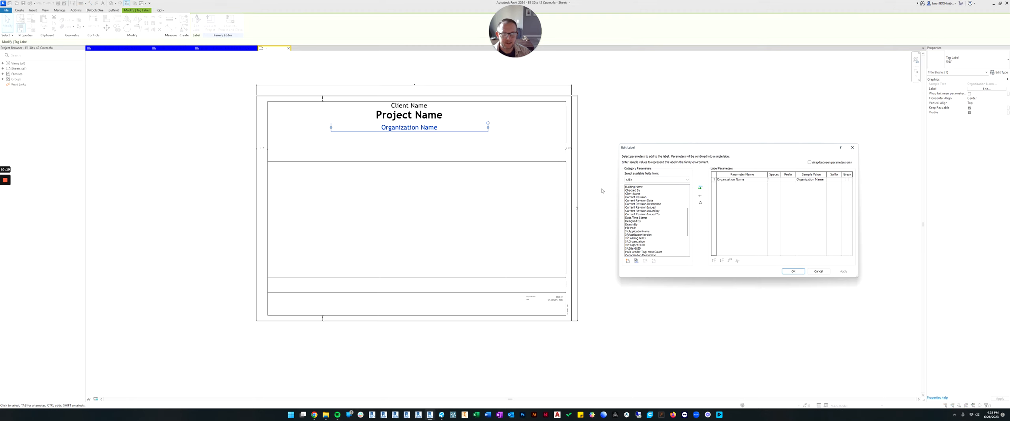
pyautogui.click(727, 180)
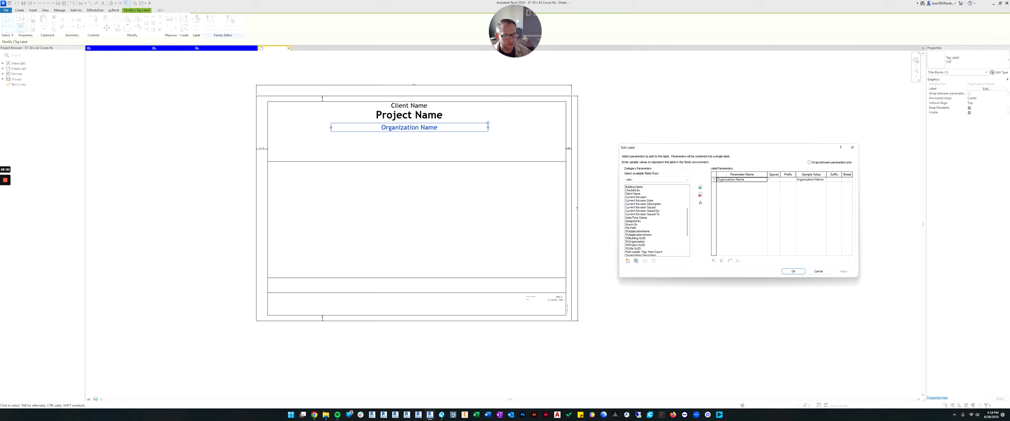
pyautogui.moveTo(732, 148); pyautogui.dragTo(416, 173)
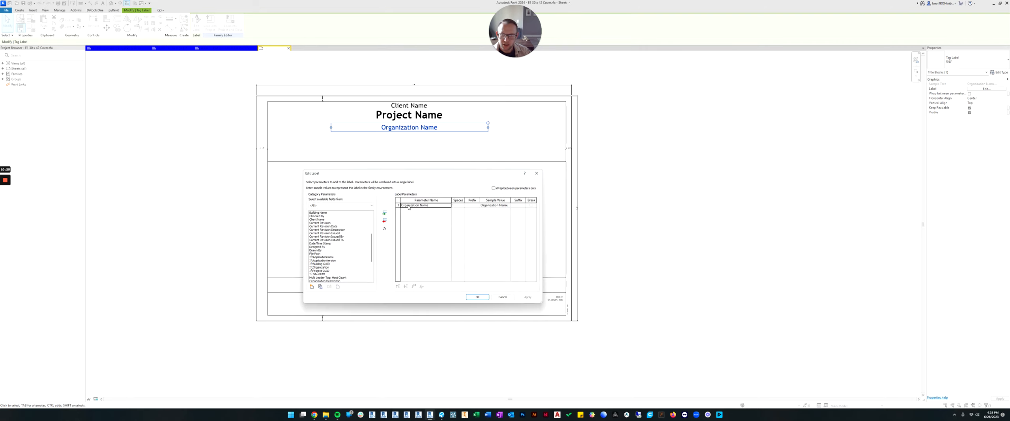
pyautogui.scroll(5, 313, 222)
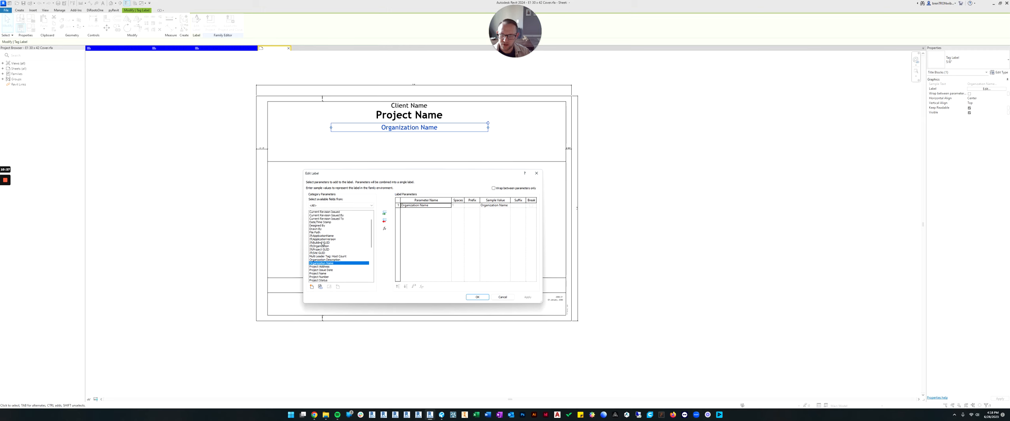
pyautogui.scroll(-3, 323, 216)
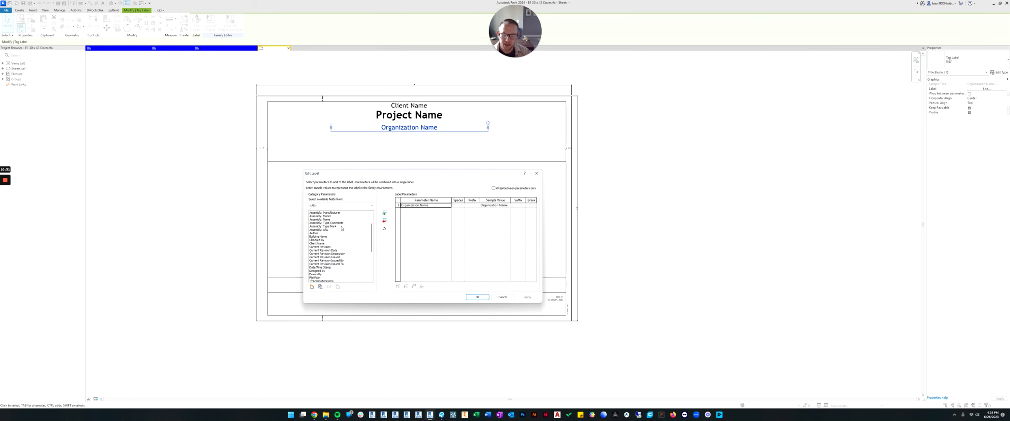
pyautogui.scroll(2, 322, 246)
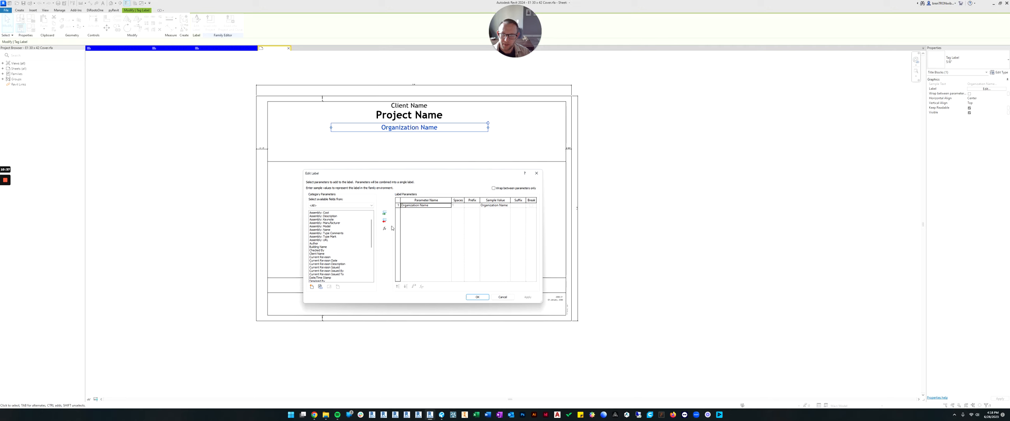
pyautogui.scroll(-2, 345, 234)
pyautogui.scroll(-5, 345, 234)
pyautogui.click(321, 250)
pyautogui.click(385, 213)
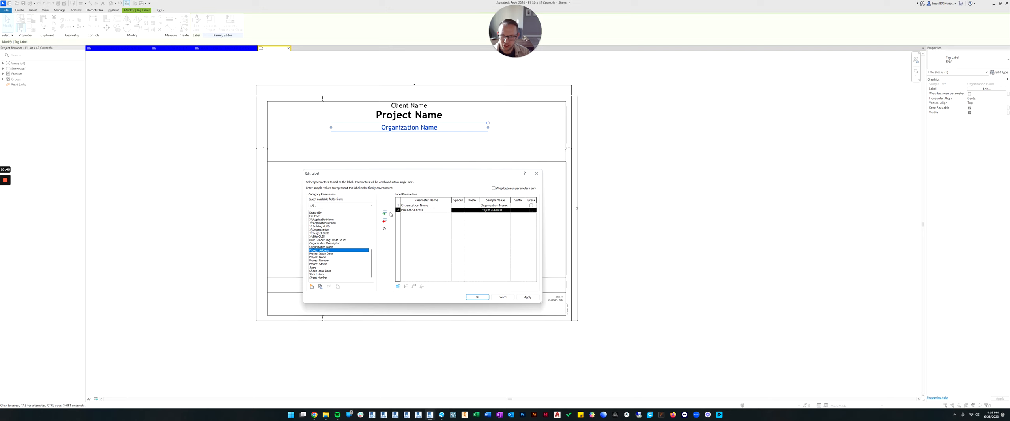
# Step: Remove the Organization Name parameter from the label, keep only Project Address, and apply the label edit
pyautogui.click(407, 206)
pyautogui.click(397, 205)
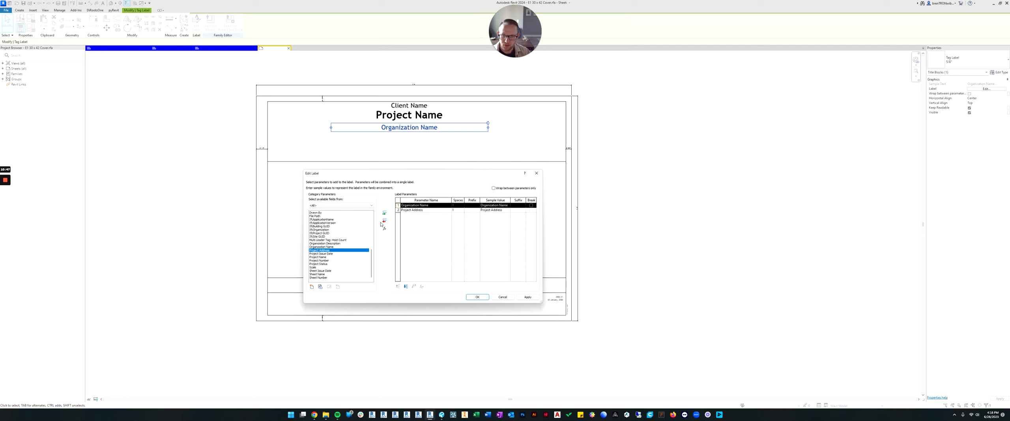
pyautogui.click(385, 221)
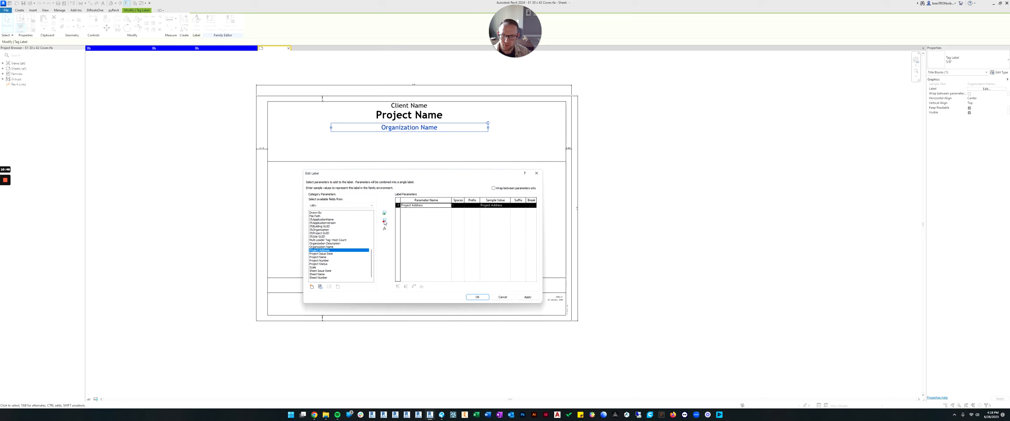
pyautogui.click(477, 298)
pyautogui.click(656, 158)
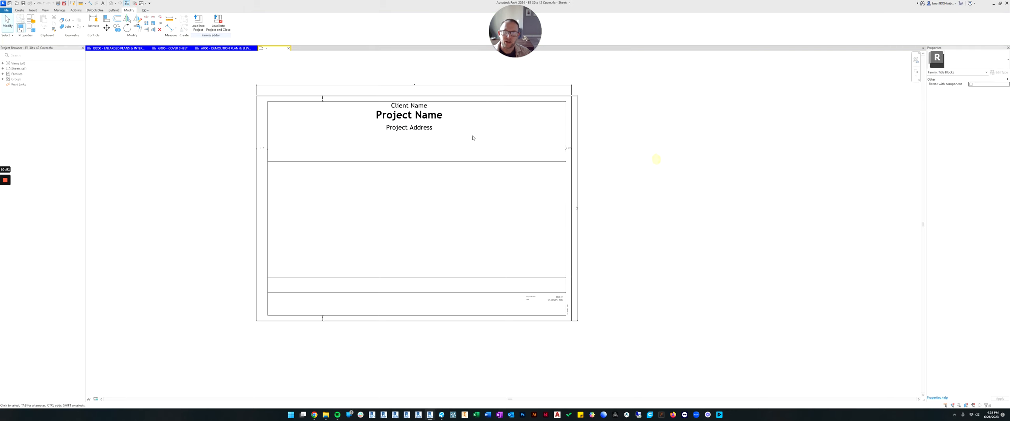
# Step: Move the horizontal line beneath the labels up closer to Project Address, and shift the three labels slightly down as a group
pyautogui.click(412, 165)
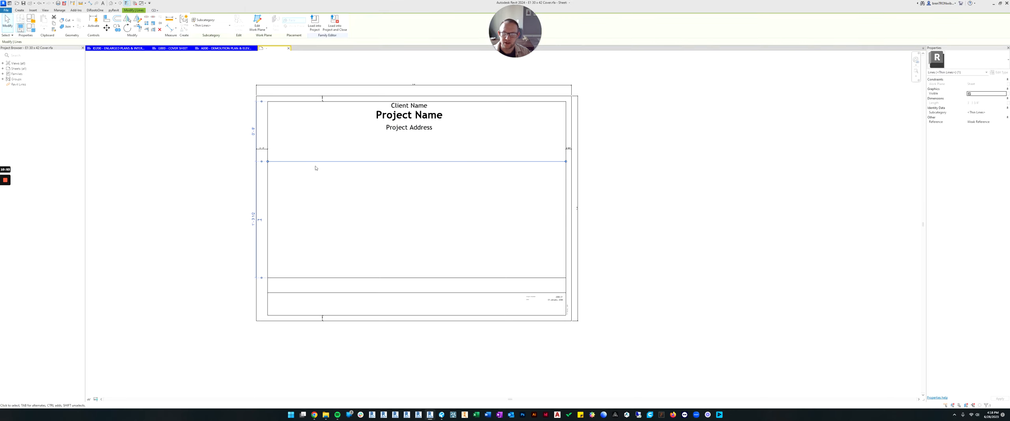
pyautogui.moveTo(317, 161); pyautogui.dragTo(318, 152)
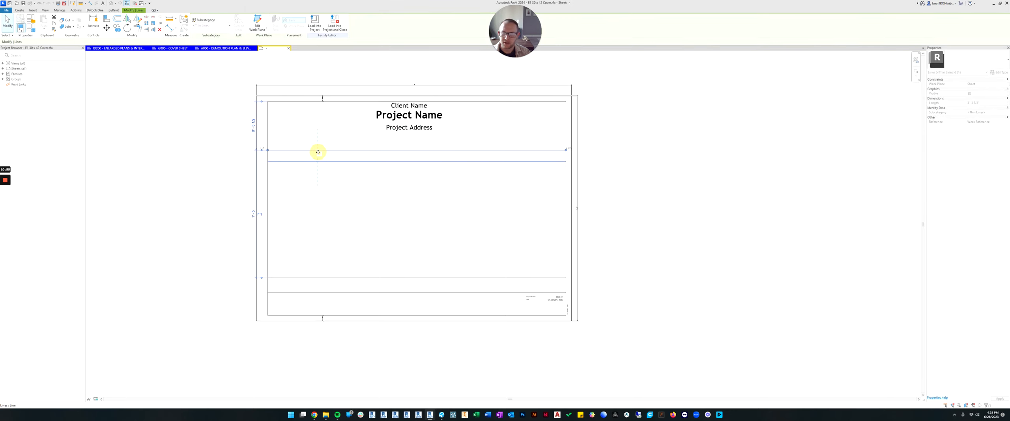
pyautogui.click(677, 170)
pyautogui.click(413, 123)
pyautogui.moveTo(413, 125); pyautogui.dragTo(397, 107)
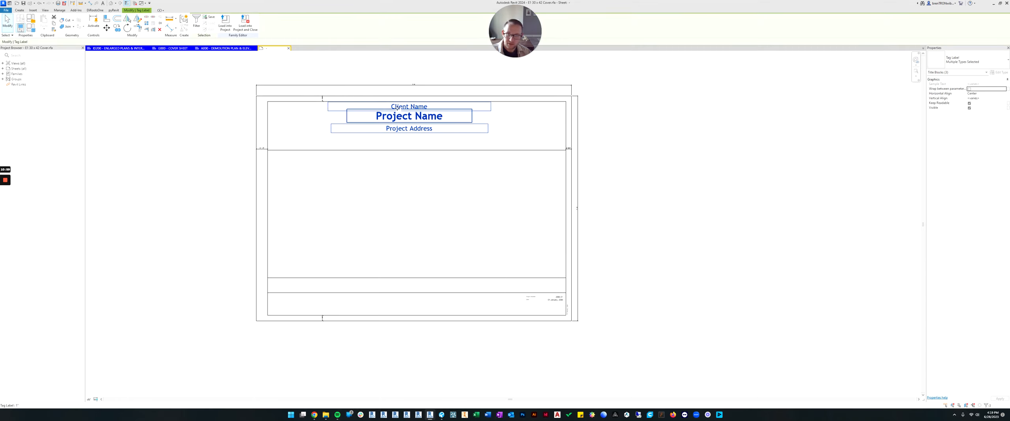
pyautogui.click(740, 169)
# Step: Delete the upper of the two horizontal lines near the lower edge of the title block
pyautogui.scroll(-2, 467, 239)
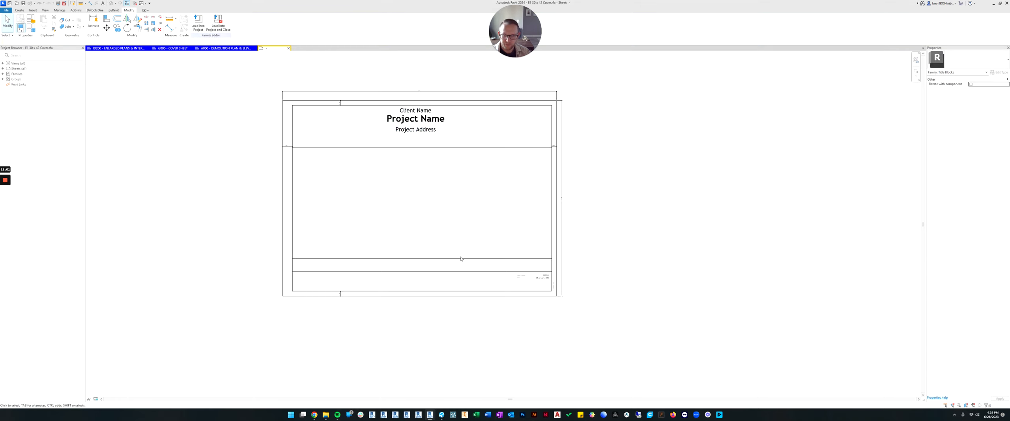
pyautogui.click(461, 258)
pyautogui.press('Delete')
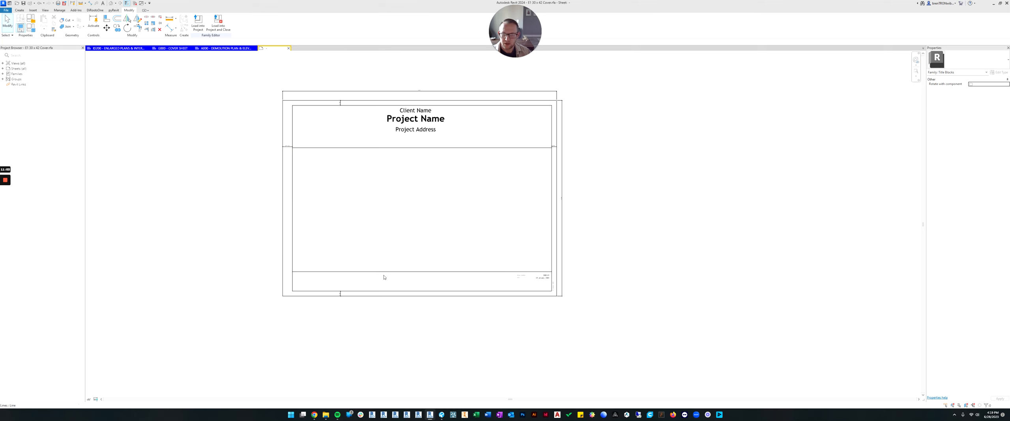
# Step: Import the image Black Peak Logos-02.png and place it near the lower-right corner of the title block
pyautogui.scroll(3, 454, 273)
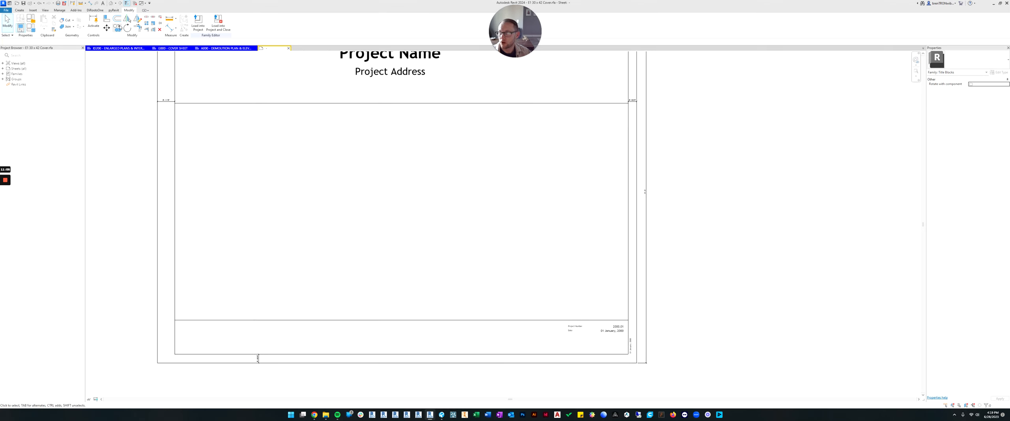
pyautogui.click(33, 12)
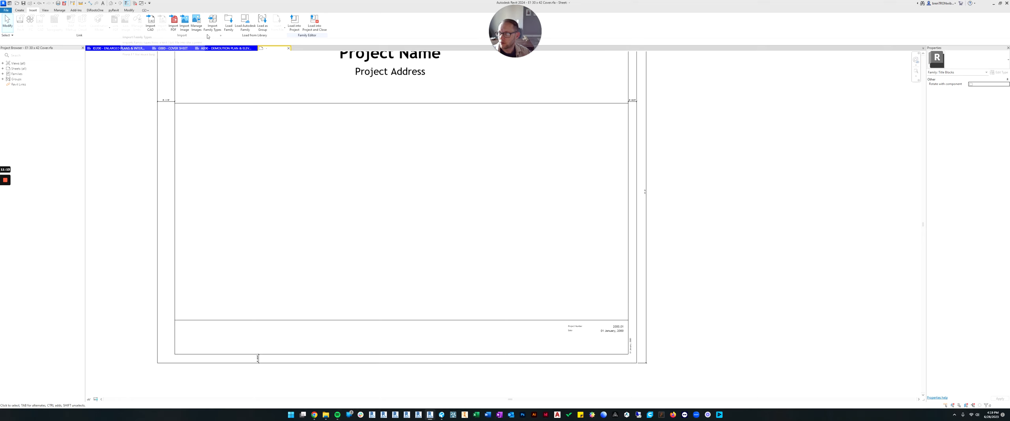
pyautogui.click(184, 21)
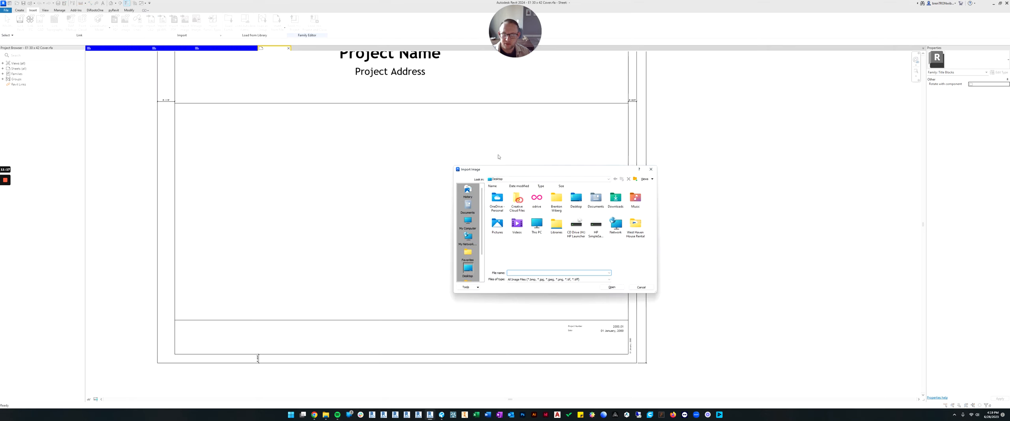
pyautogui.moveTo(5, 202)
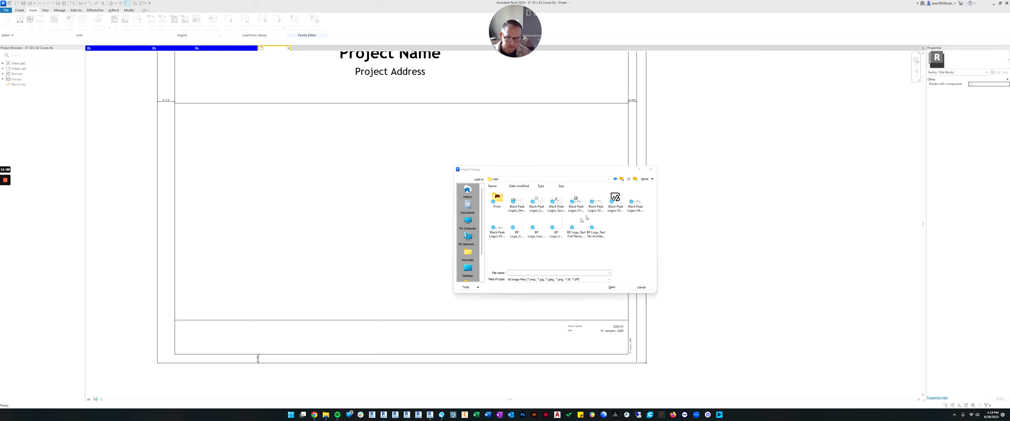
pyautogui.click(518, 203)
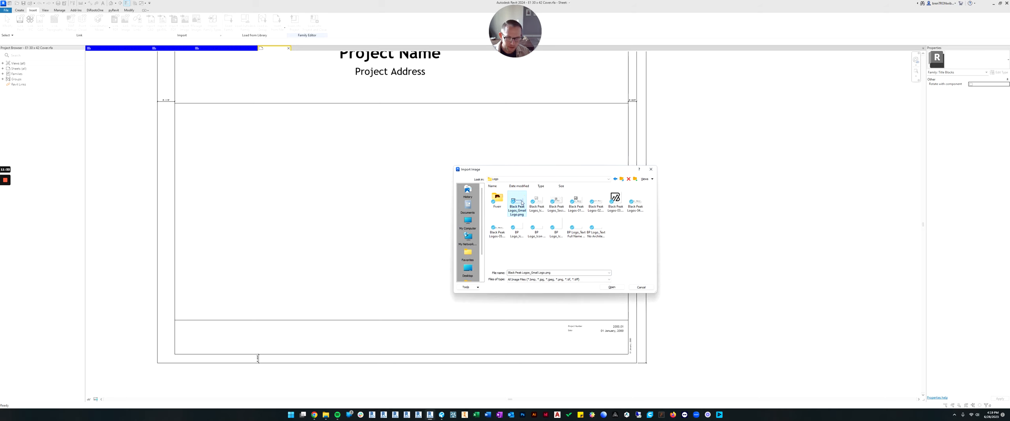
pyautogui.click(597, 202)
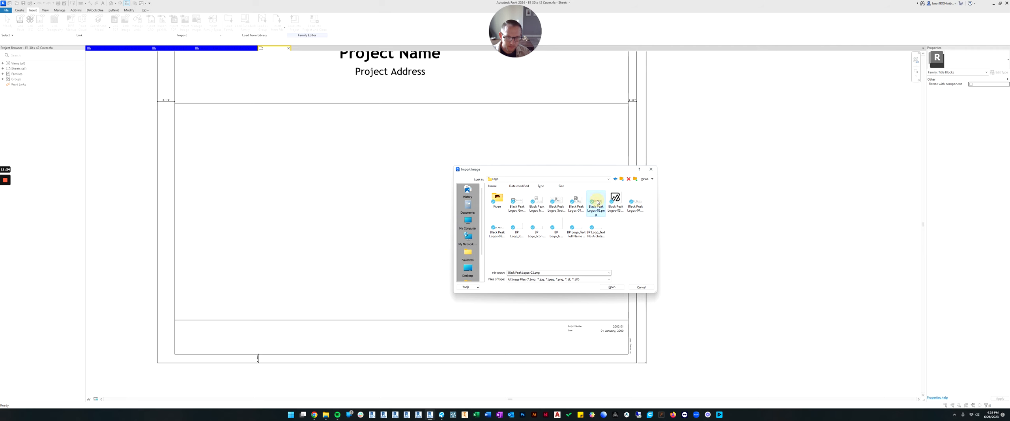
pyautogui.doubleClick(597, 202)
pyautogui.click(576, 331)
# Step: Scale the logo down and fit it beneath the Project Number and Date labels, inside the lower-right corner of the border
pyautogui.scroll(-2, 534, 291)
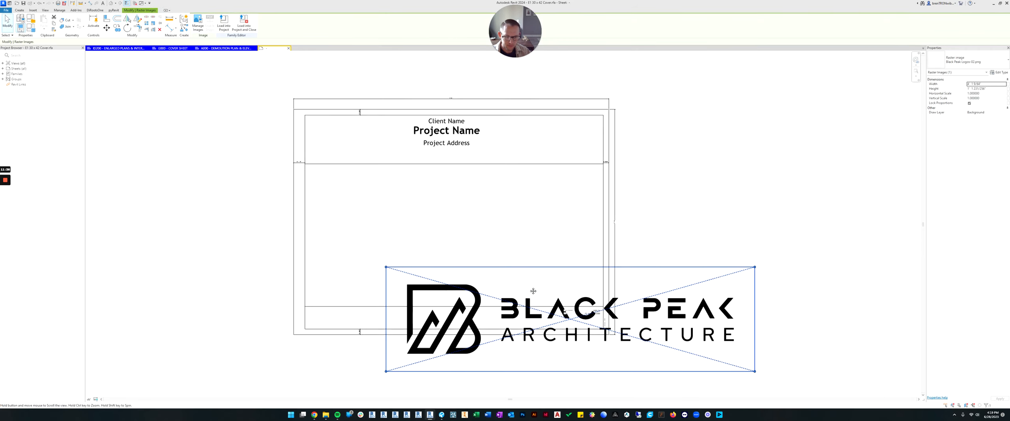
pyautogui.moveTo(533, 291); pyautogui.dragTo(520, 259, button='middle')
pyautogui.moveTo(372, 234); pyautogui.dragTo(574, 291)
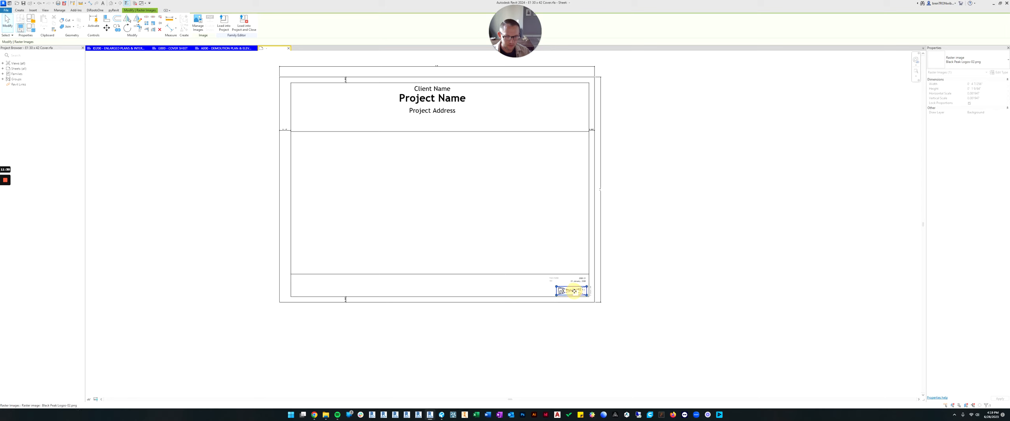
pyautogui.scroll(4, 574, 291)
pyautogui.moveTo(521, 279); pyautogui.dragTo(508, 273)
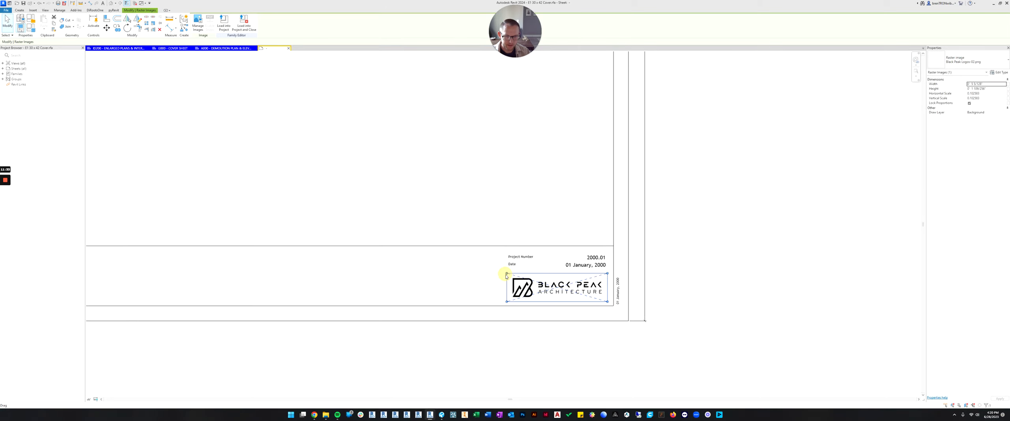
pyautogui.click(746, 276)
# Step: Load the revised cover title block into the project, overwriting the existing version
pyautogui.scroll(-5, 539, 203)
pyautogui.scroll(-2, 541, 205)
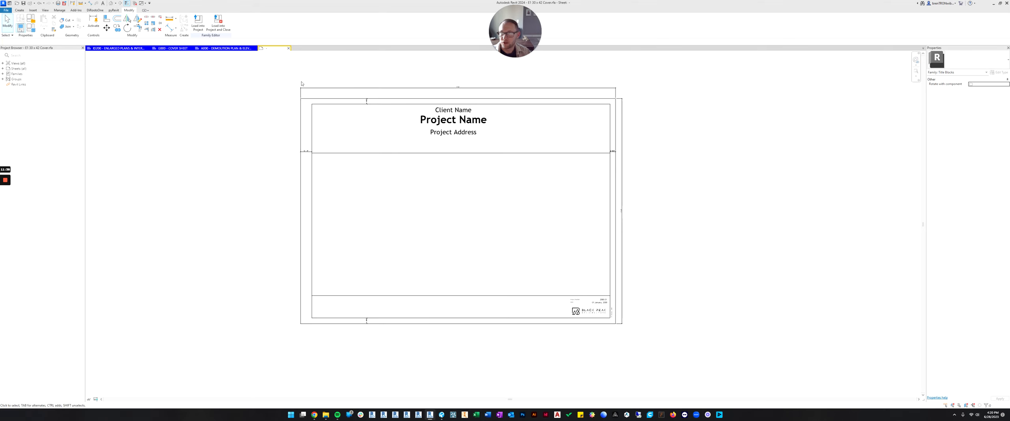
pyautogui.click(199, 23)
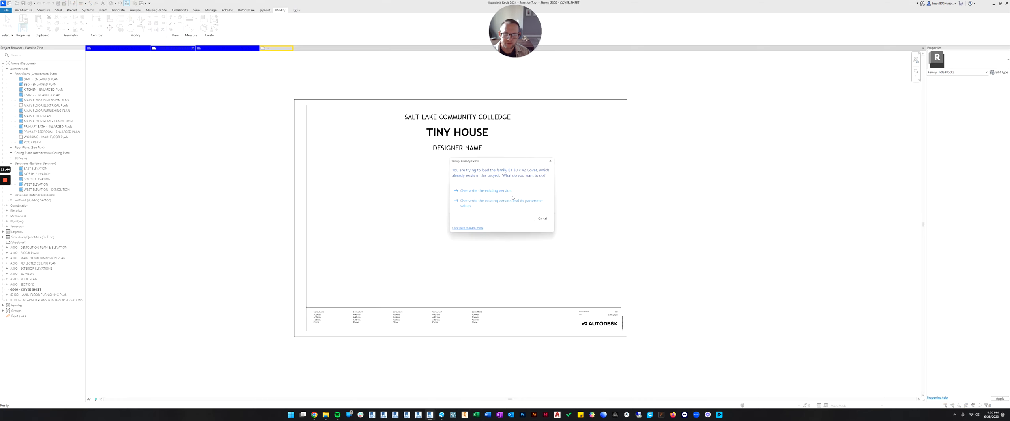
pyautogui.click(466, 191)
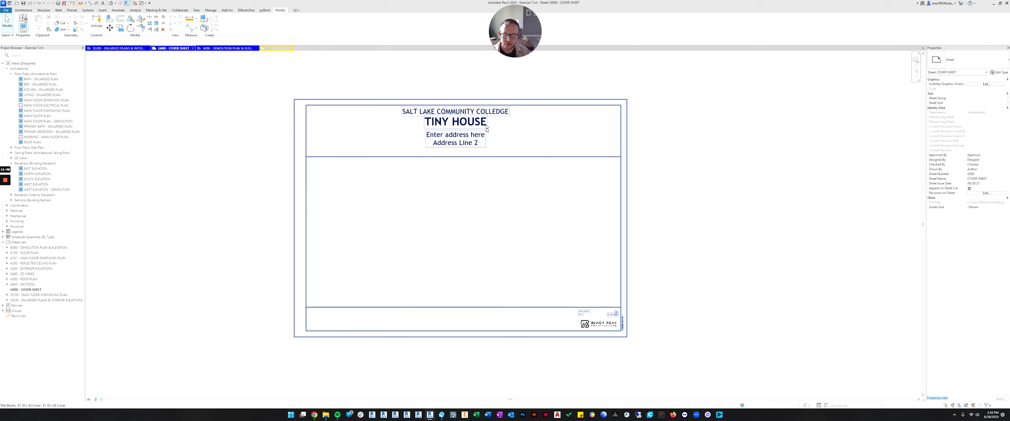
# Step: Replace the placeholder text beneath TINY HOUSE on the cover sheet with a two-line project address
pyautogui.scroll(3, 476, 184)
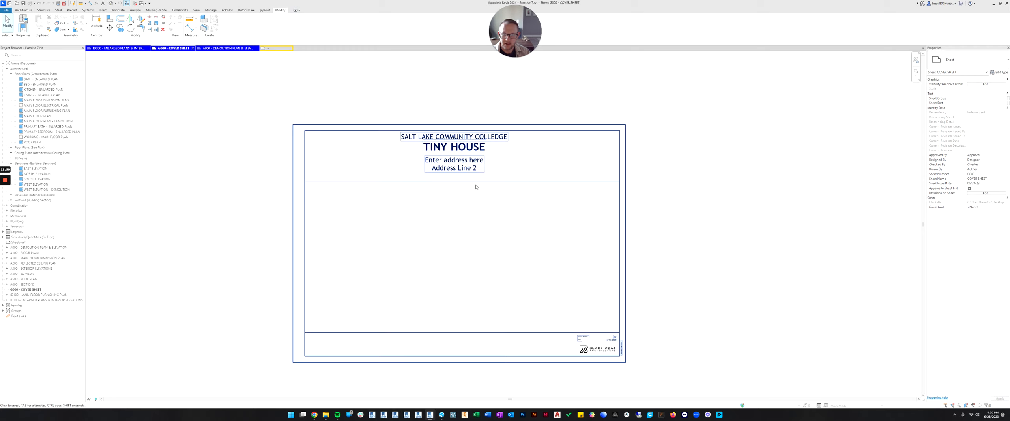
pyautogui.scroll(-2, 474, 185)
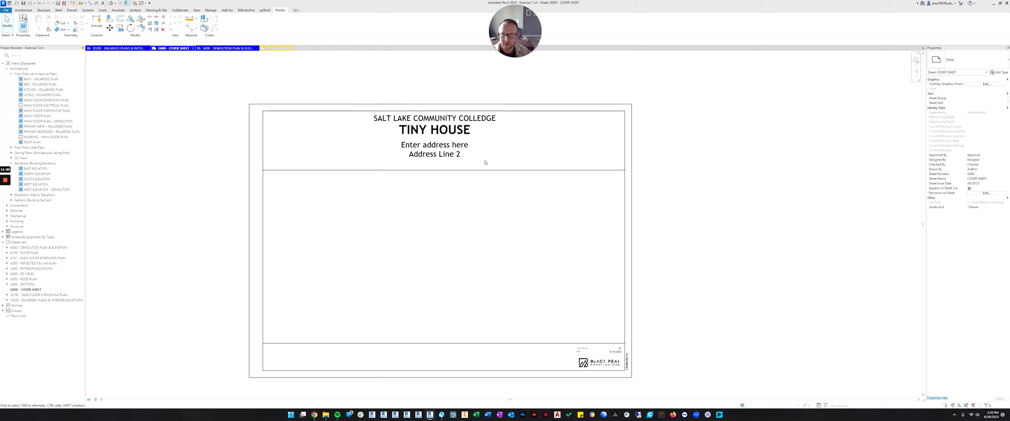
pyautogui.scroll(-2, 527, 175)
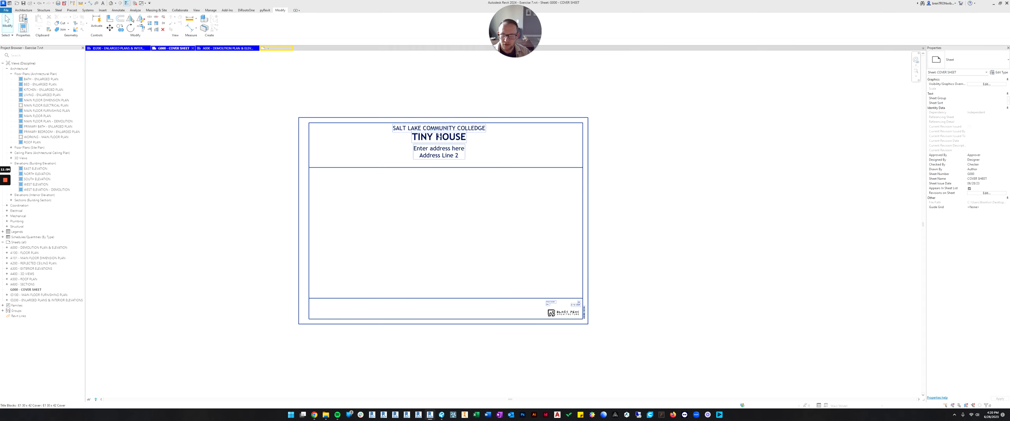
pyautogui.scroll(2, 428, 137)
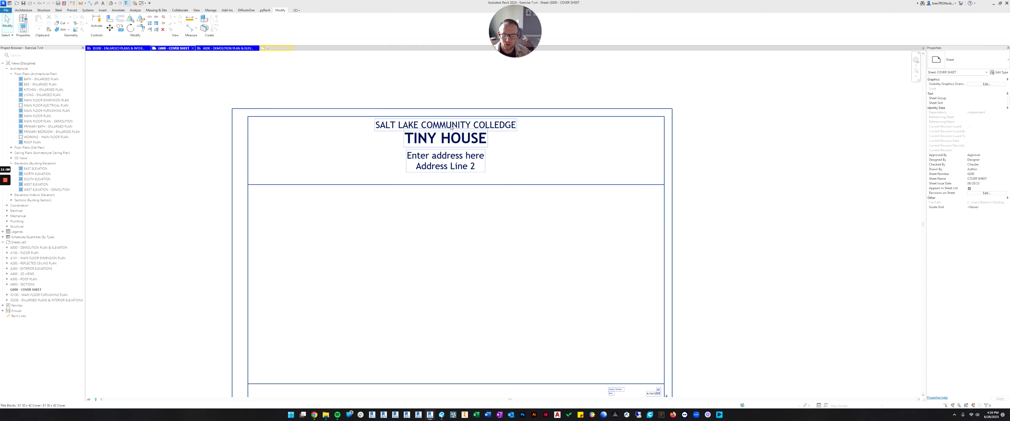
pyautogui.click(452, 158)
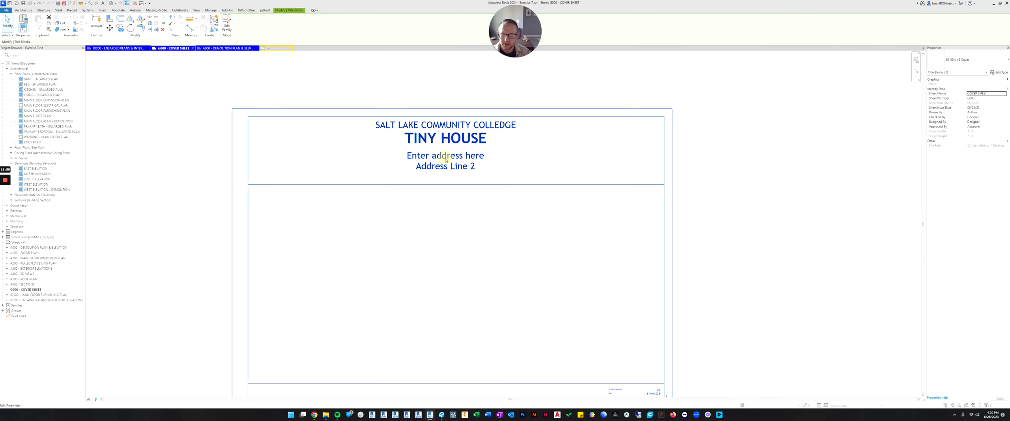
pyautogui.click(452, 158)
pyautogui.write('123 RED STREE')
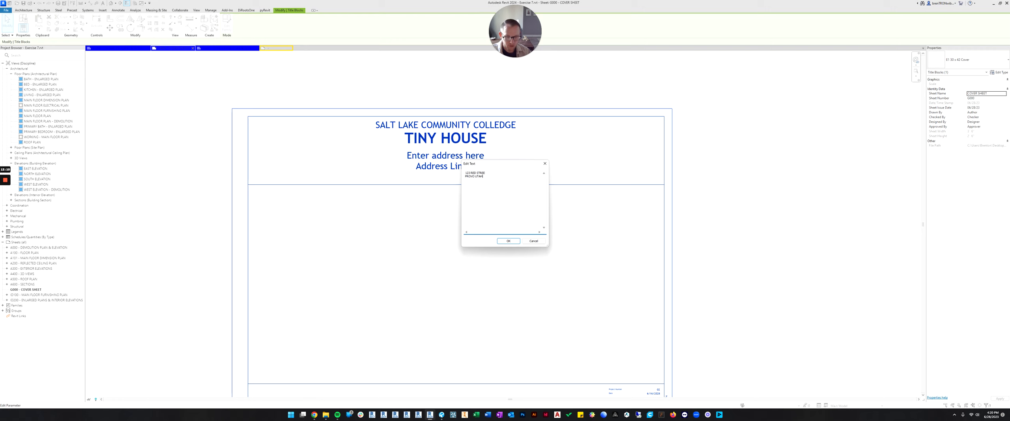
pyautogui.click(508, 241)
pyautogui.press('Escape')
pyautogui.scroll(-2, 481, 194)
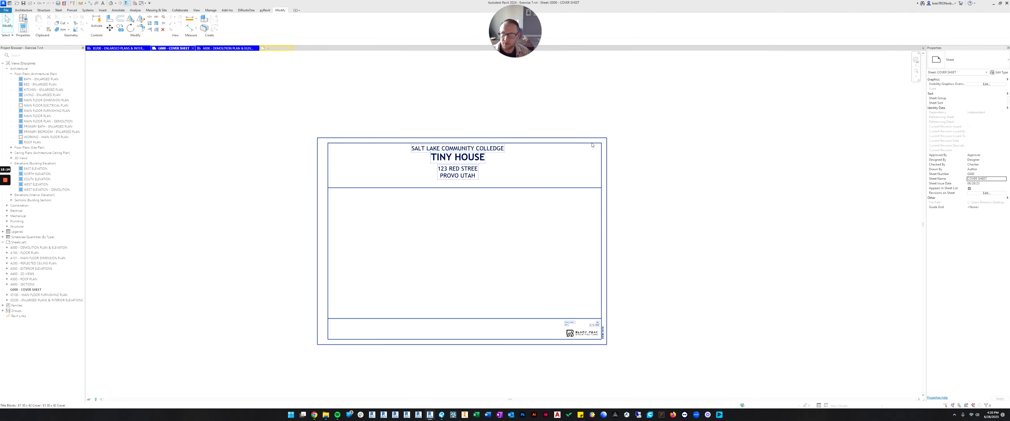
# Step: Return to the cover title block family and move the three labels down together into the large middle area
pyautogui.click(273, 49)
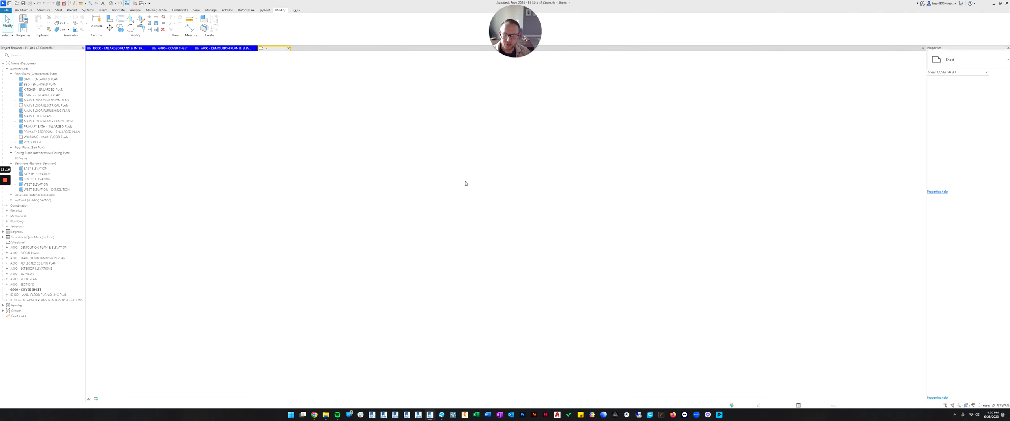
pyautogui.moveTo(449, 117); pyautogui.dragTo(451, 209)
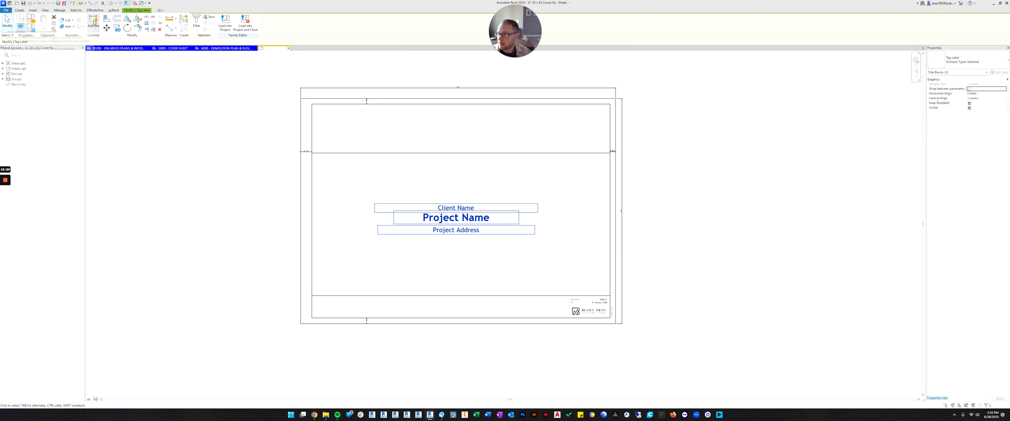
pyautogui.press('Escape')
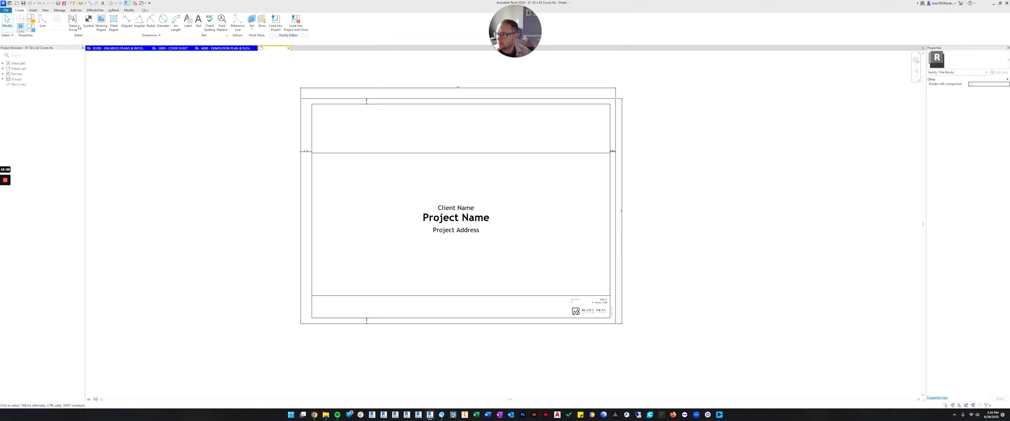
# Step: Draw a vertical guide line from the midpoint of the top border down past the upper band
pyautogui.click(42, 21)
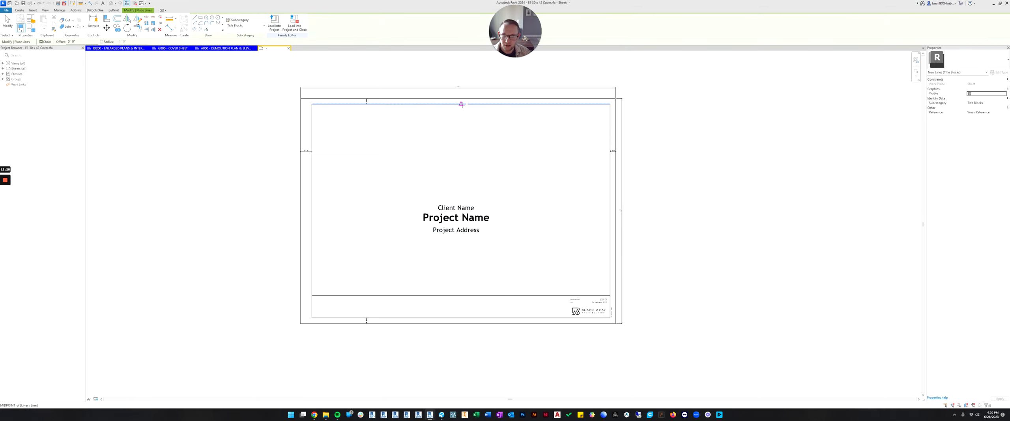
pyautogui.click(462, 104)
pyautogui.click(461, 181)
pyautogui.press('Escape')
pyautogui.press('Escape')
# Step: Move the three labels back into the upper band, centred on the vertical guide line, and delete the guide line
pyautogui.moveTo(534, 253); pyautogui.dragTo(450, 113)
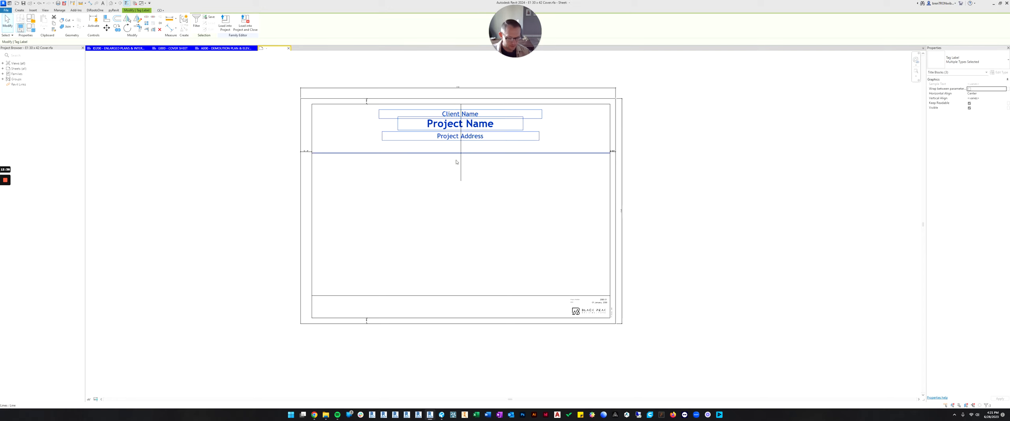
pyautogui.click(467, 218)
pyautogui.click(461, 180)
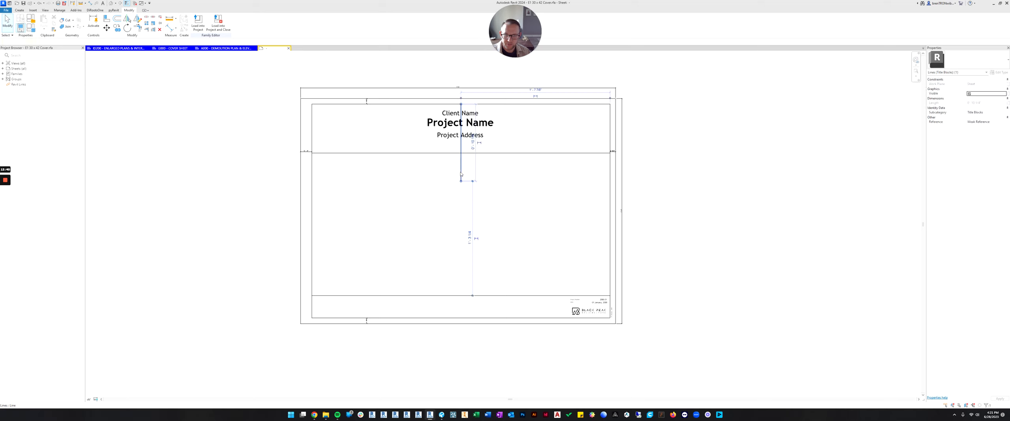
pyautogui.click(446, 203)
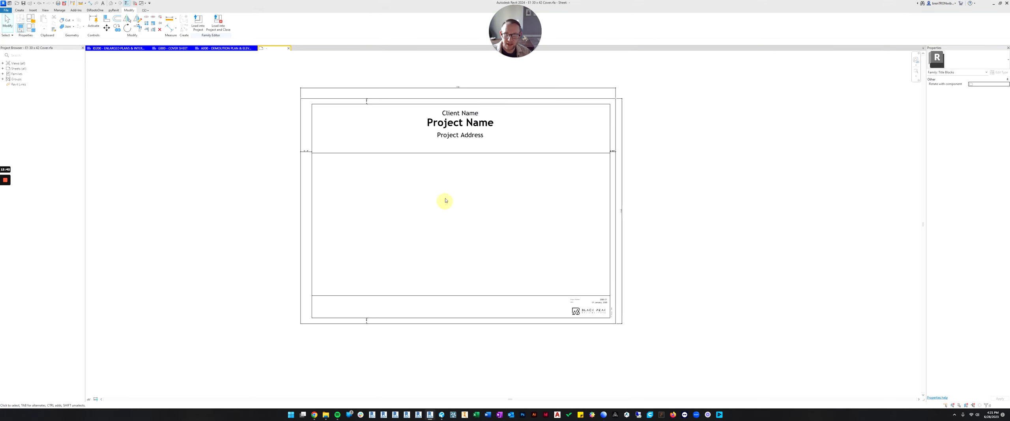
# Step: Reload the title block with the centred labels into the project, overwriting the existing version
pyautogui.click(198, 22)
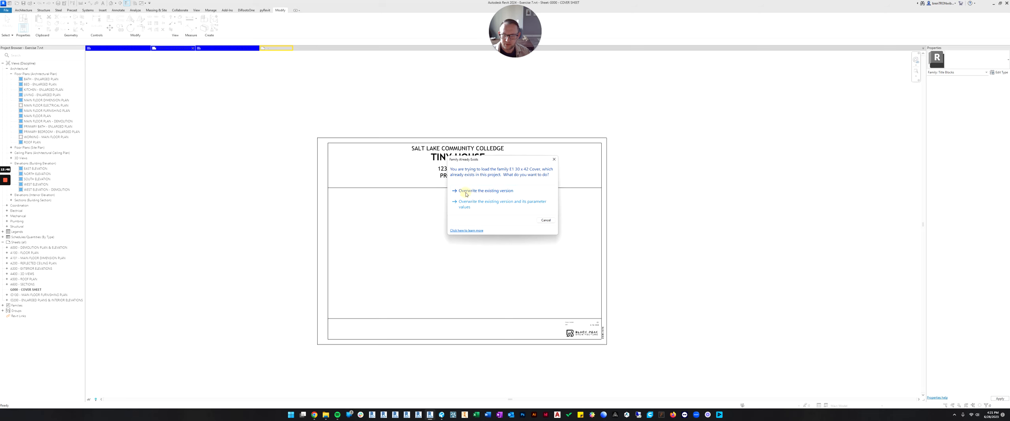
pyautogui.click(466, 191)
pyautogui.moveTo(510, 236); pyautogui.dragTo(512, 229, button='middle')
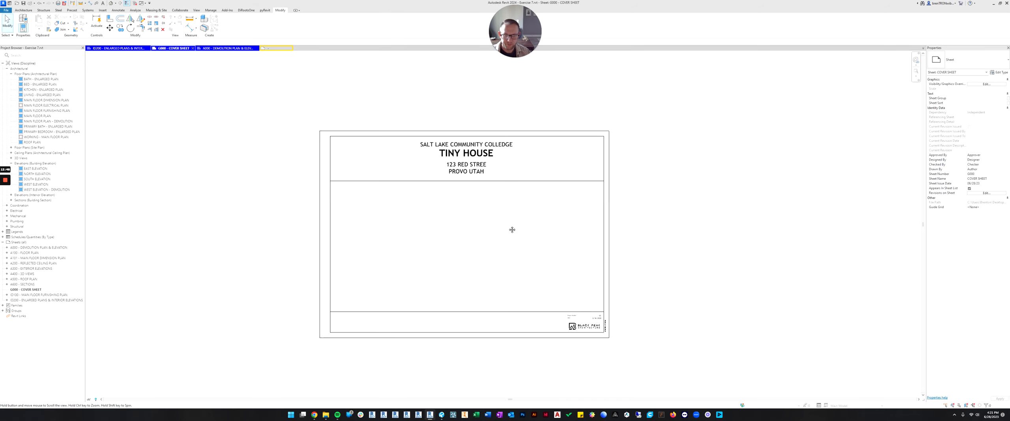
pyautogui.scroll(-1, 467, 203)
pyautogui.scroll(2, 466, 203)
pyautogui.scroll(3, 454, 218)
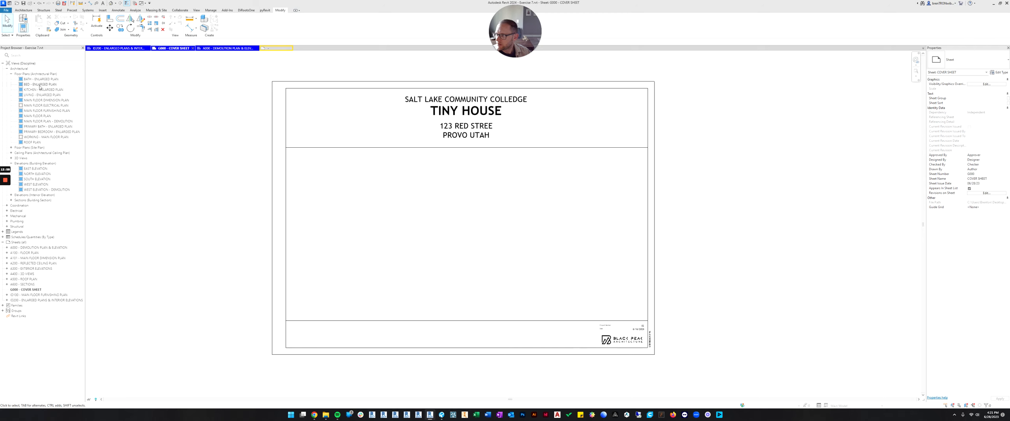
# Step: Open the WORKING - MAIN FLOOR PLAN view and frame the whole house plan
pyautogui.doubleClick(39, 138)
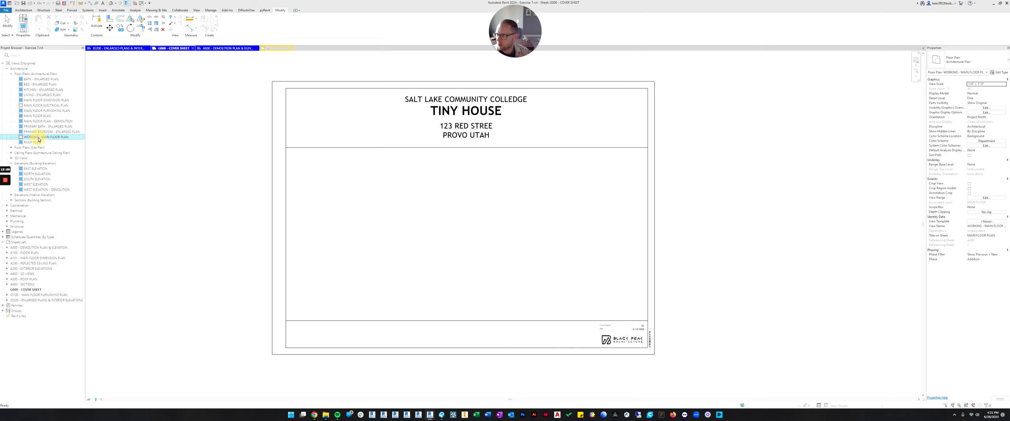
pyautogui.scroll(5, 511, 222)
pyautogui.moveTo(474, 168); pyautogui.dragTo(489, 190, button='middle')
pyautogui.scroll(-2, 489, 190)
pyautogui.moveTo(461, 141); pyautogui.dragTo(464, 168, button='middle')
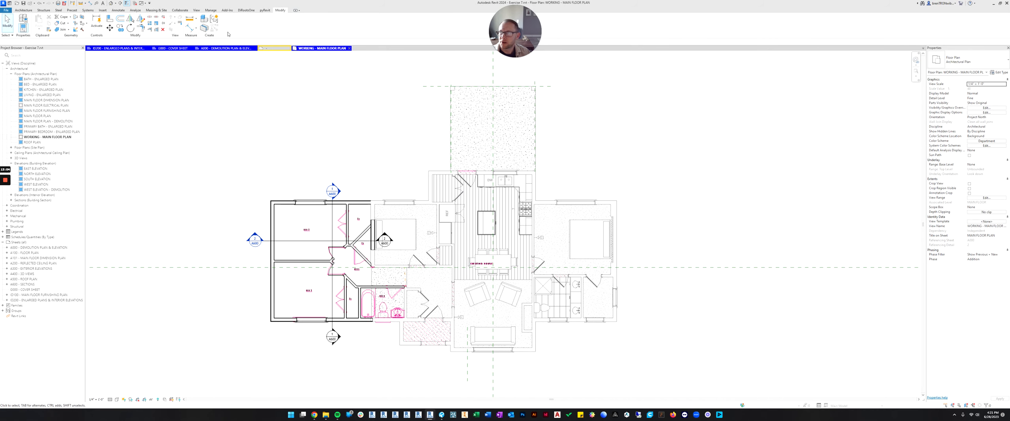
# Step: Place a camera well below the house on the plan, slightly left of it, aimed up through the house to beyond its upper side
pyautogui.click(196, 10)
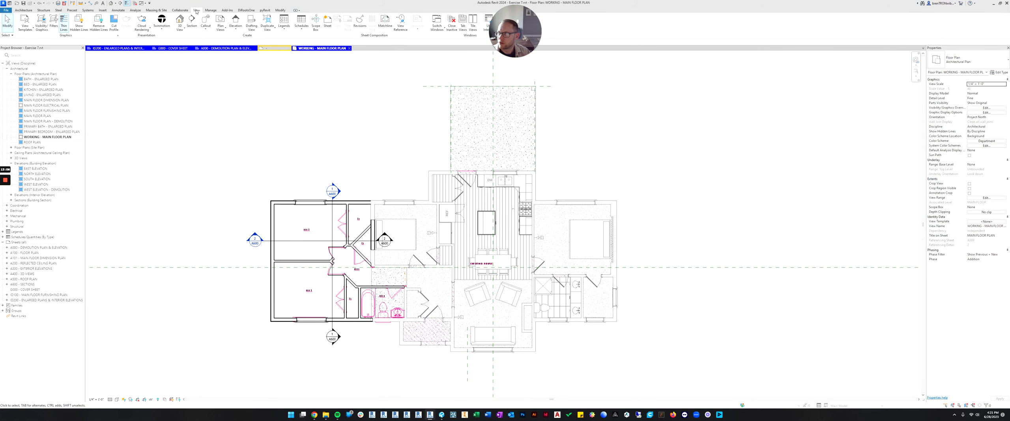
pyautogui.click(184, 30)
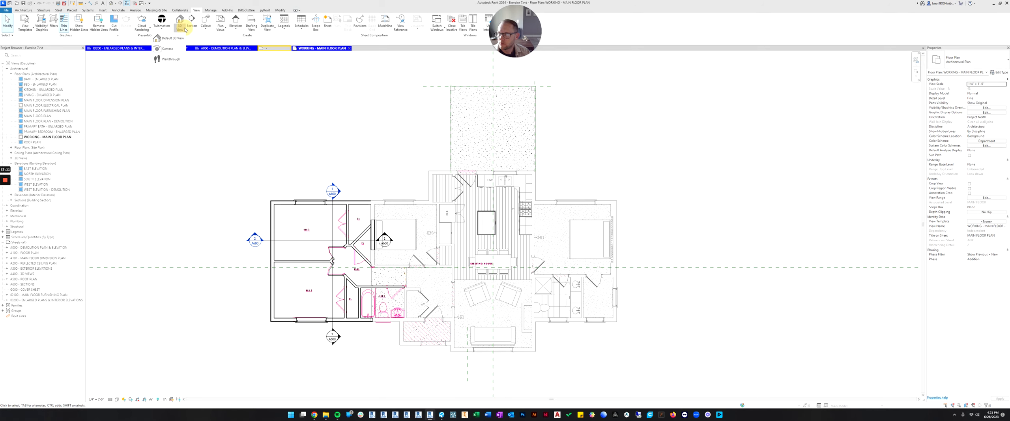
pyautogui.click(168, 49)
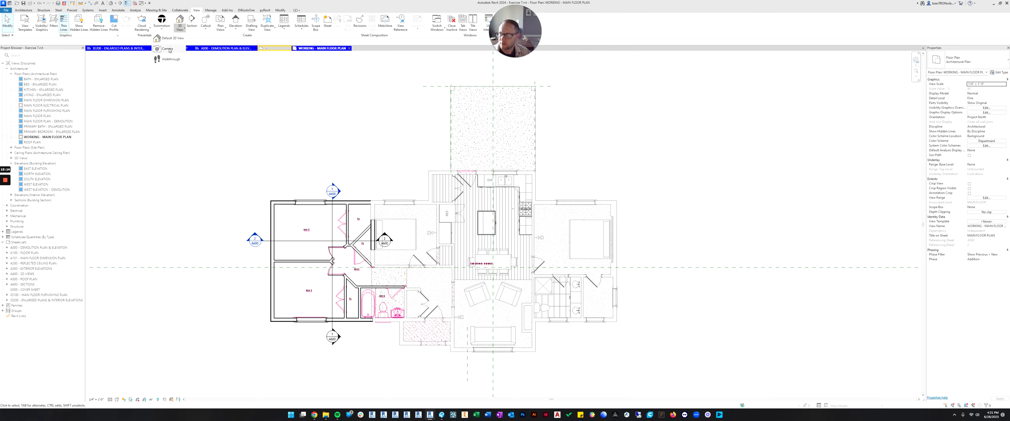
pyautogui.scroll(-2, 446, 302)
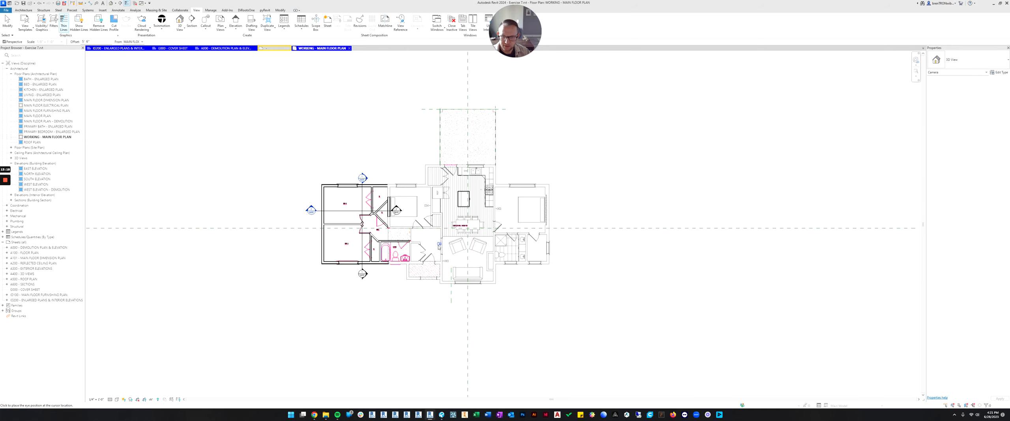
pyautogui.scroll(-1, 432, 330)
pyautogui.moveTo(432, 330); pyautogui.dragTo(418, 235, button='middle')
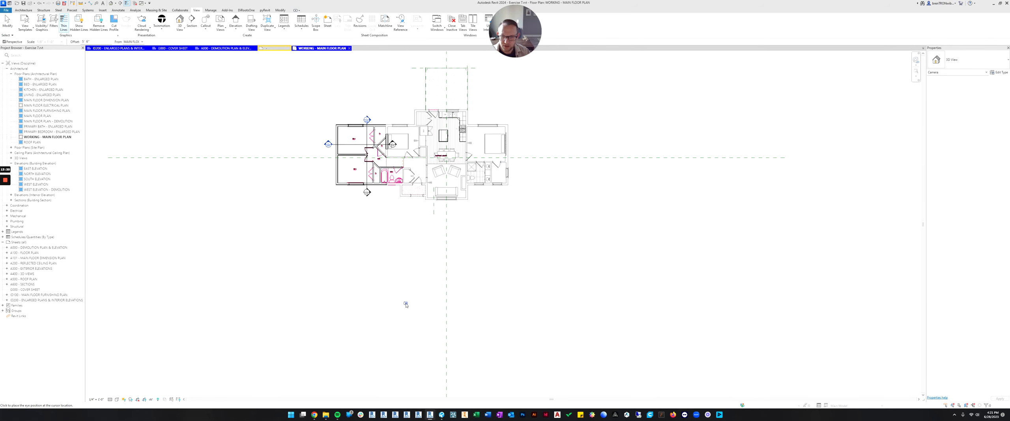
pyautogui.click(380, 381)
pyautogui.click(449, 64)
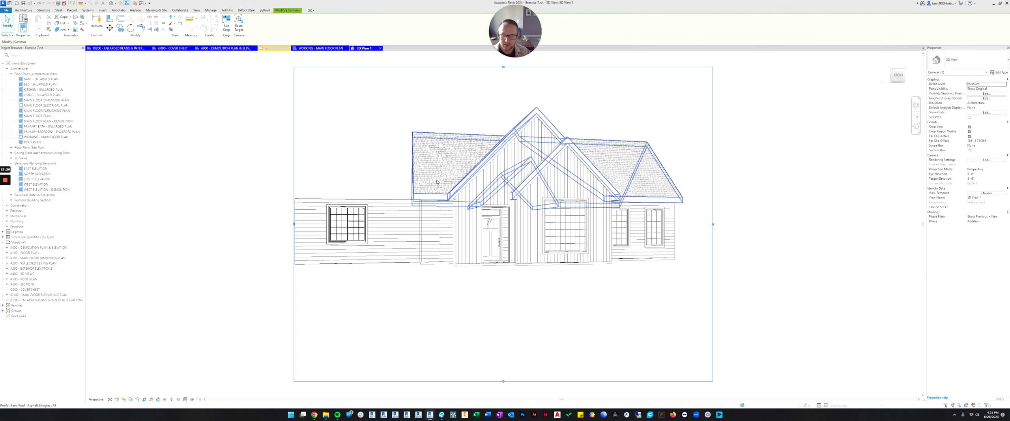
# Step: Adjust all four edges of the camera view's crop region to frame the entire house front with margin around it
pyautogui.moveTo(491, 213); pyautogui.dragTo(475, 218, button='middle')
pyautogui.moveTo(469, 152); pyautogui.dragTo(469, 165)
pyautogui.moveTo(463, 279); pyautogui.dragTo(461, 279)
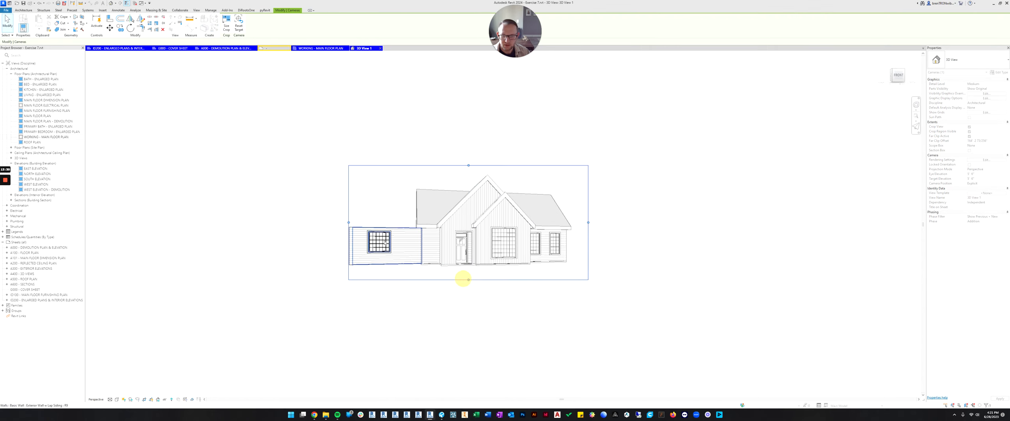
pyautogui.moveTo(349, 222); pyautogui.dragTo(332, 223)
pyautogui.moveTo(589, 223); pyautogui.dragTo(578, 222)
pyautogui.moveTo(331, 222); pyautogui.dragTo(338, 223)
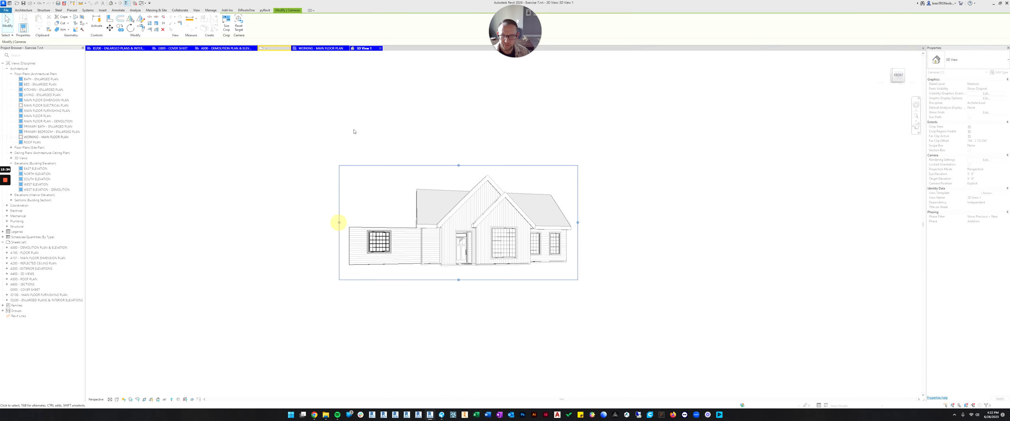
pyautogui.click(352, 128)
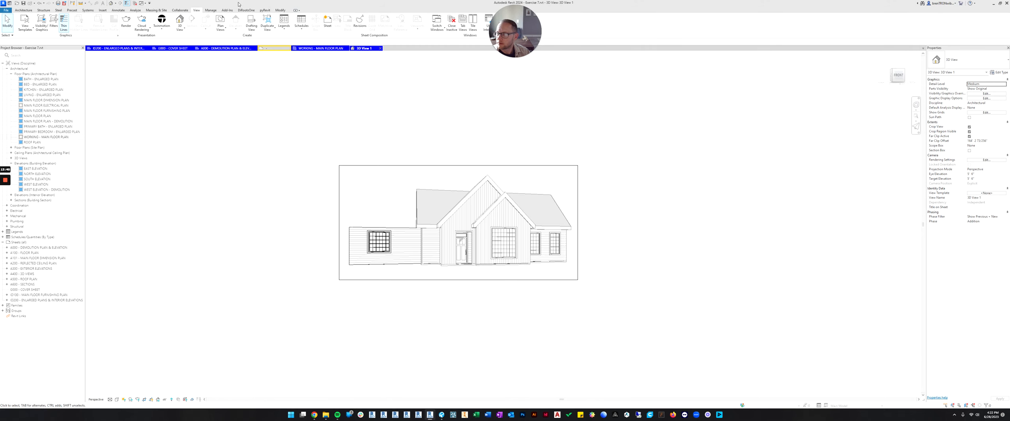
pyautogui.moveTo(238, 4); pyautogui.dragTo(1009, 1)
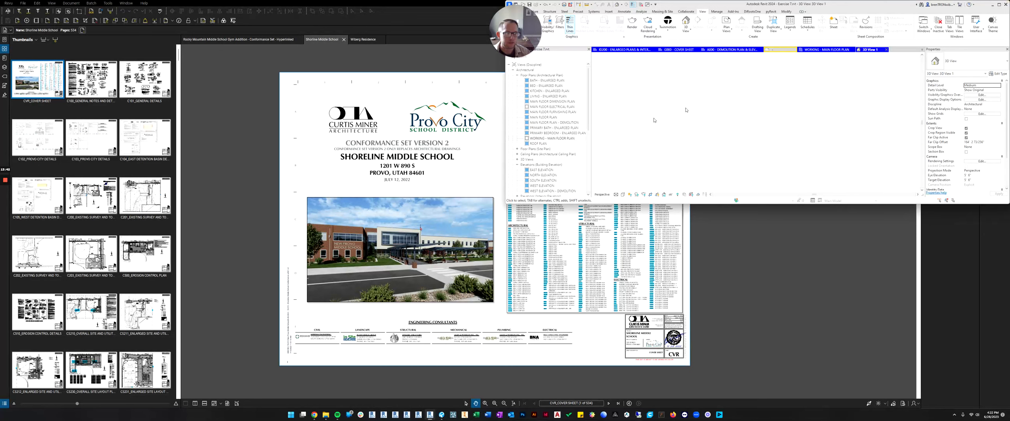
pyautogui.moveTo(505, 109); pyautogui.dragTo(9, 143)
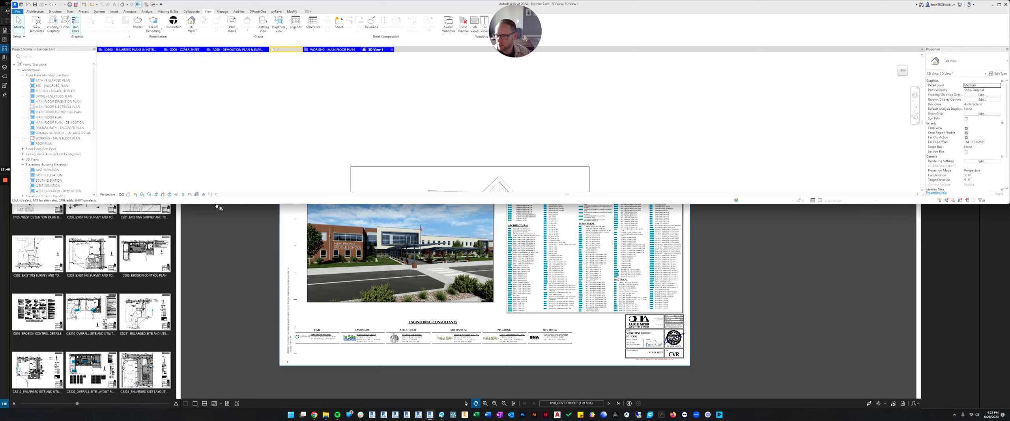
pyautogui.doubleClick(231, 203)
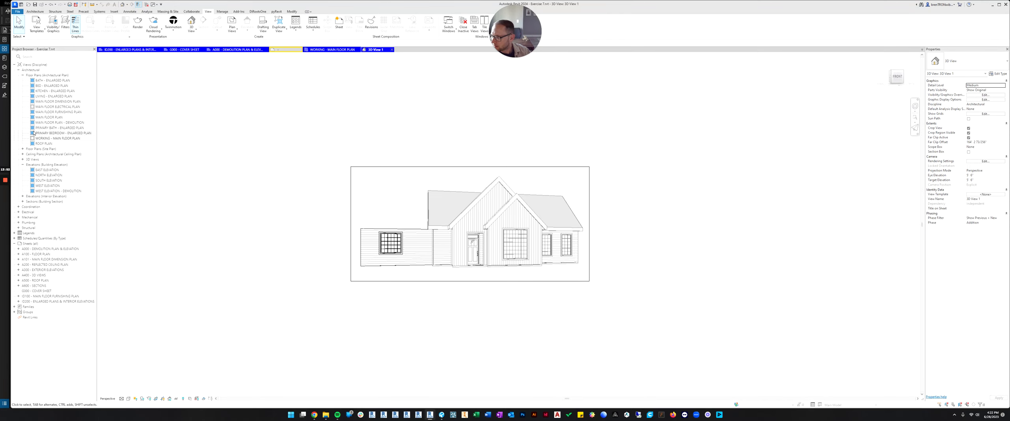
# Step: Rename the new 3D camera view to COVER IMAGE
pyautogui.click(23, 159)
pyautogui.click(42, 164)
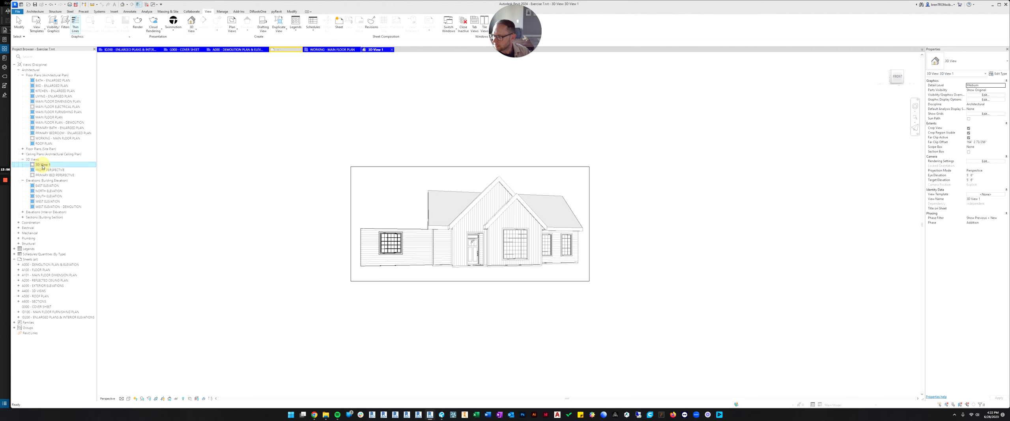
pyautogui.rightClick(45, 166)
pyautogui.click(61, 266)
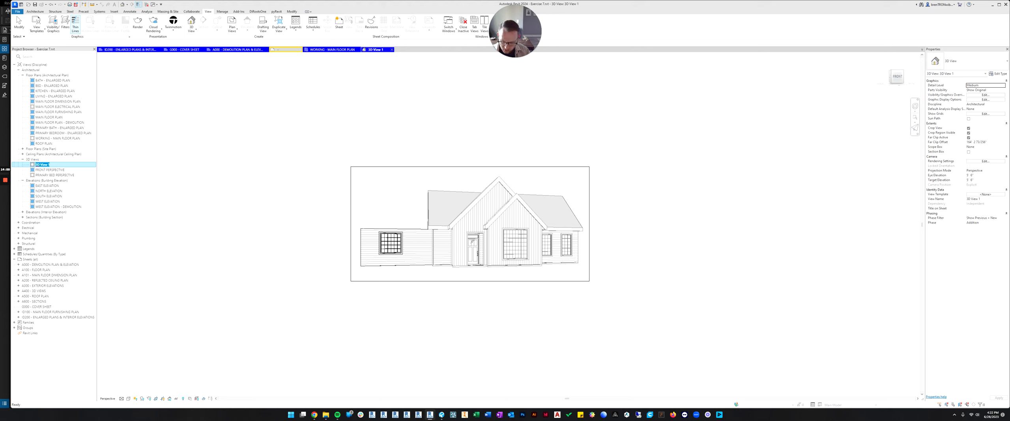
pyautogui.write('COVER IMA')
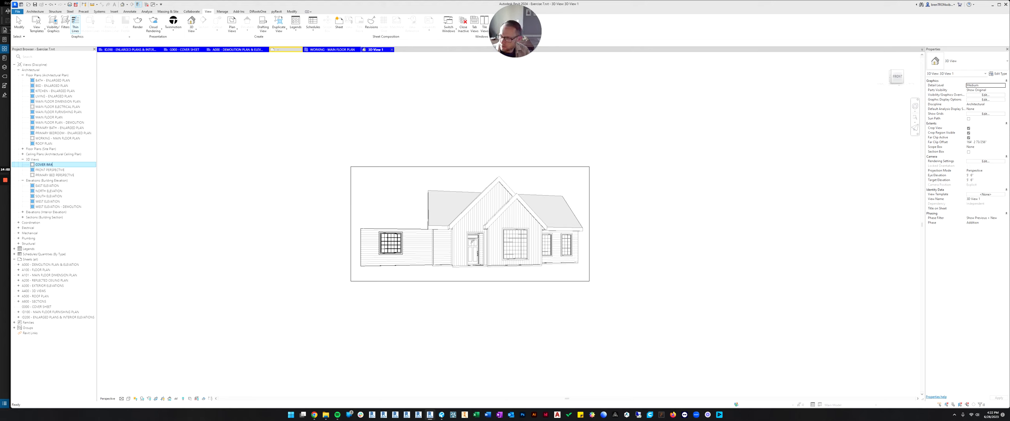
pyautogui.write('GE')
pyautogui.press('Return')
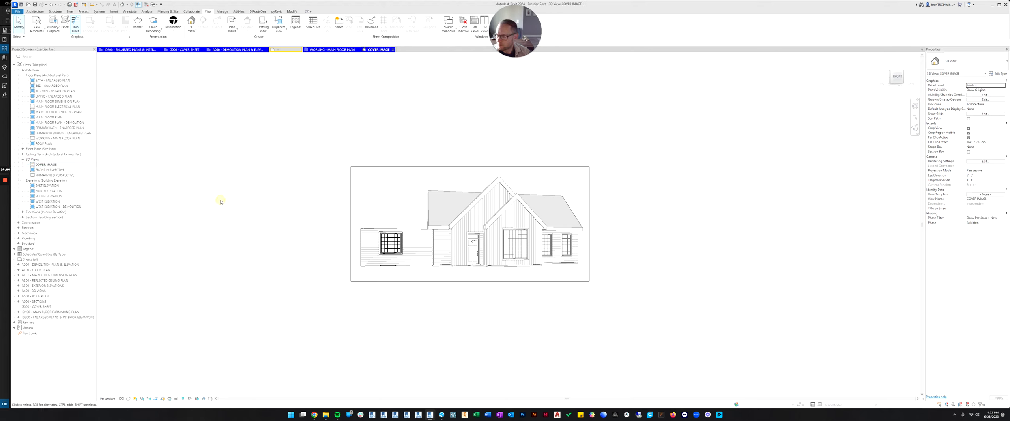
# Step: Hide the crop region boundary in the COVER IMAGE view and close the view
pyautogui.click(183, 398)
pyautogui.click(183, 399)
pyautogui.click(163, 398)
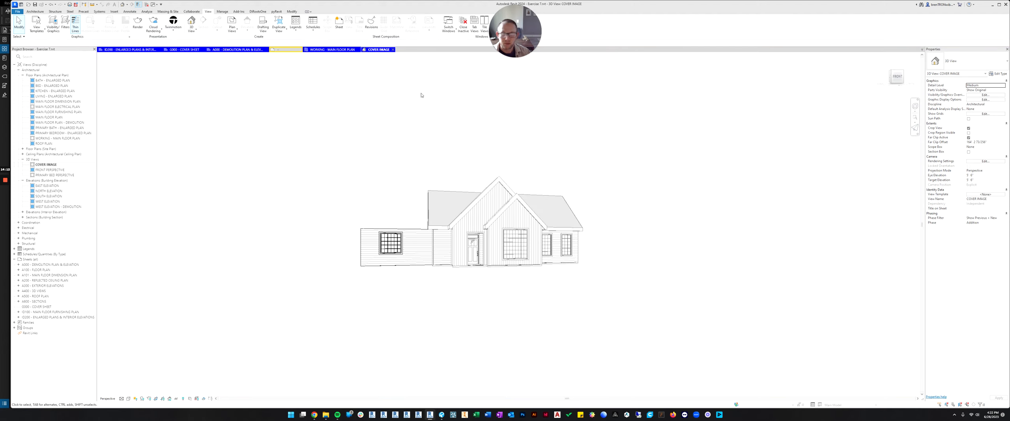
pyautogui.click(393, 49)
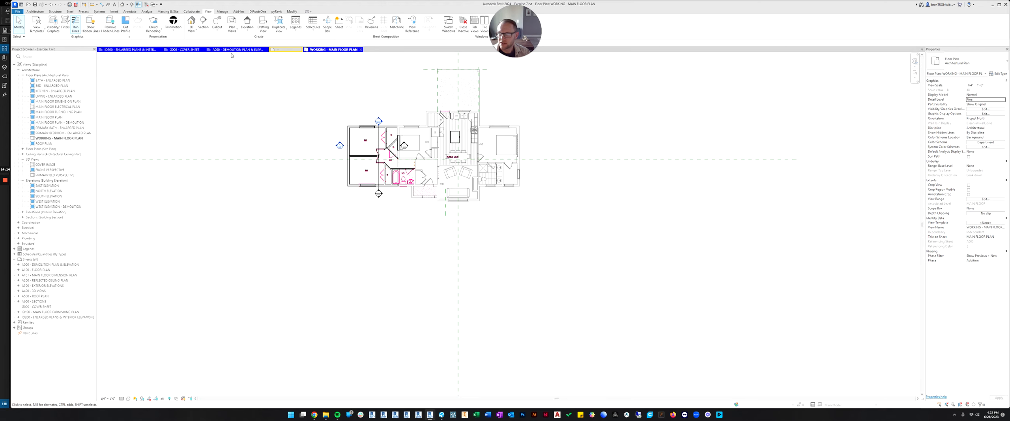
# Step: Place the COVER IMAGE view in the large middle area of the G000 cover sheet
pyautogui.click(186, 49)
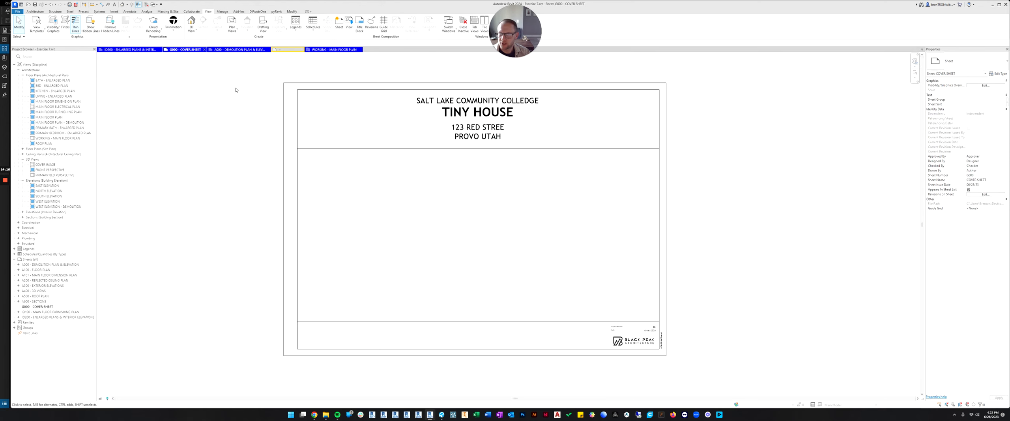
pyautogui.moveTo(42, 166); pyautogui.dragTo(442, 215)
pyautogui.click(495, 235)
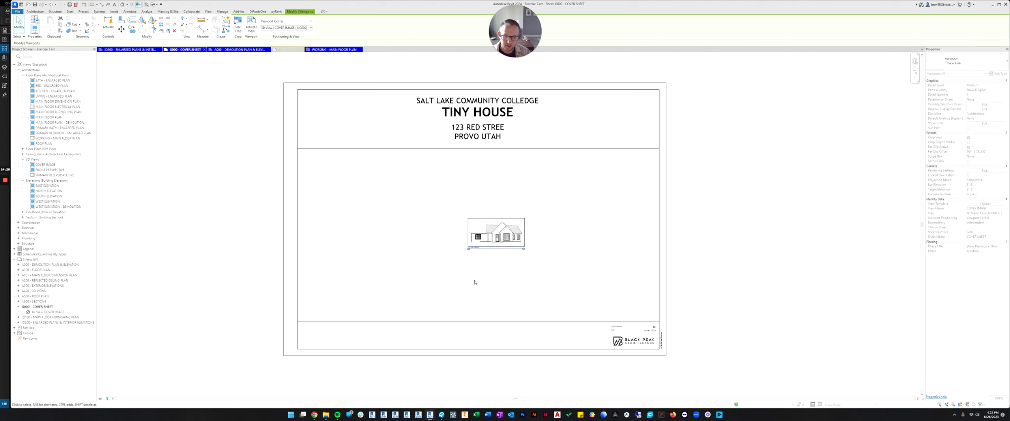
pyautogui.scroll(5, 506, 216)
pyautogui.scroll(2, 506, 215)
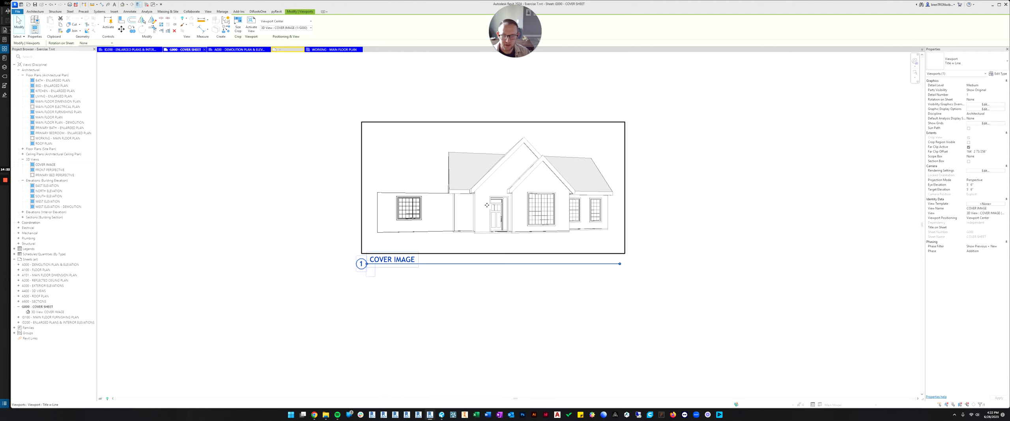
# Step: Change the COVER IMAGE viewport's type to No Title
pyautogui.scroll(-2, 488, 206)
pyautogui.moveTo(493, 183); pyautogui.dragTo(492, 183)
pyautogui.click(595, 144)
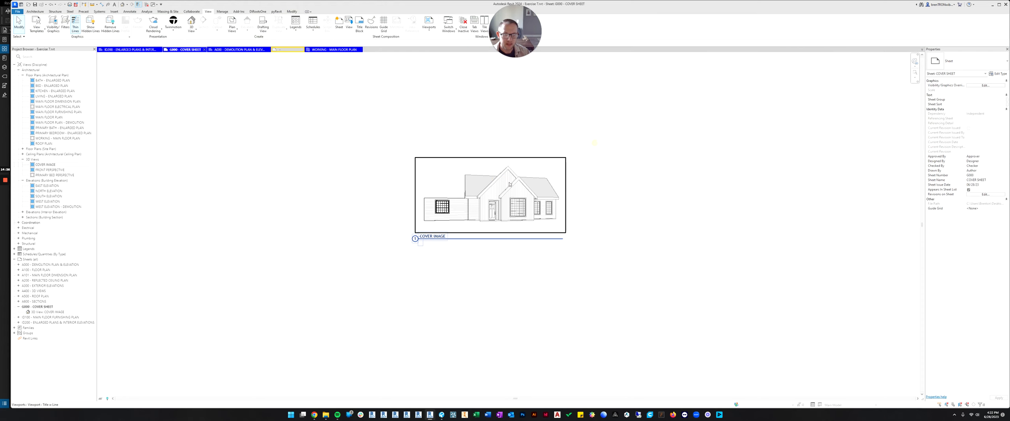
pyautogui.click(511, 177)
pyautogui.click(958, 60)
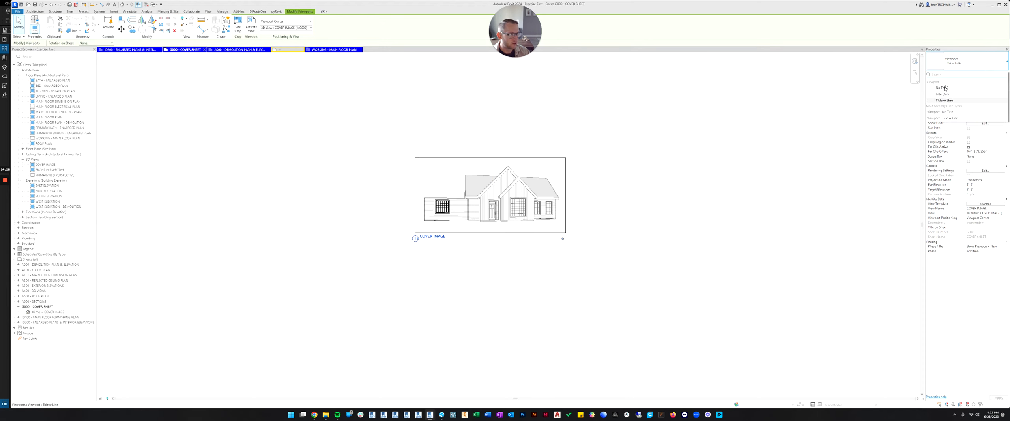
pyautogui.click(941, 88)
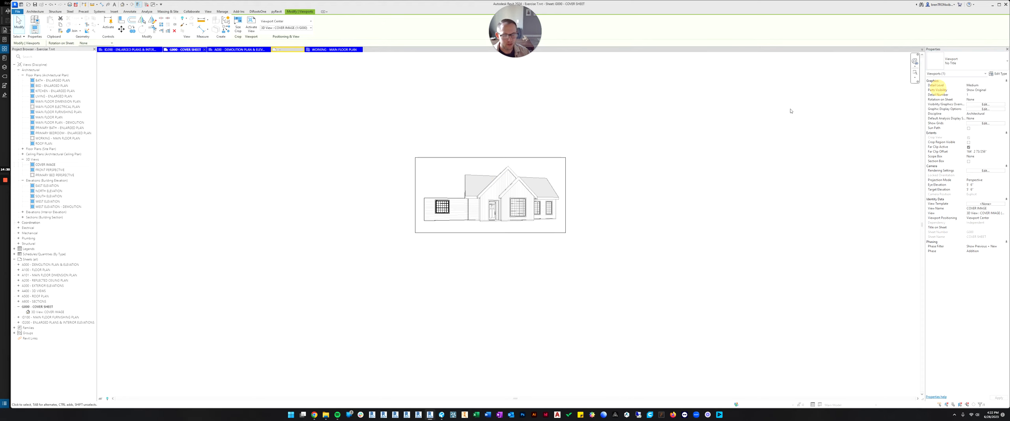
pyautogui.click(587, 163)
# Step: Move the COVER IMAGE viewport so it sits centred under the project title text in the middle area
pyautogui.scroll(-4, 587, 163)
pyautogui.moveTo(595, 166); pyautogui.dragTo(504, 208, button='middle')
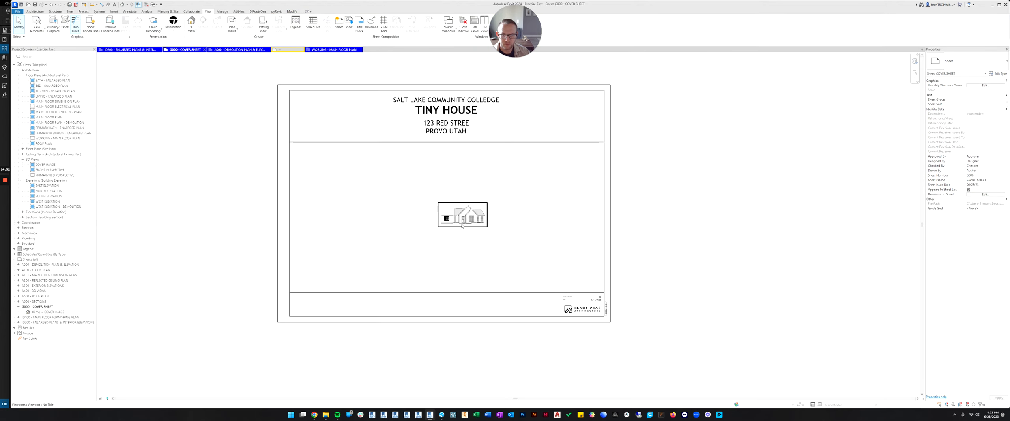
pyautogui.click(434, 221)
pyautogui.scroll(3, 458, 224)
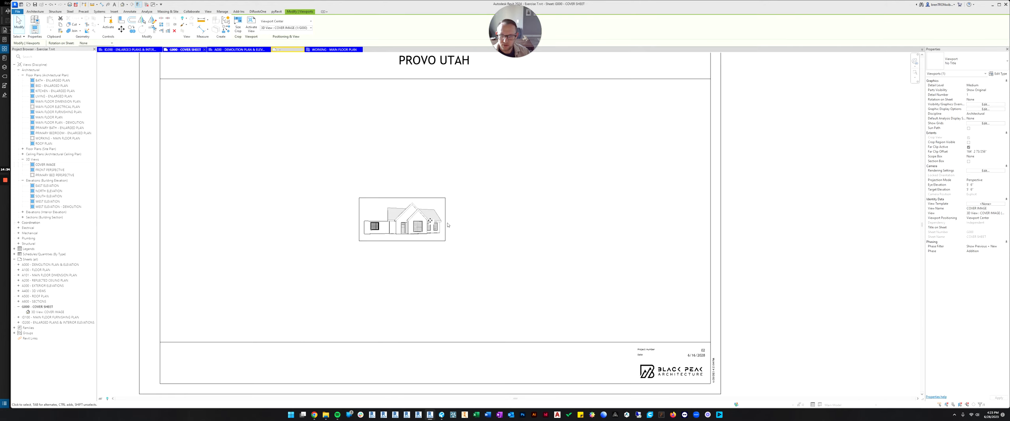
pyautogui.moveTo(410, 220); pyautogui.dragTo(443, 229)
pyautogui.scroll(-3, 443, 229)
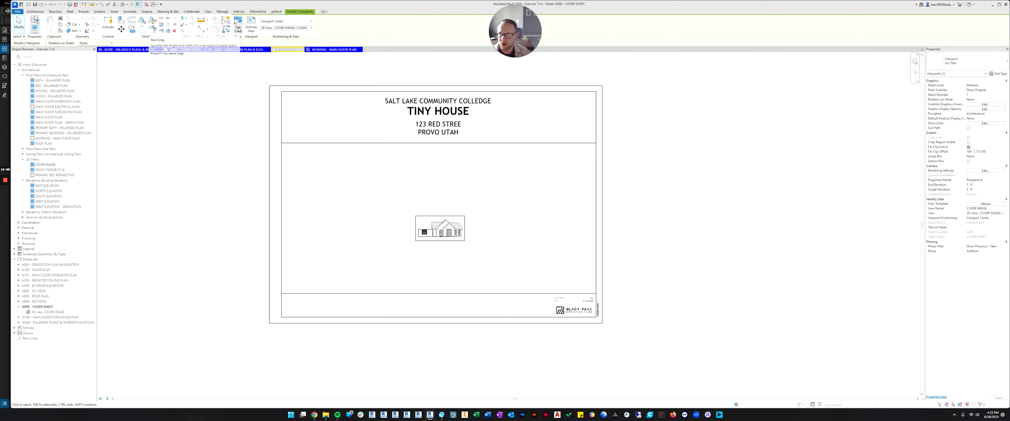
# Step: Check the crop region size settings of the COVER IMAGE viewport and close them without changes
pyautogui.click(238, 30)
pyautogui.moveTo(668, 167); pyautogui.dragTo(679, 165)
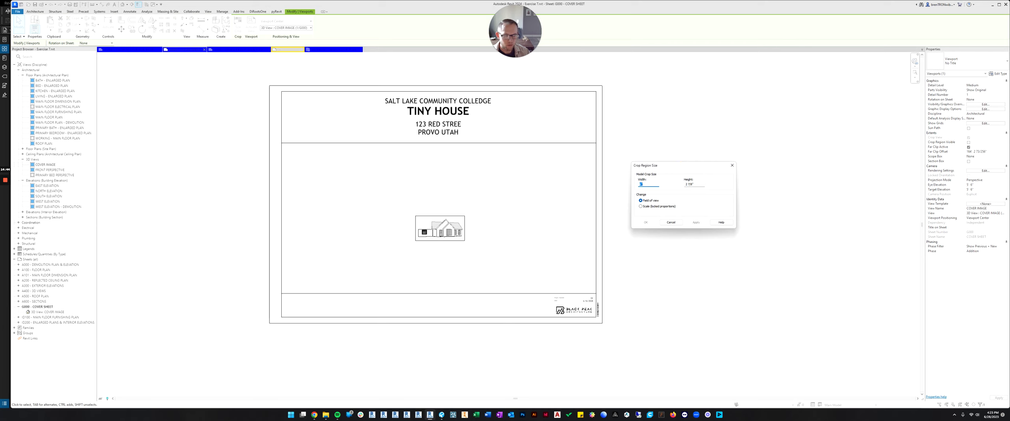
pyautogui.click(733, 164)
pyautogui.click(339, 162)
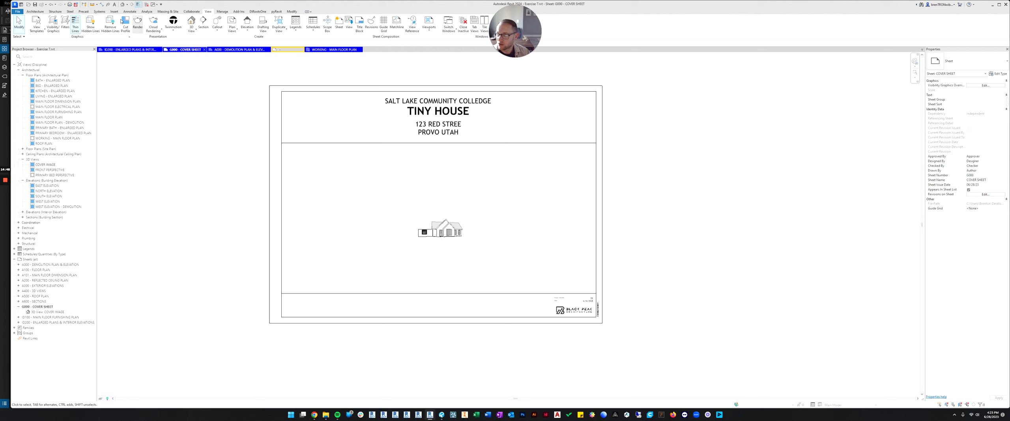
# Step: Measure the width of the sheet's middle area along its upper line, from the left border to the right border
pyautogui.click(221, 12)
pyautogui.click(292, 12)
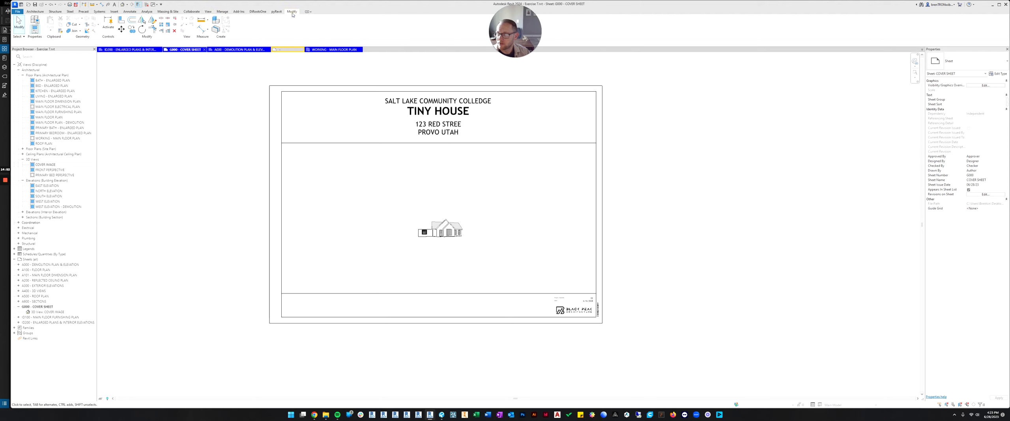
pyautogui.click(201, 21)
pyautogui.click(282, 143)
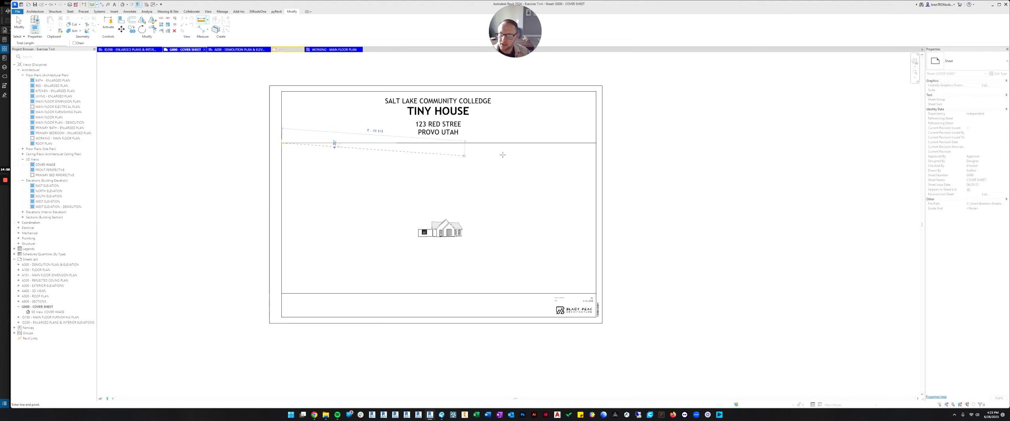
pyautogui.click(596, 143)
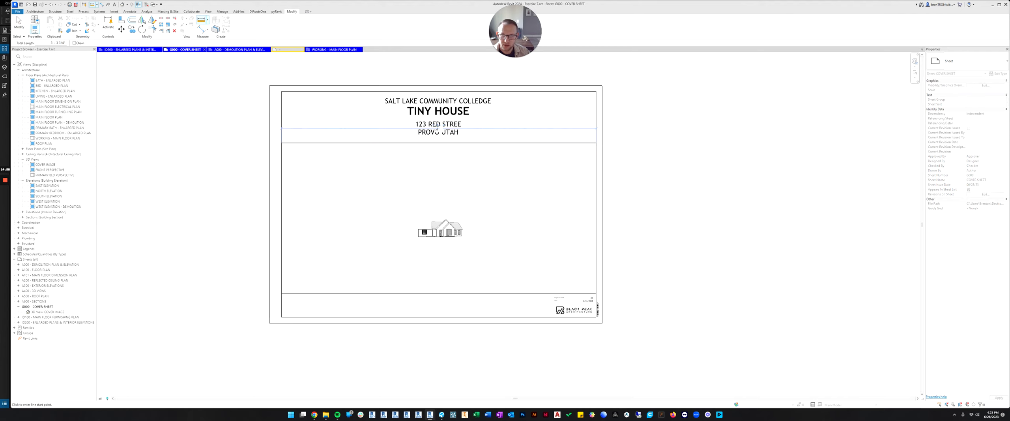
pyautogui.scroll(8, 432, 128)
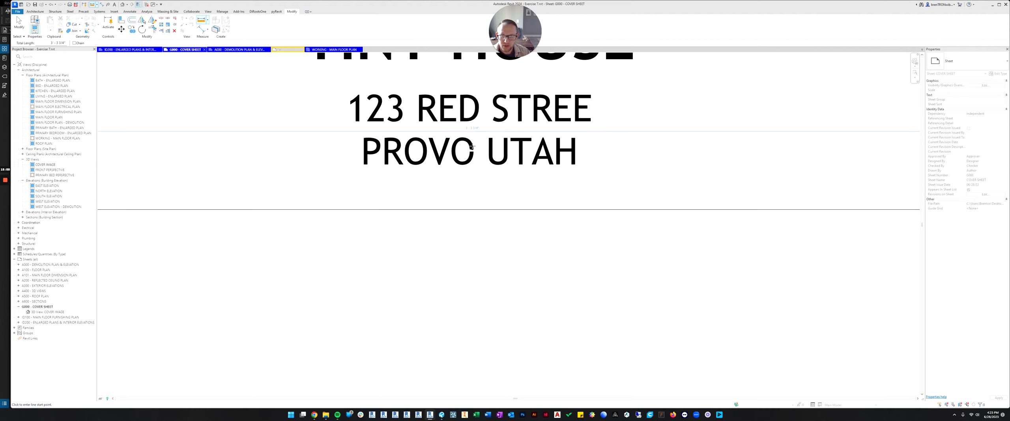
# Step: Resize the COVER IMAGE viewport's crop region to 39 inches wide with Scale (locked proportions)
pyautogui.scroll(-8, 472, 146)
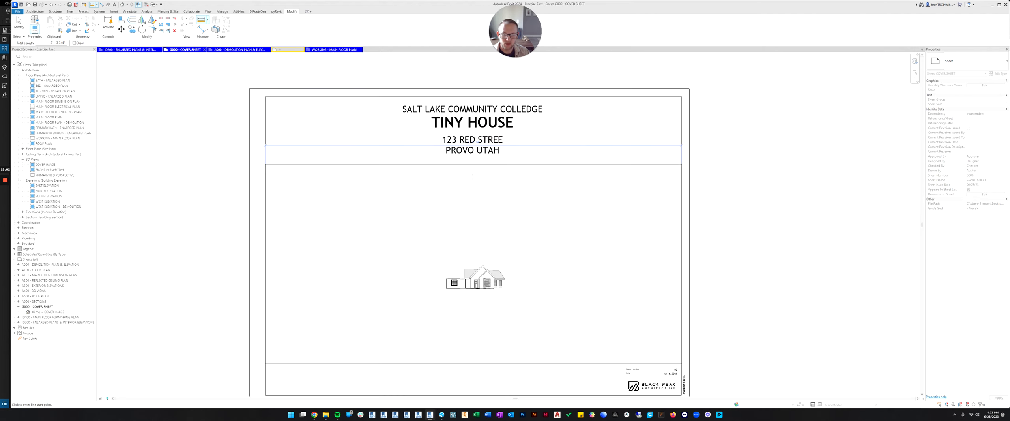
pyautogui.press('Escape')
pyautogui.click(475, 281)
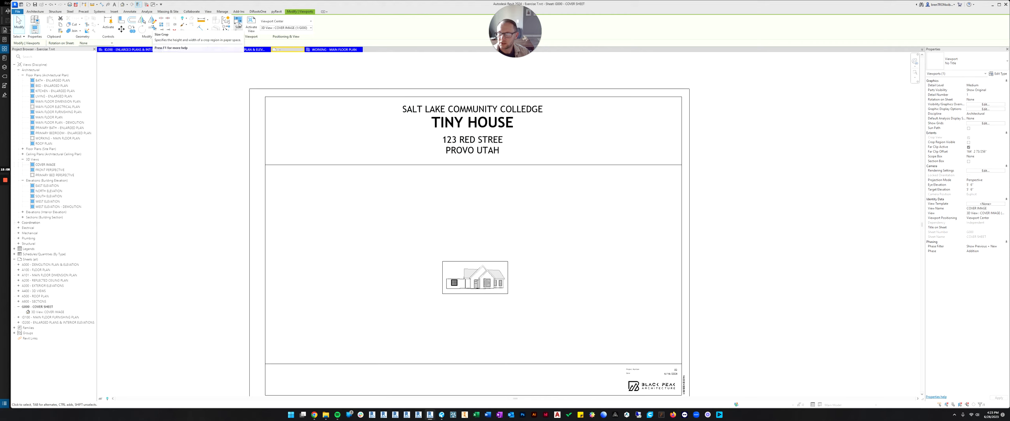
pyautogui.click(238, 25)
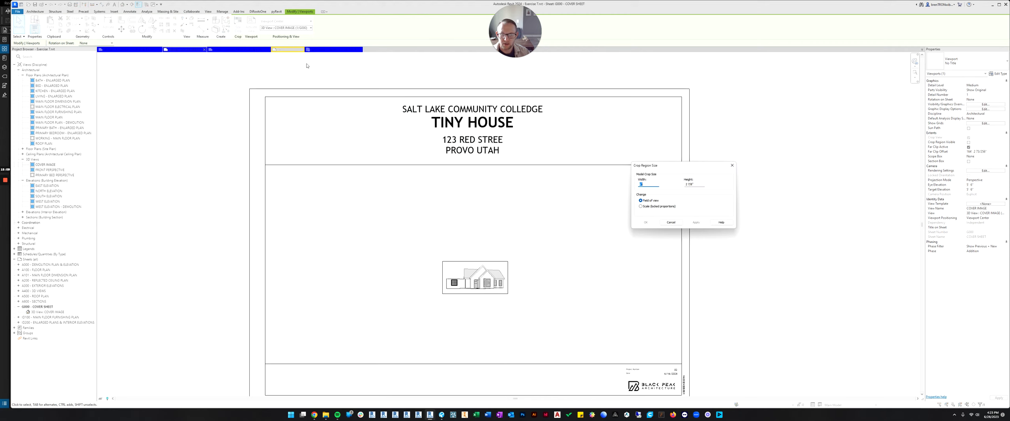
pyautogui.click(641, 206)
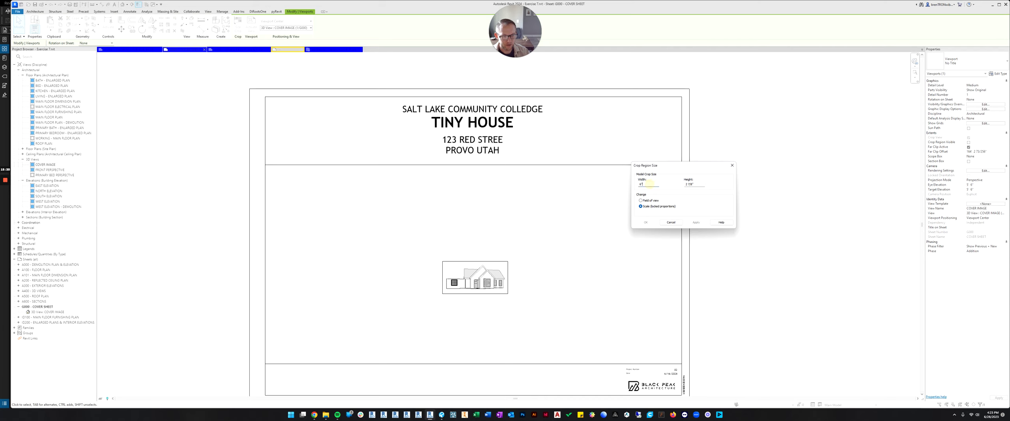
pyautogui.doubleClick(637, 186)
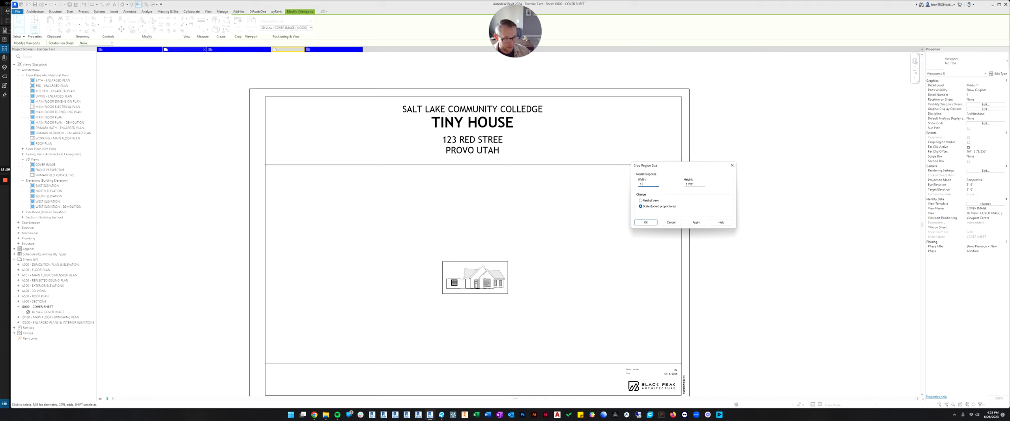
pyautogui.press('BackSpace')
pyautogui.press('BackSpace')
pyautogui.write('3')
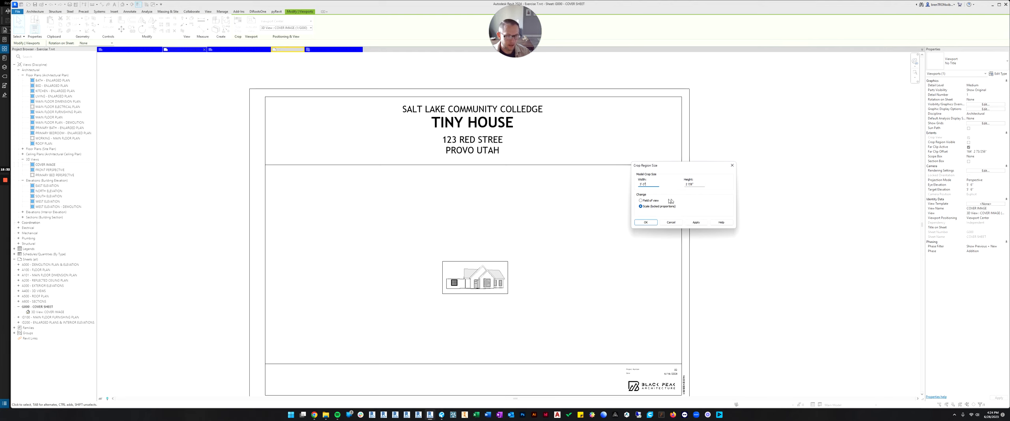
pyautogui.click(696, 222)
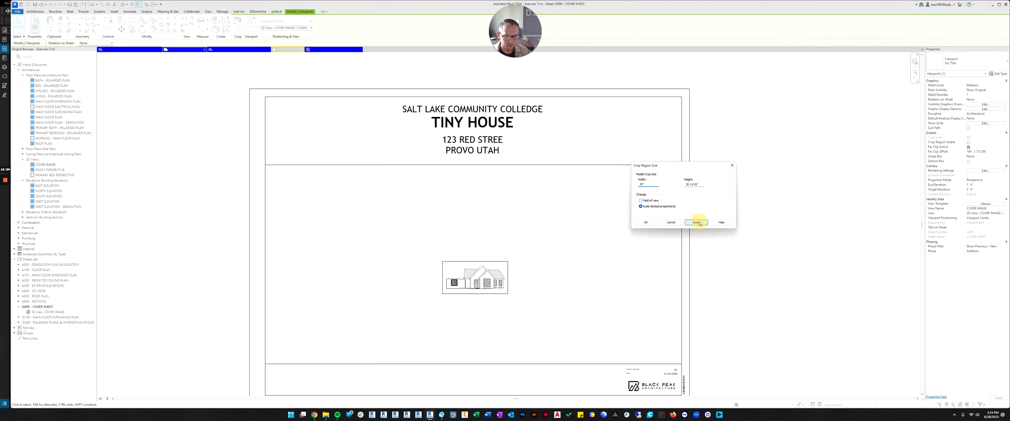
pyautogui.click(646, 222)
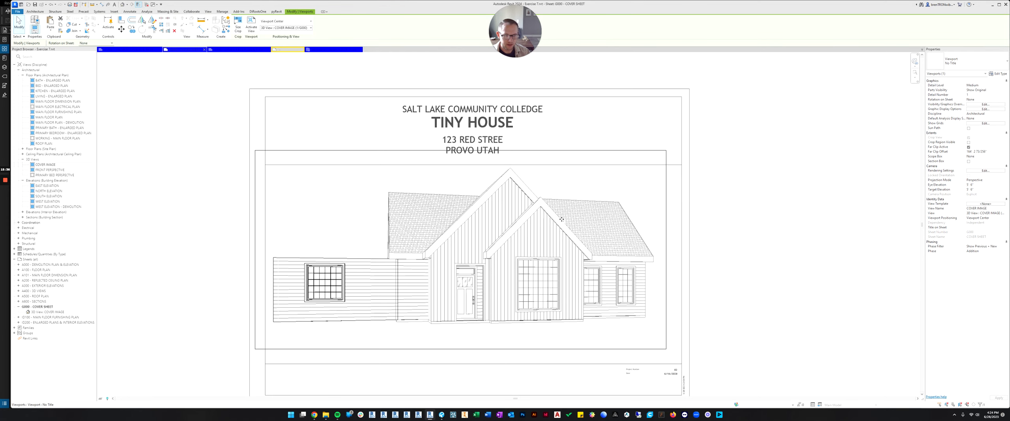
# Step: Move the enlarged COVER IMAGE viewport so it sits centred in the middle area between the title text and the lower title block strip
pyautogui.moveTo(535, 226)
pyautogui.mouseDown()
pyautogui.moveTo(556, 238)
pyautogui.moveTo(547, 238)
pyautogui.mouseUp()
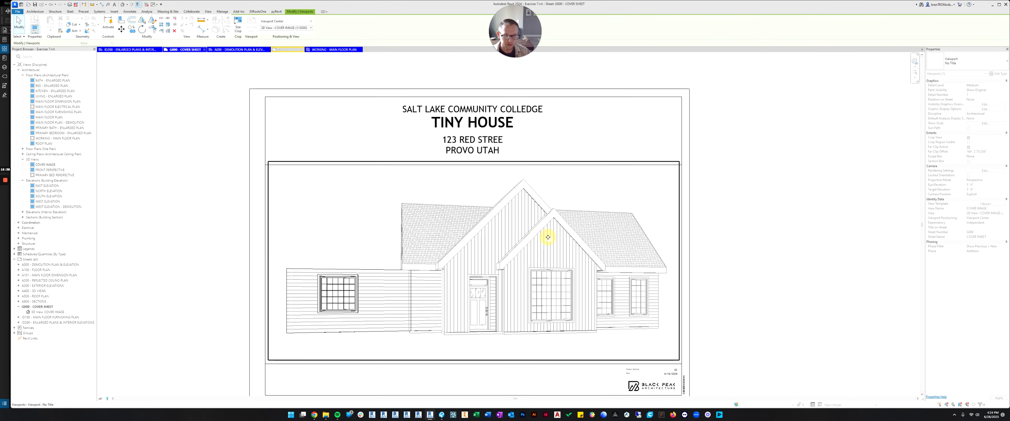
pyautogui.scroll(-2, 546, 228)
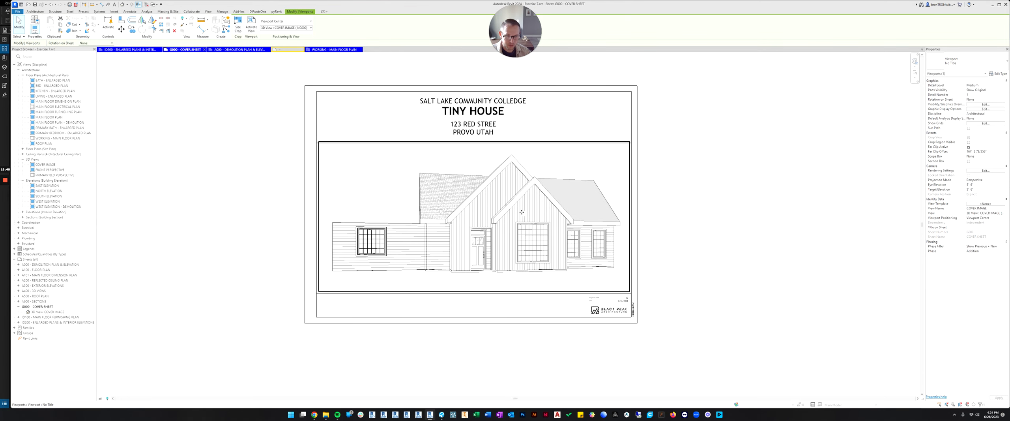
pyautogui.press('Down')
pyautogui.press('Left')
pyautogui.press('Down')
pyautogui.press('Down')
pyautogui.click(683, 222)
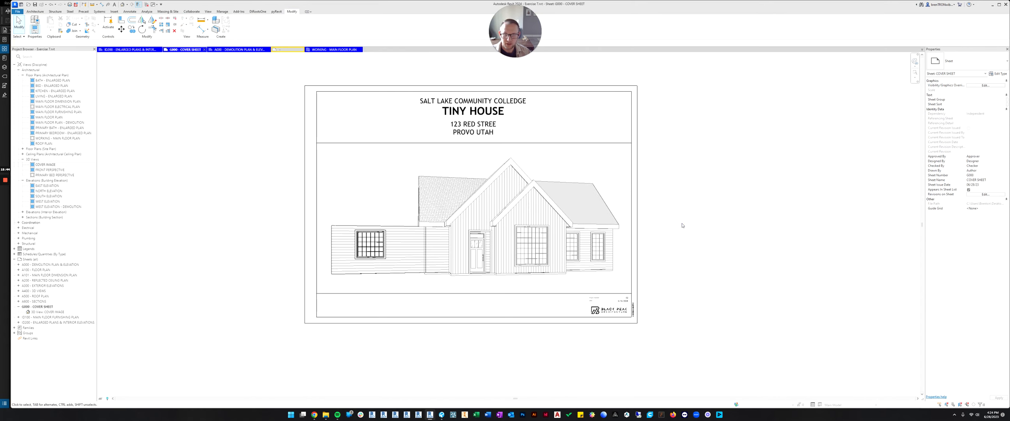
# Step: Activate the COVER IMAGE view on the sheet and change its visual style from line work to a shaded display
pyautogui.scroll(-1, 618, 220)
pyautogui.scroll(3, 494, 199)
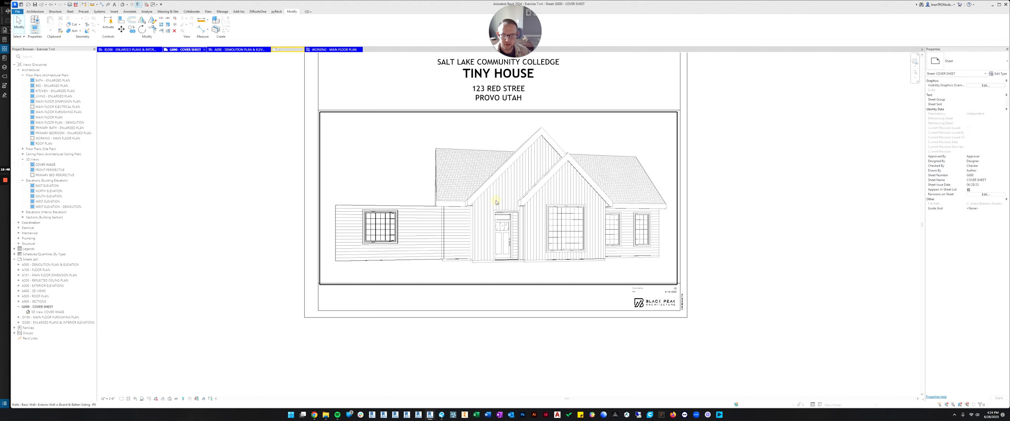
pyautogui.doubleClick(496, 202)
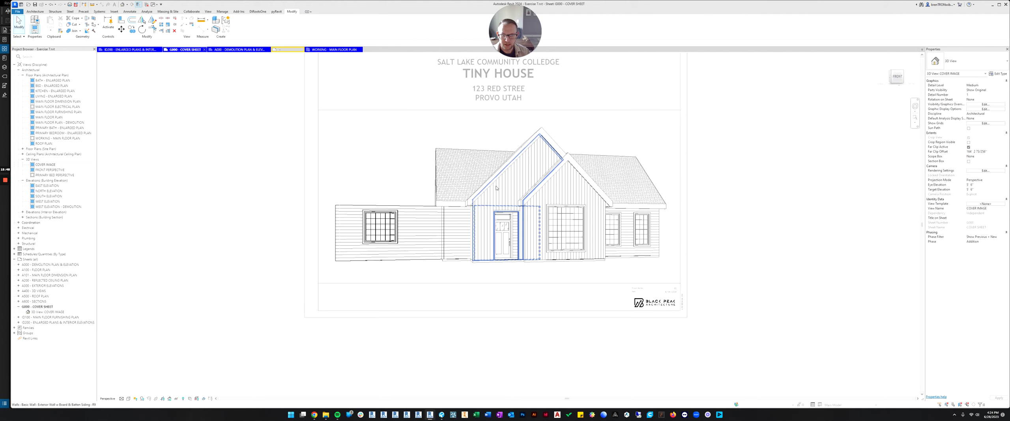
pyautogui.click(125, 400)
pyautogui.click(139, 382)
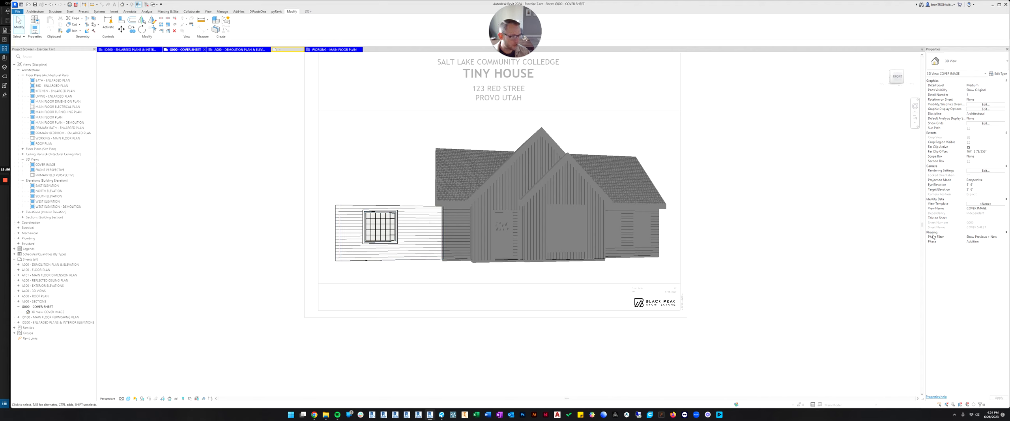
# Step: Set the COVER IMAGE view's phase filter to Show Complete and deactivate the view
pyautogui.click(1003, 238)
pyautogui.click(1004, 237)
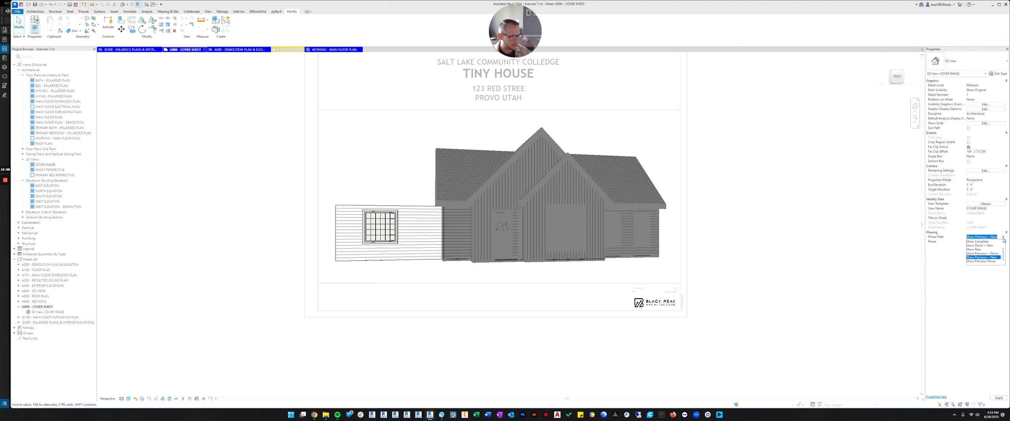
pyautogui.scroll(1, 984, 253)
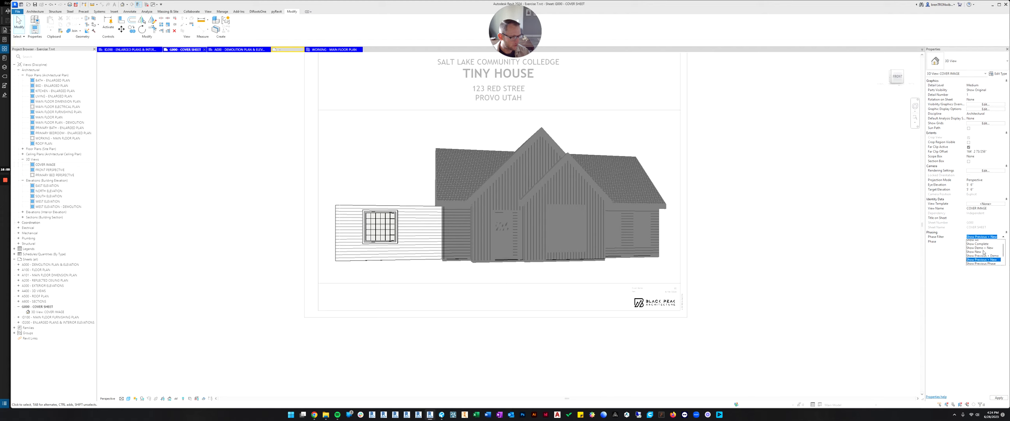
pyautogui.click(977, 249)
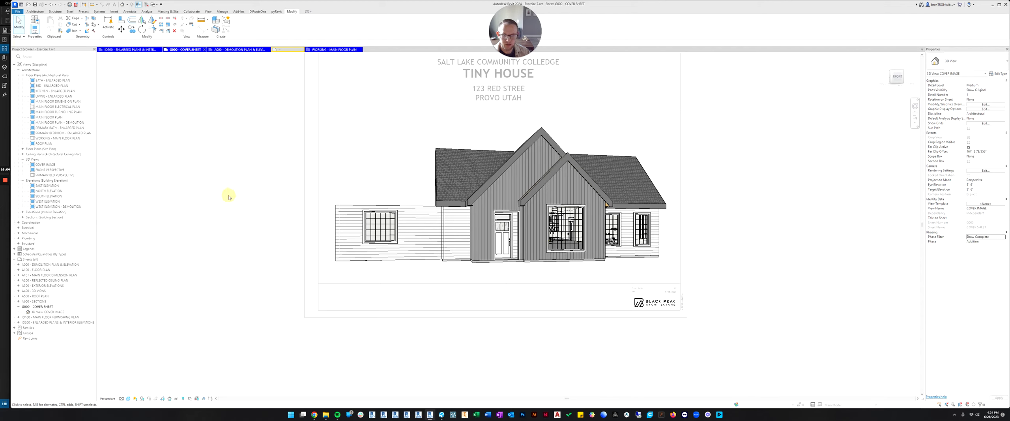
pyautogui.doubleClick(217, 206)
# Step: Examine the cover sheet layout, checking the title text, the shaded cover image, and the project number, date and logo
pyautogui.scroll(1, 458, 218)
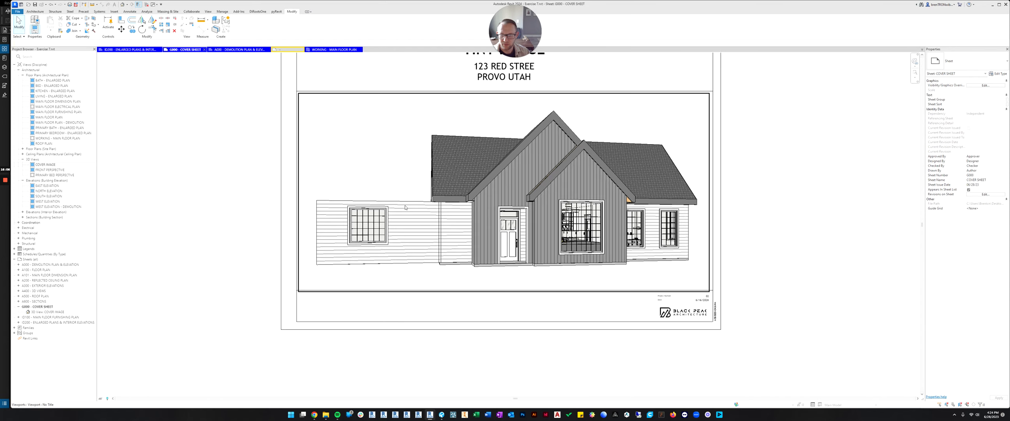
pyautogui.scroll(-2, 391, 264)
pyautogui.moveTo(604, 197); pyautogui.dragTo(621, 197, button='middle')
pyautogui.scroll(1, 628, 196)
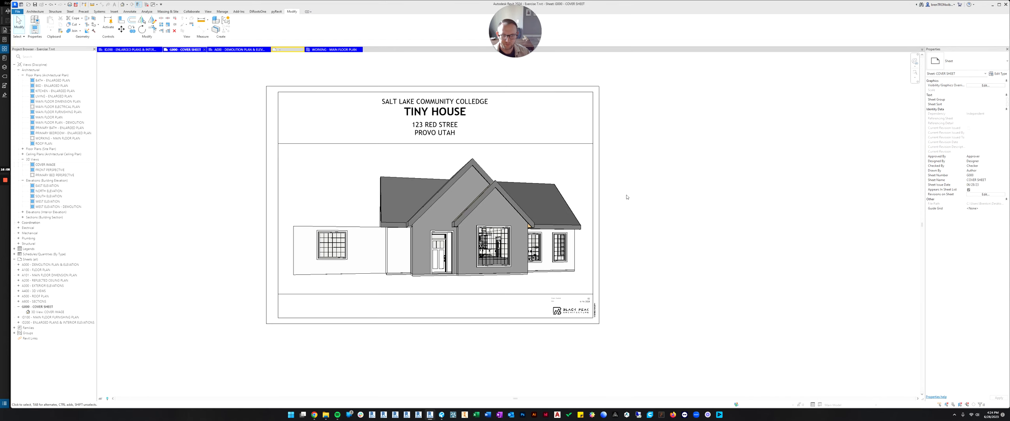
pyautogui.moveTo(666, 271); pyautogui.dragTo(662, 253, button='middle')
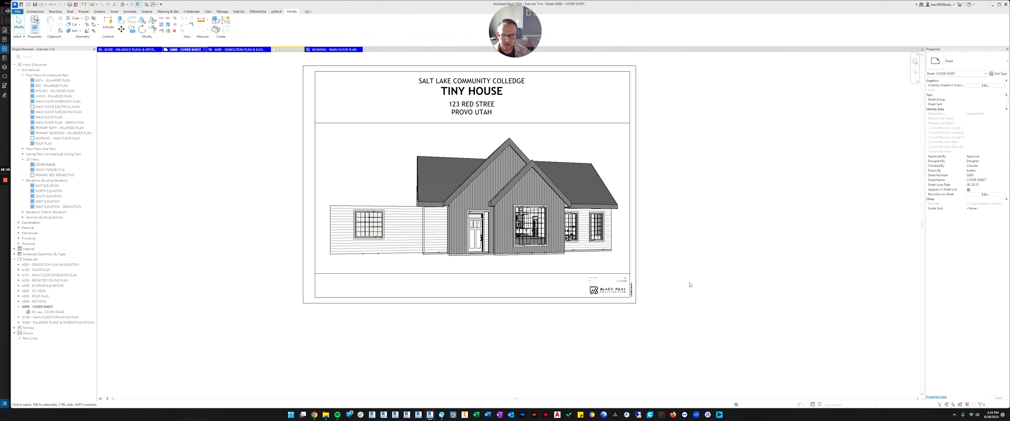
pyautogui.scroll(5, 459, 229)
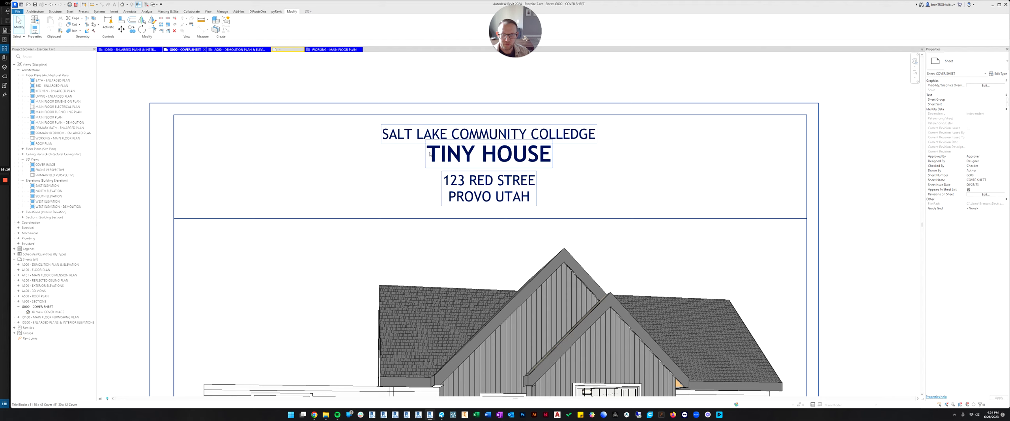
pyautogui.scroll(-4, 517, 163)
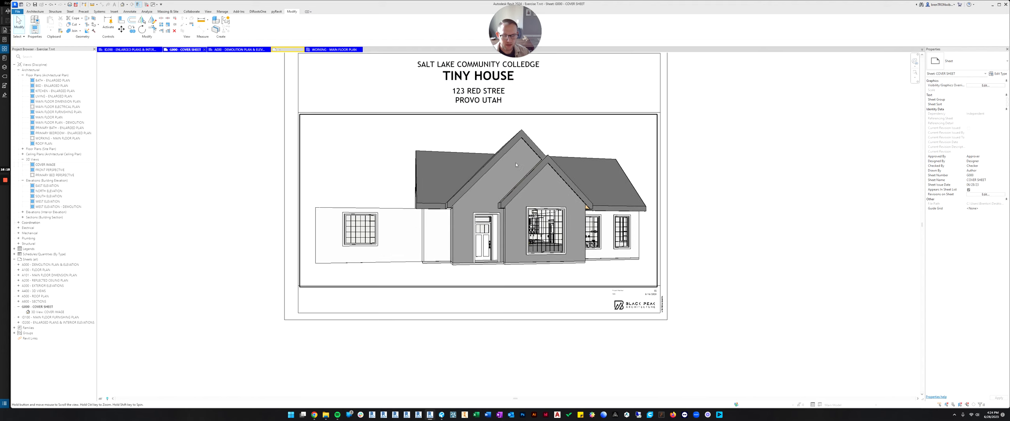
pyautogui.scroll(5, 515, 237)
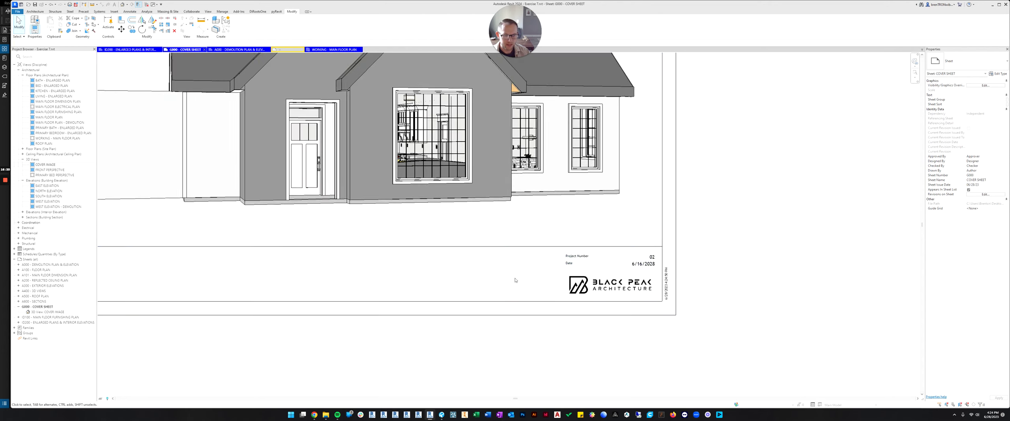
pyautogui.scroll(-5, 515, 280)
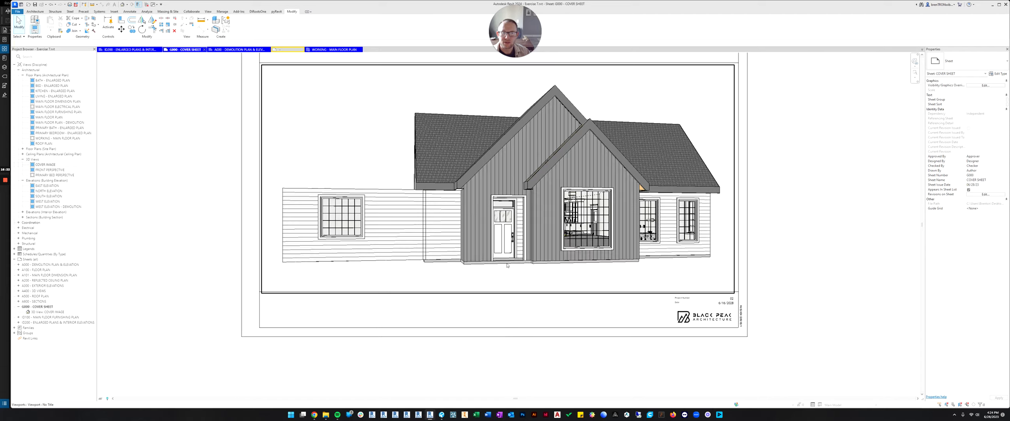
pyautogui.scroll(-5, 436, 209)
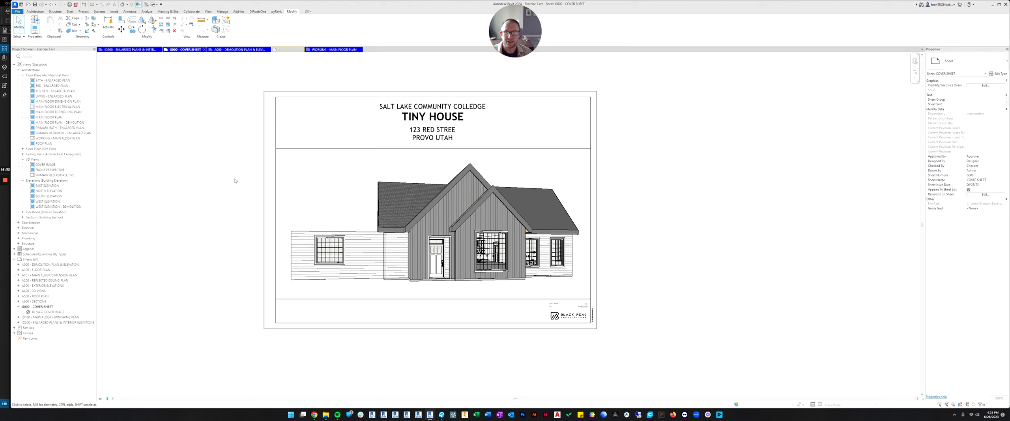
pyautogui.click(209, 12)
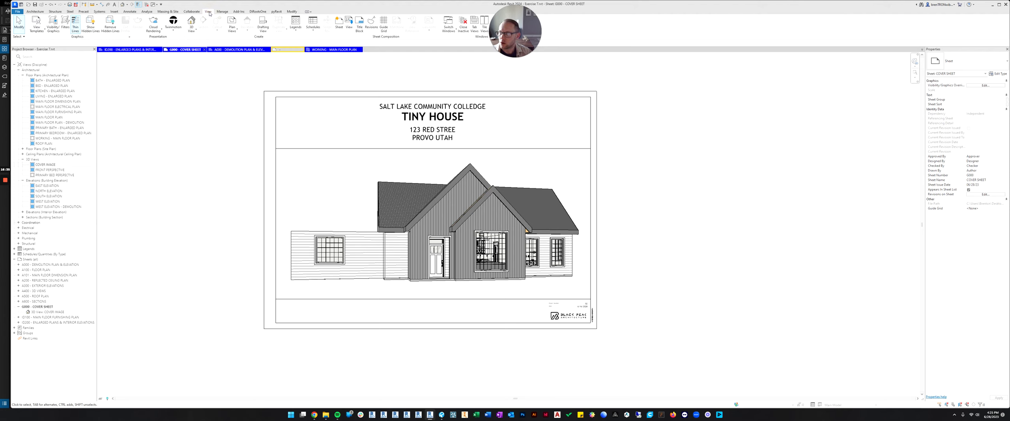
pyautogui.click(297, 31)
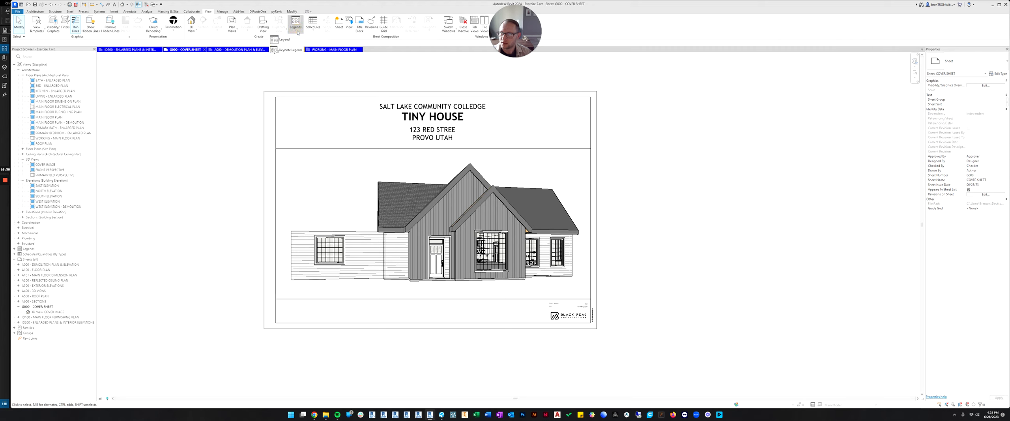
pyautogui.click(291, 39)
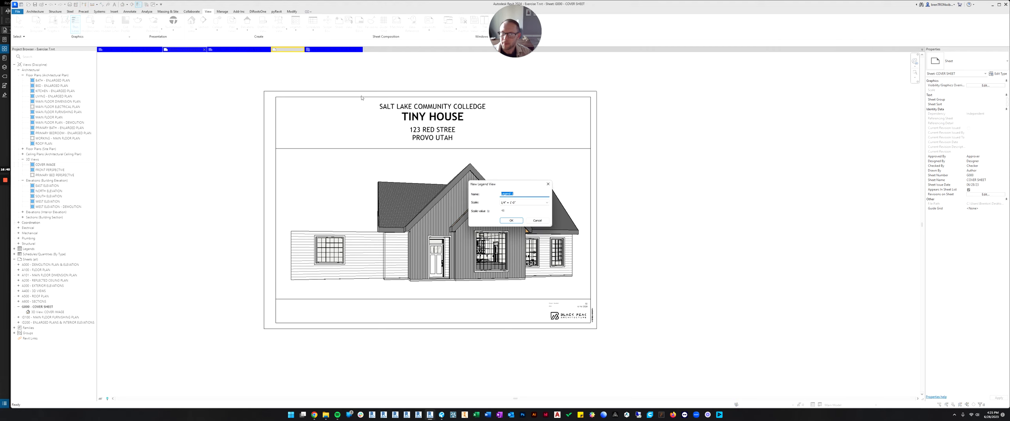
pyautogui.click(537, 220)
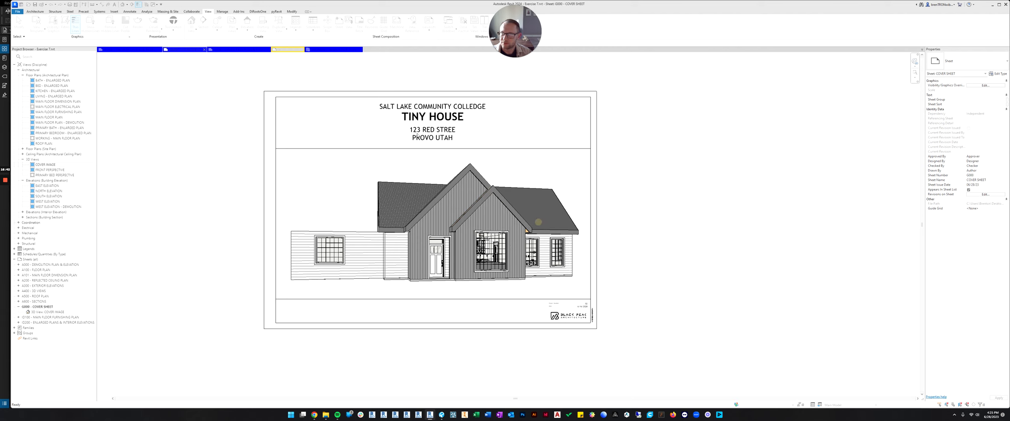
# Step: Start a new Sheet List and schedule the Sheet Number and Sheet Name fields, with Sheet Number first
pyautogui.click(315, 32)
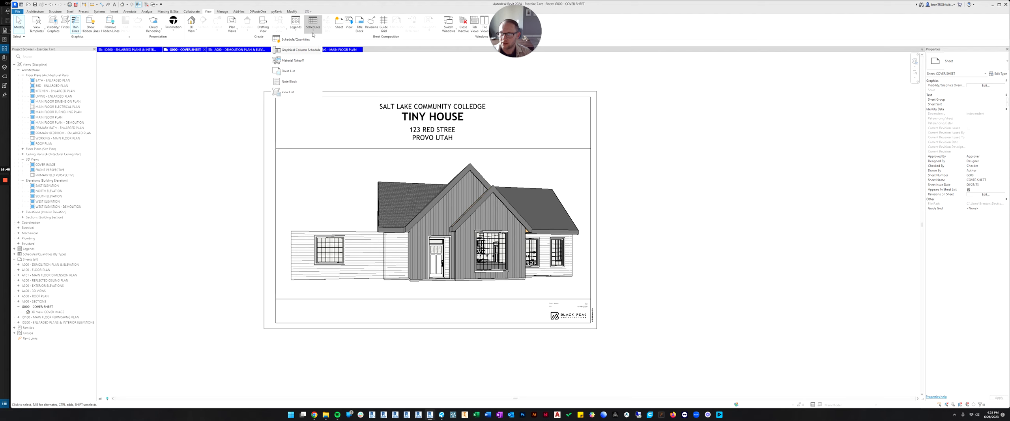
pyautogui.click(287, 73)
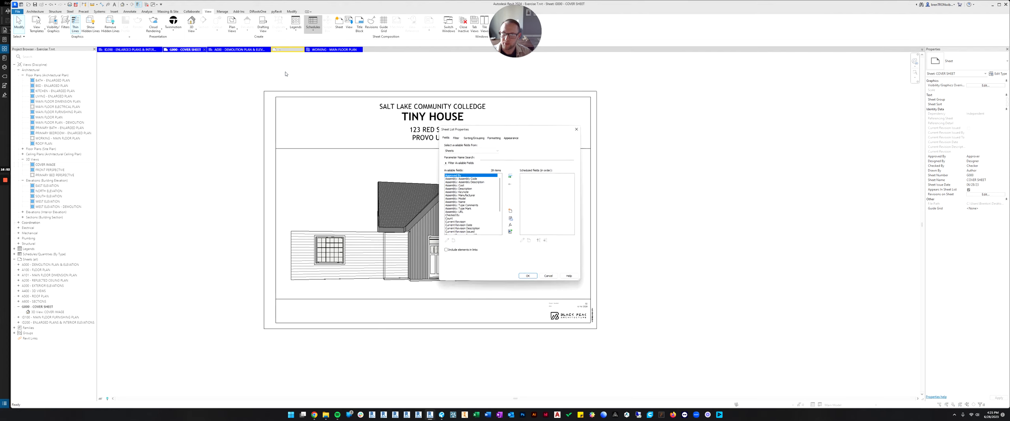
pyautogui.moveTo(528, 128)
pyautogui.mouseDown()
pyautogui.moveTo(613, 129)
pyautogui.moveTo(527, 130)
pyautogui.mouseUp()
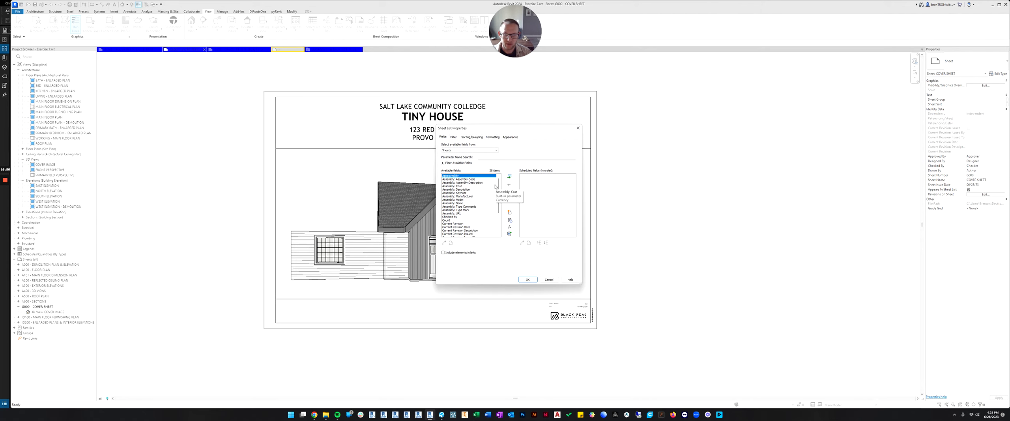
pyautogui.moveTo(499, 182); pyautogui.dragTo(499, 209)
pyautogui.click(451, 227)
pyautogui.click(510, 177)
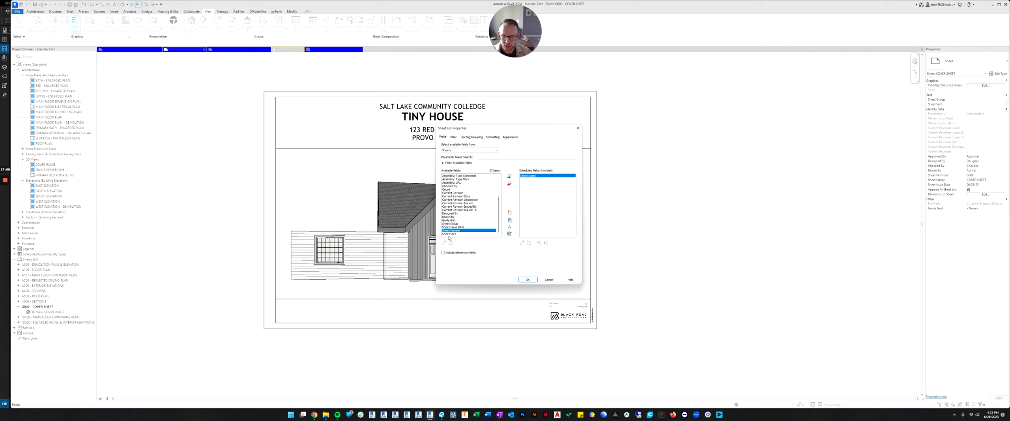
pyautogui.click(510, 177)
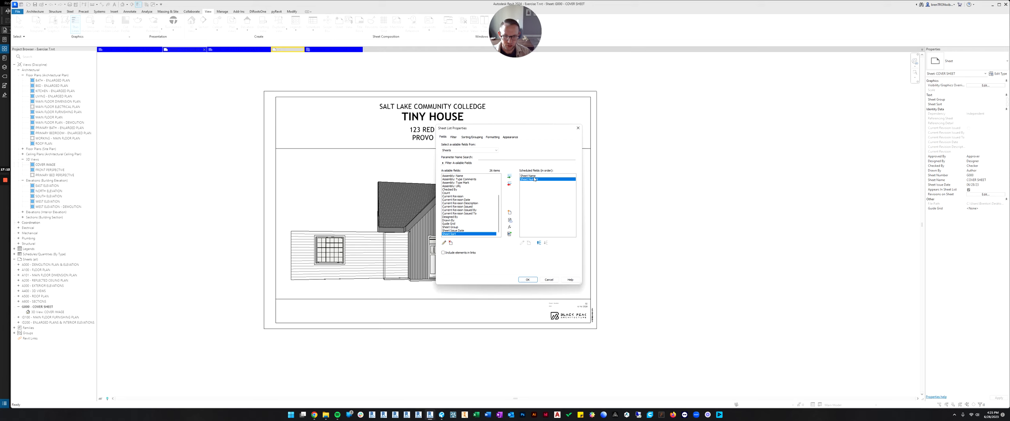
pyautogui.click(539, 243)
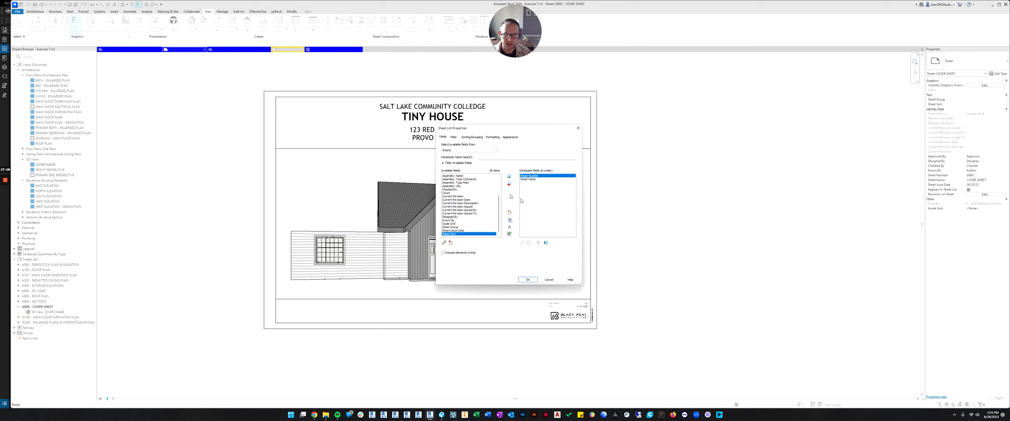
# Step: Create the sheet list schedule from the Sheet Number and Sheet Name fields and look over its rows
pyautogui.click(526, 280)
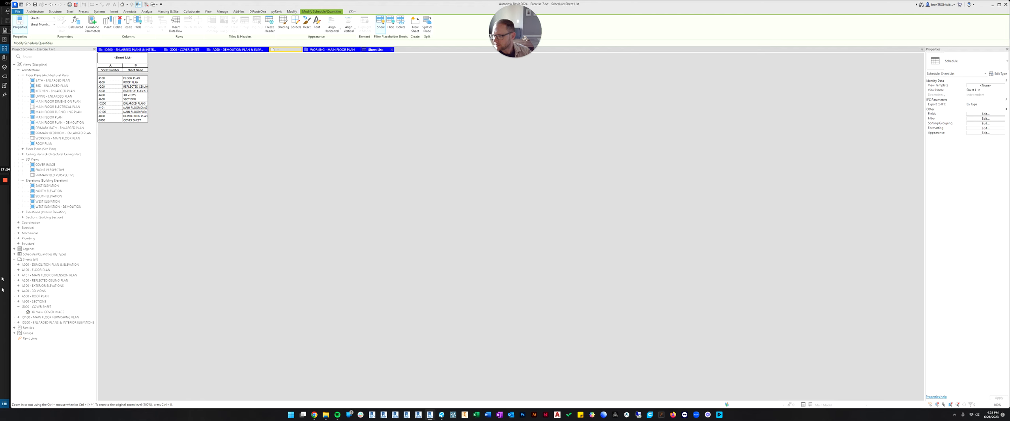
pyautogui.click(16, 305)
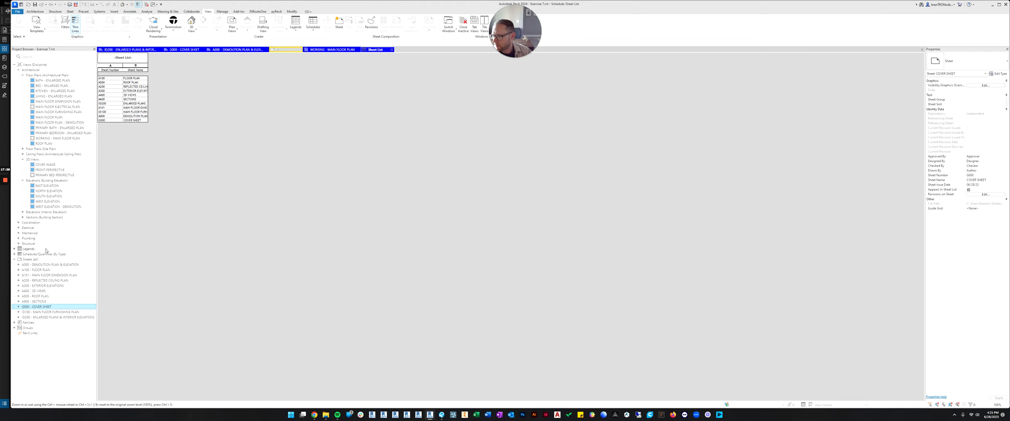
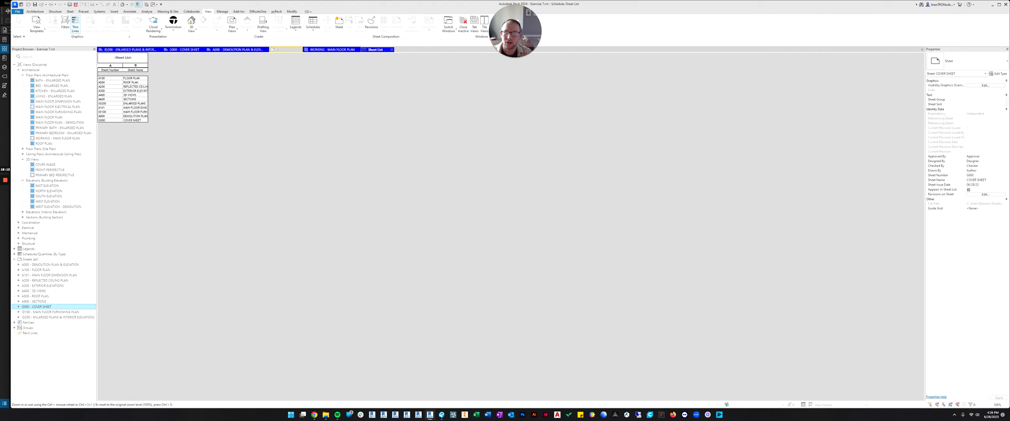
pyautogui.click(128, 56)
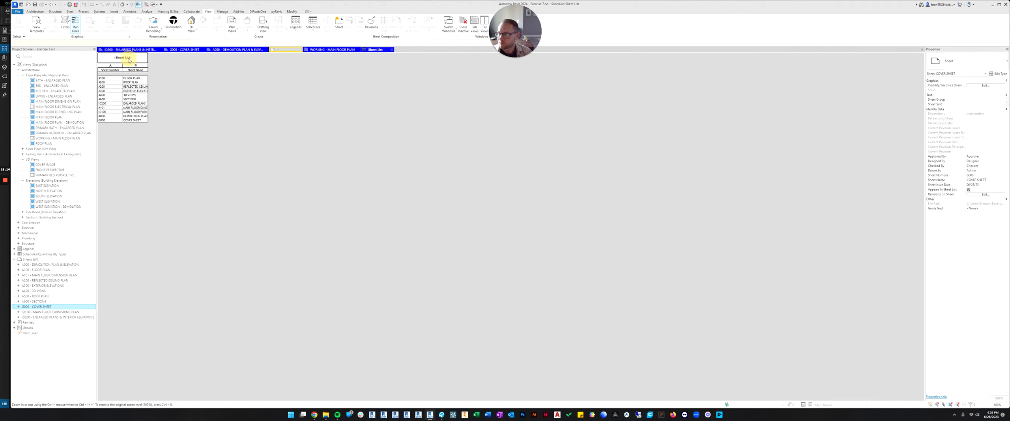
pyautogui.click(174, 83)
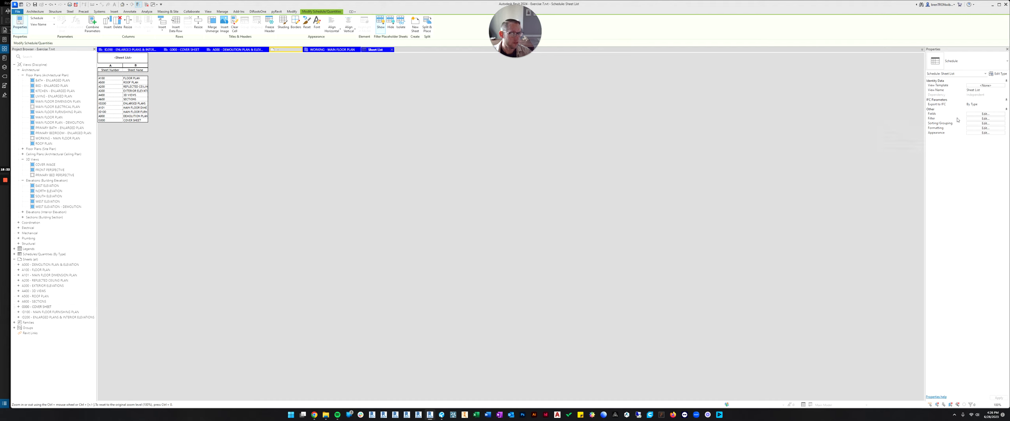
# Step: Filter the sheet list so that only sheets whose Sheet Number does not contain * are listed
pyautogui.click(986, 118)
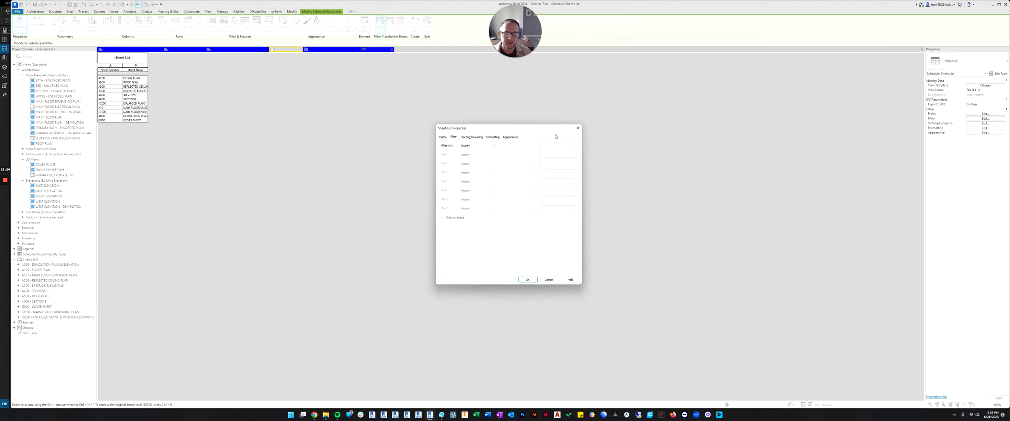
pyautogui.click(473, 146)
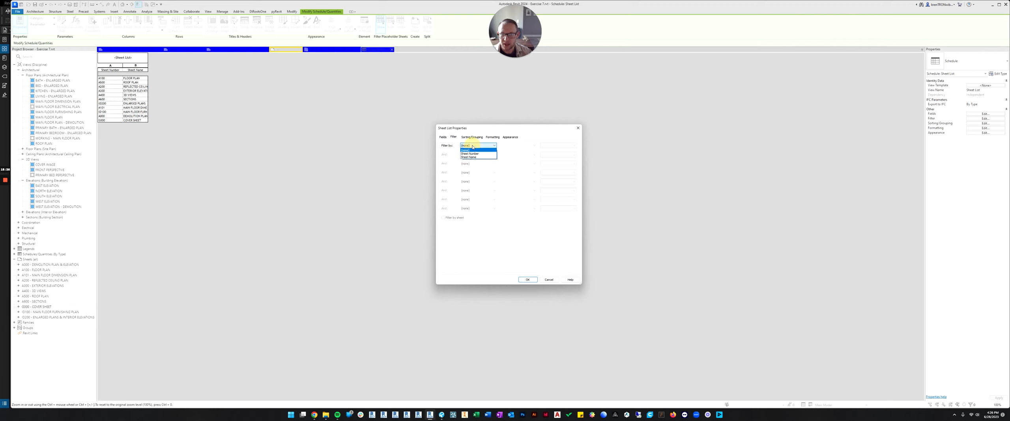
pyautogui.click(477, 147)
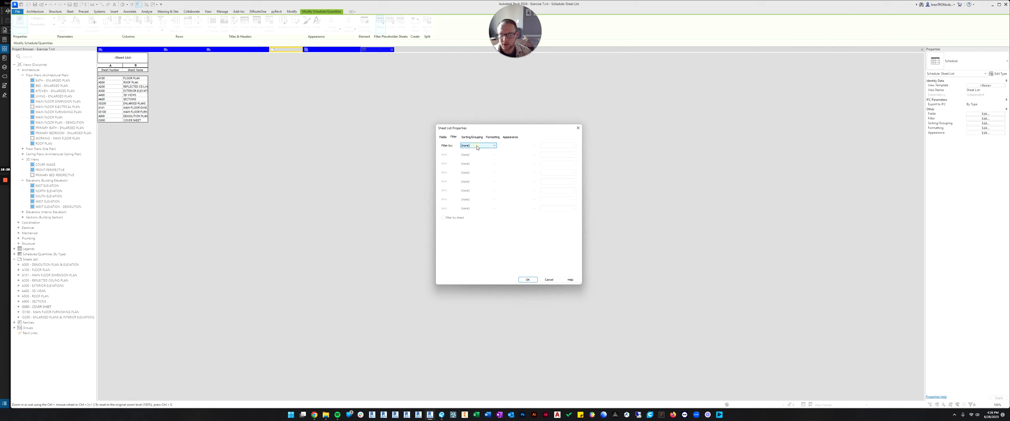
pyautogui.click(477, 145)
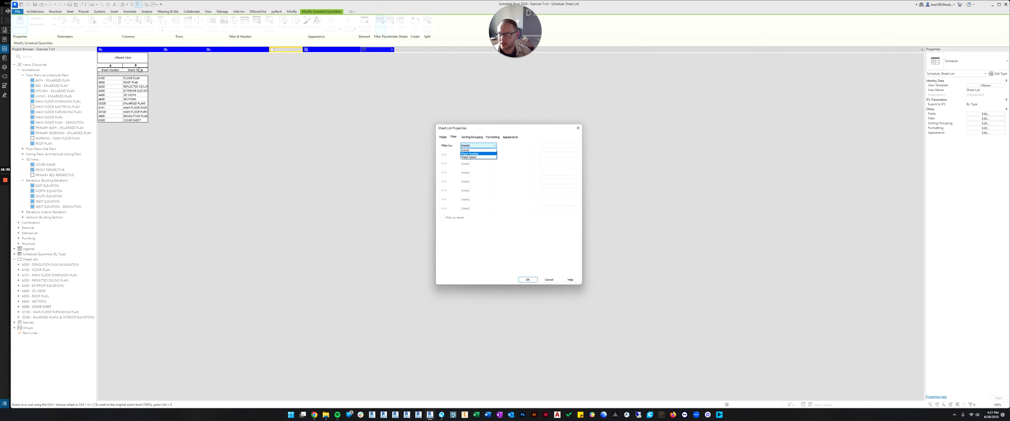
pyautogui.click(488, 147)
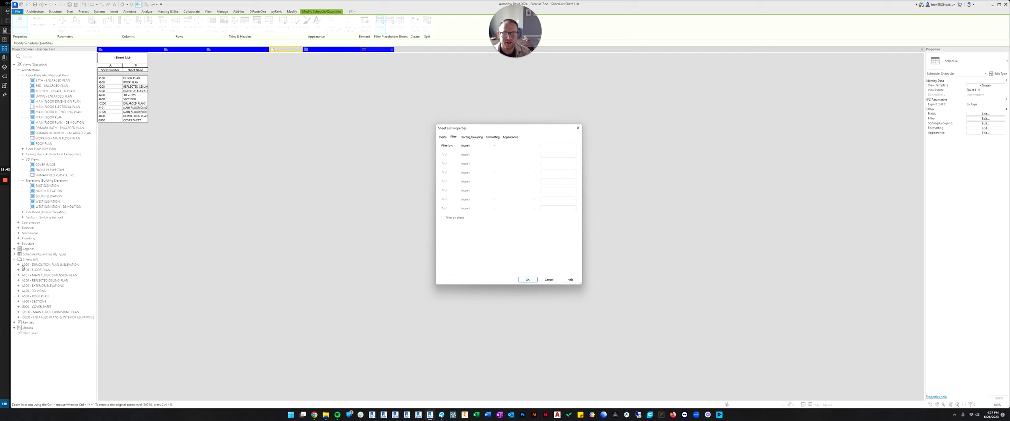
pyautogui.click(483, 145)
pyautogui.click(476, 155)
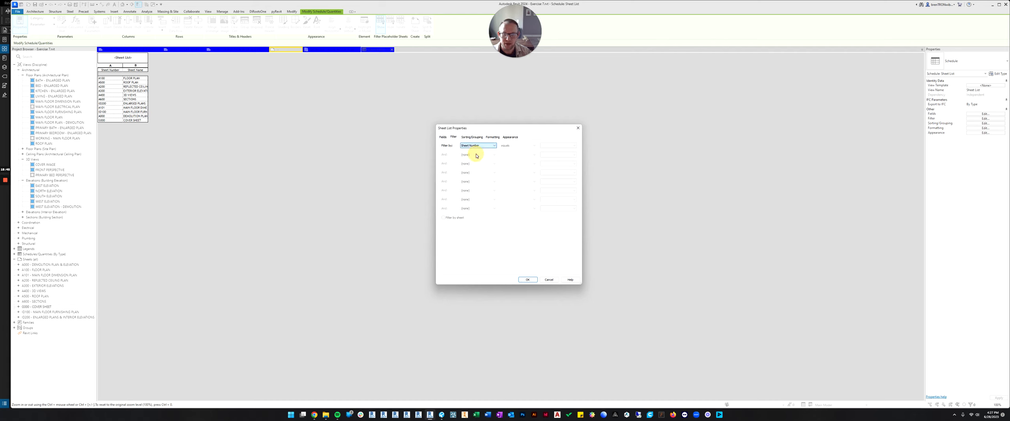
pyautogui.click(529, 146)
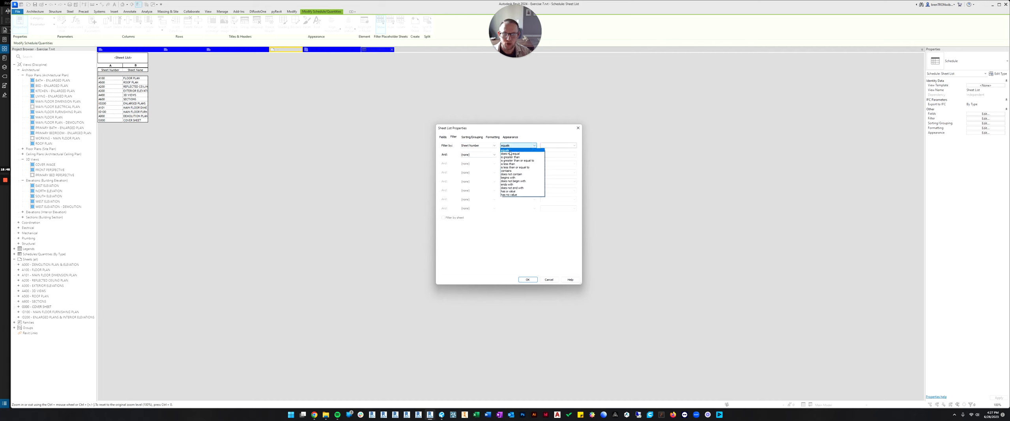
pyautogui.click(512, 174)
pyautogui.click(547, 145)
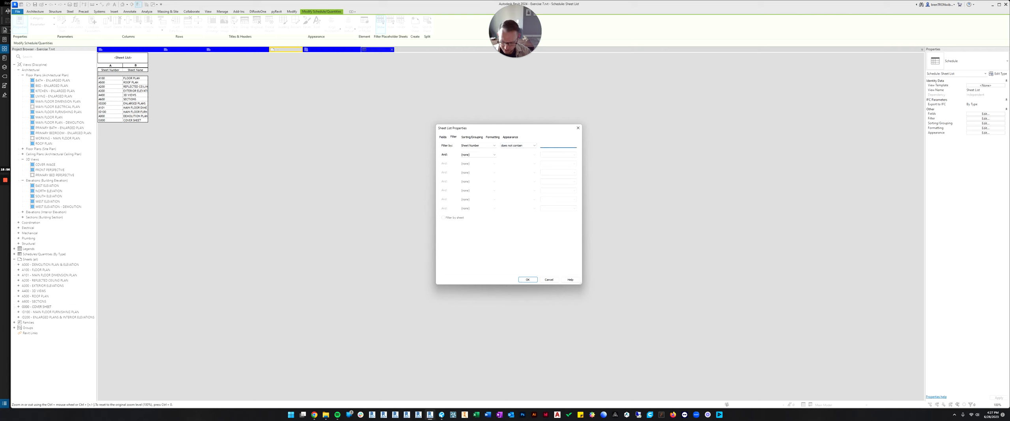
pyautogui.write('*')
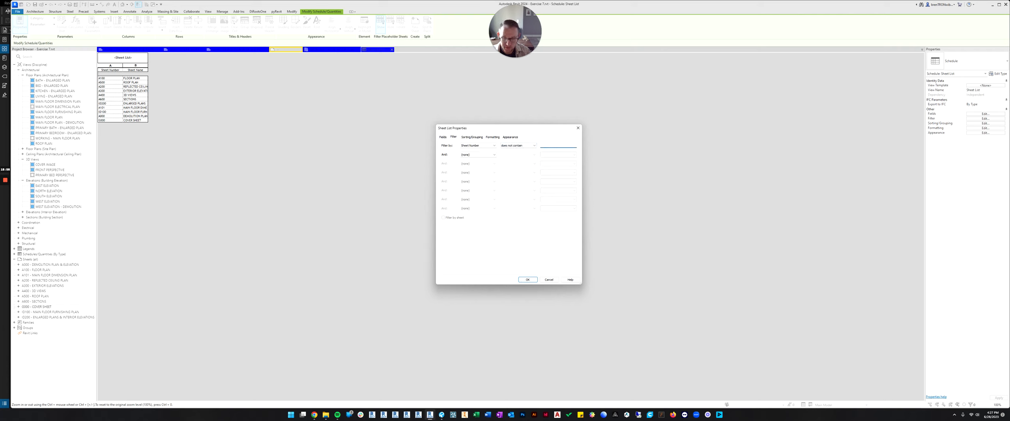
pyautogui.click(528, 279)
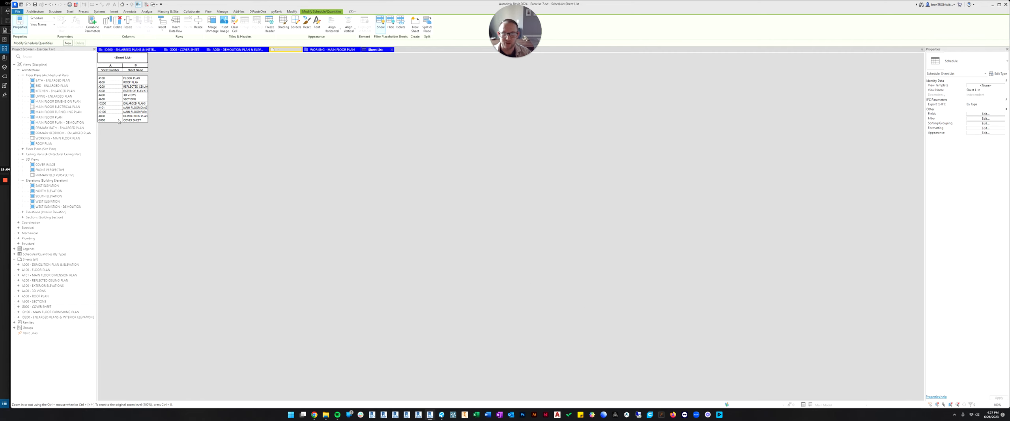
# Step: Renumber the DEMOLITION PLAN & ELEVATION sheet as *A000 to test the sheet list filter
pyautogui.click(40, 285)
pyautogui.click(27, 265)
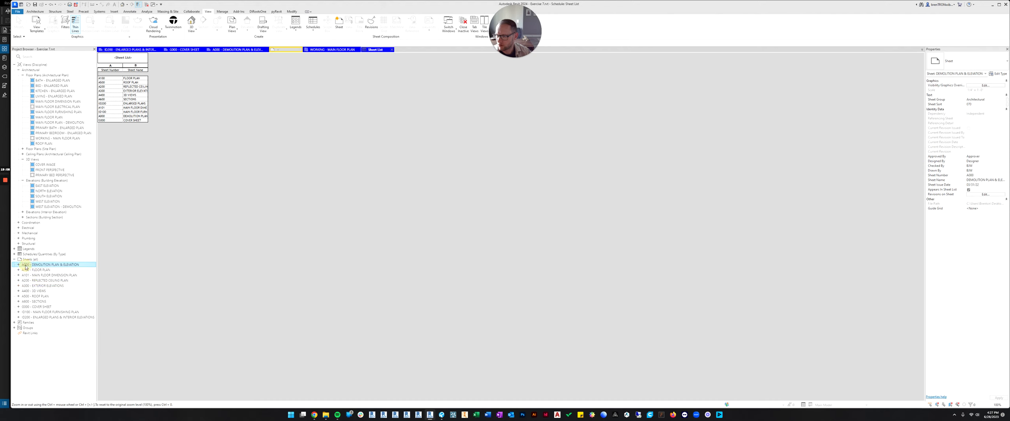
pyautogui.rightClick(25, 266)
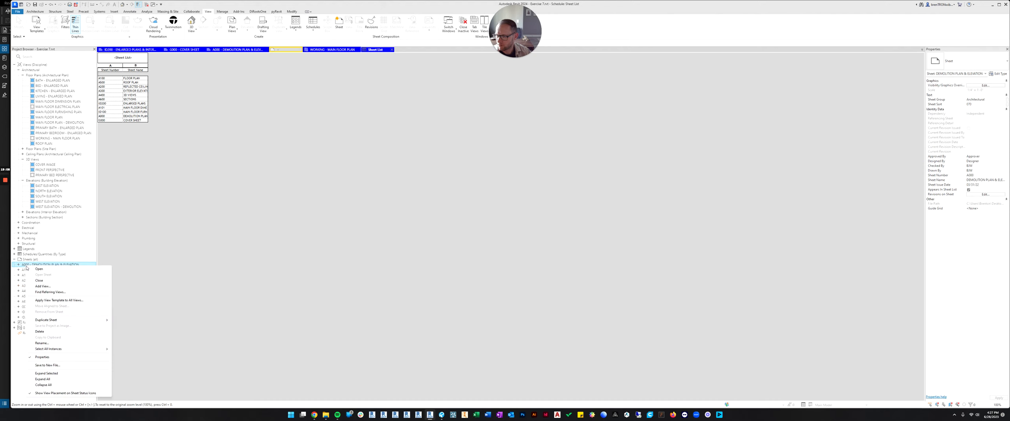
pyautogui.click(41, 343)
pyautogui.doubleClick(429, 178)
pyautogui.click(431, 176)
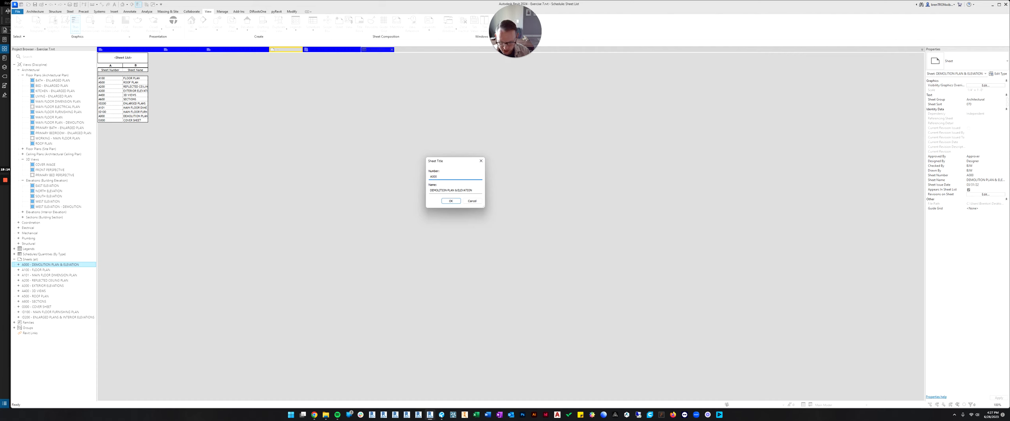
pyautogui.click(443, 201)
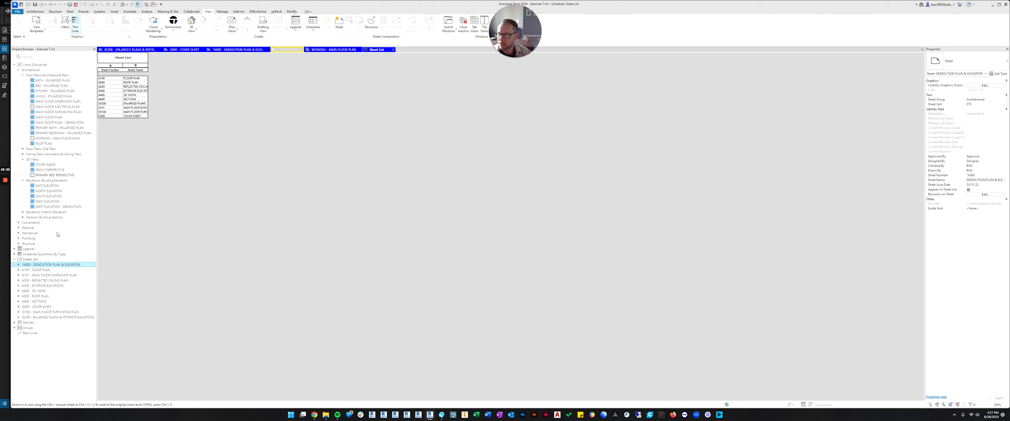
# Step: Set the DEMOLITION PLAN & ELEVATION sheet's number back to A000
pyautogui.rightClick(30, 265)
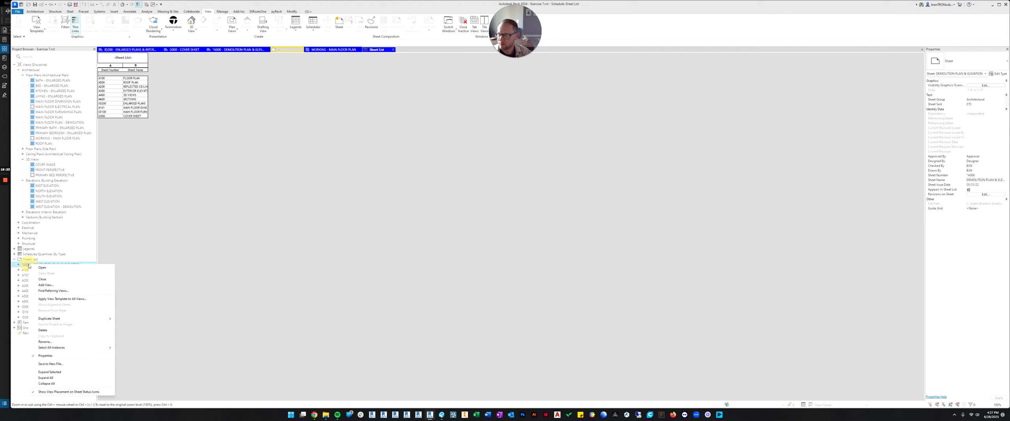
pyautogui.click(45, 341)
pyautogui.write('A000')
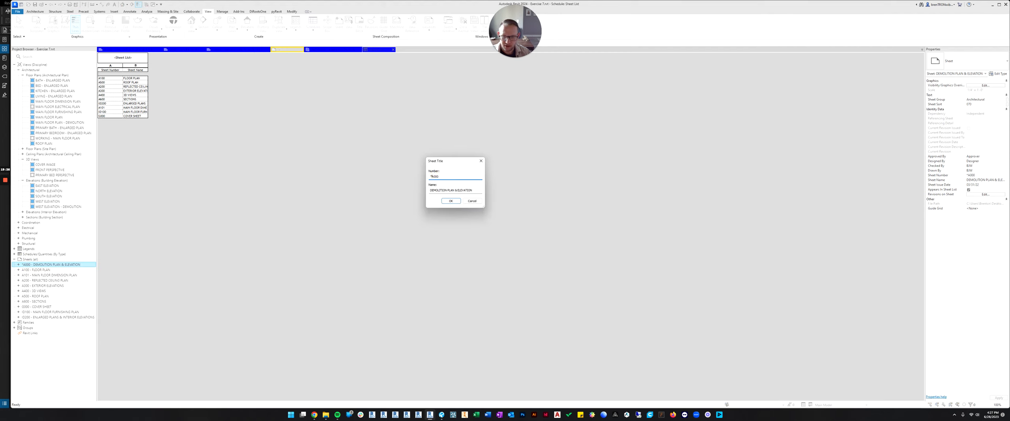
pyautogui.click(443, 201)
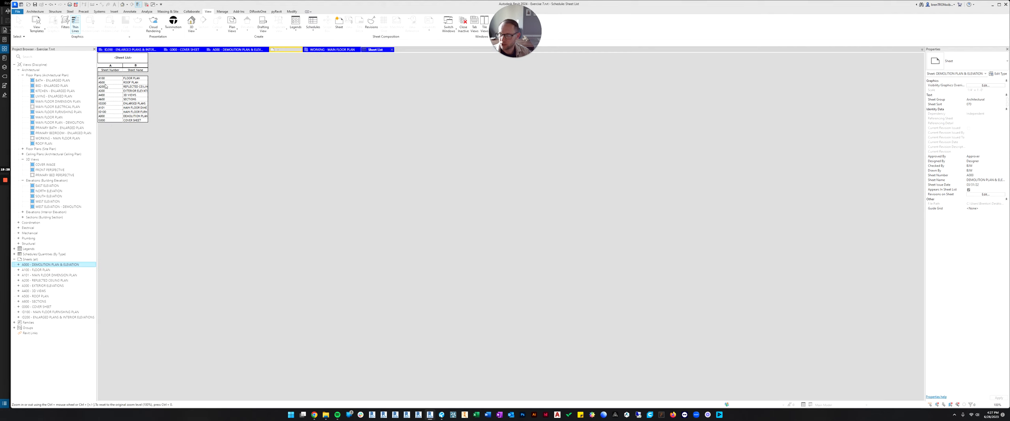
# Step: Sort the sheet list by Sheet Name in ascending order
pyautogui.click(210, 113)
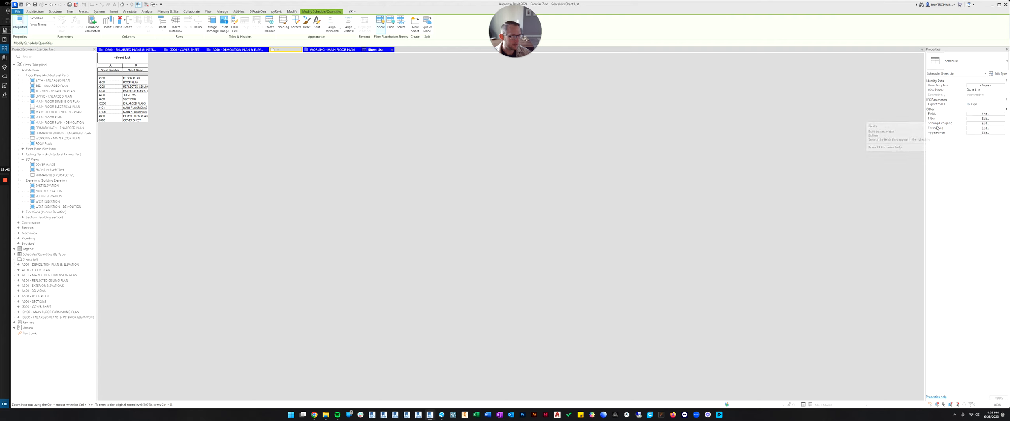
pyautogui.click(985, 123)
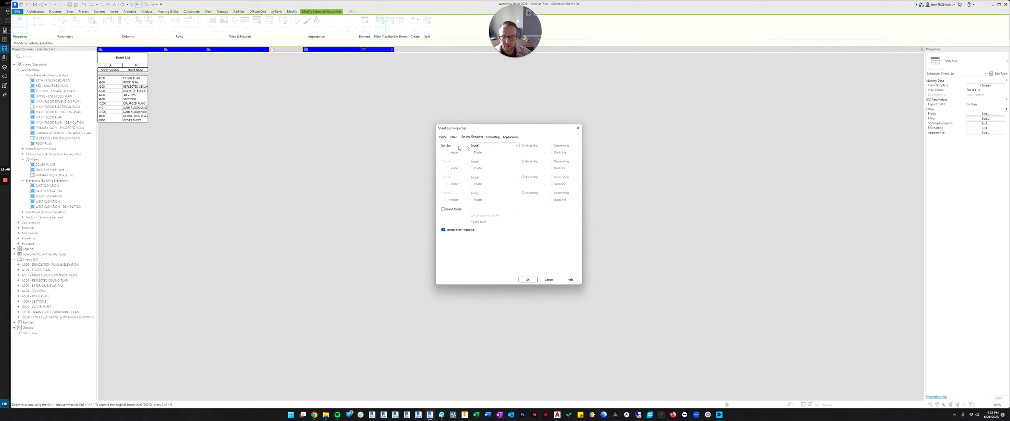
pyautogui.click(487, 146)
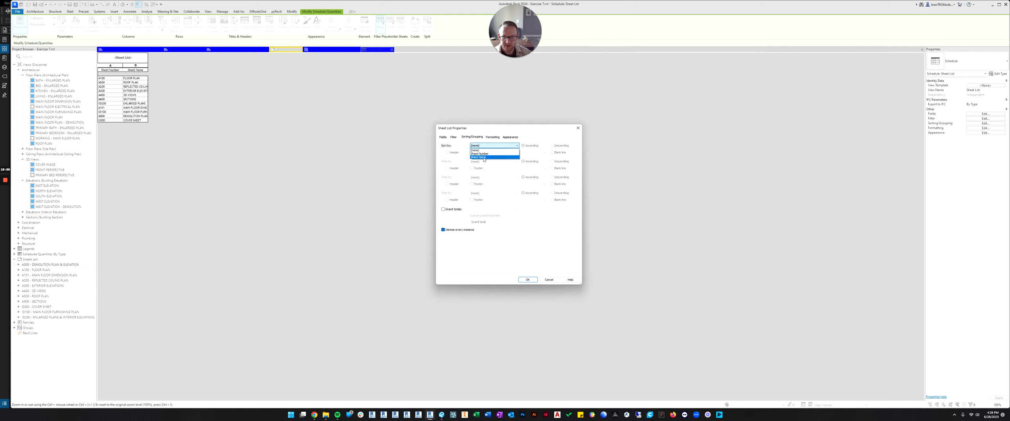
pyautogui.click(482, 157)
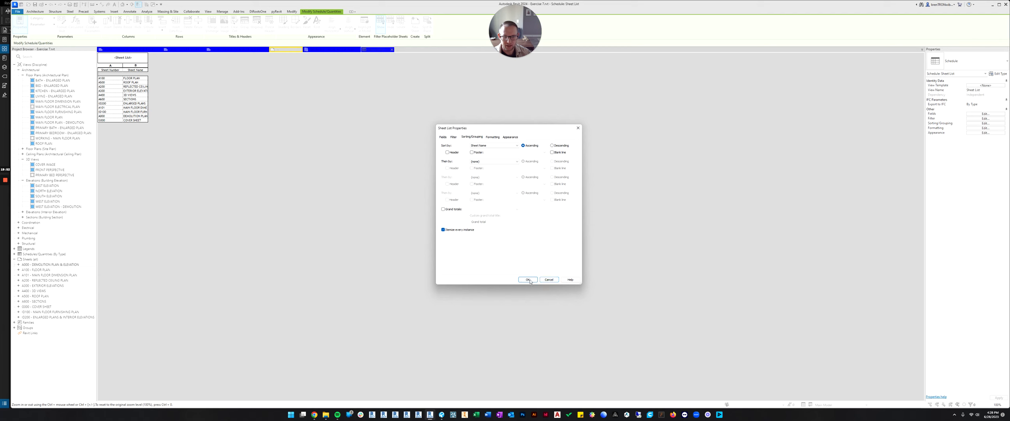
pyautogui.click(549, 279)
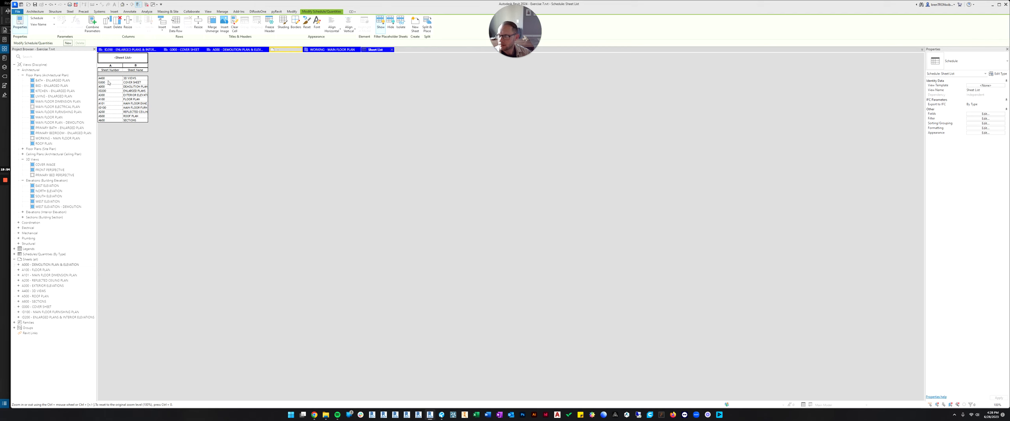
# Step: Sort the sheet list by Sheet Number in ascending order and check the positions of the cover sheet and main floor furnishing plan rows
pyautogui.click(973, 124)
pyautogui.click(484, 147)
pyautogui.click(480, 156)
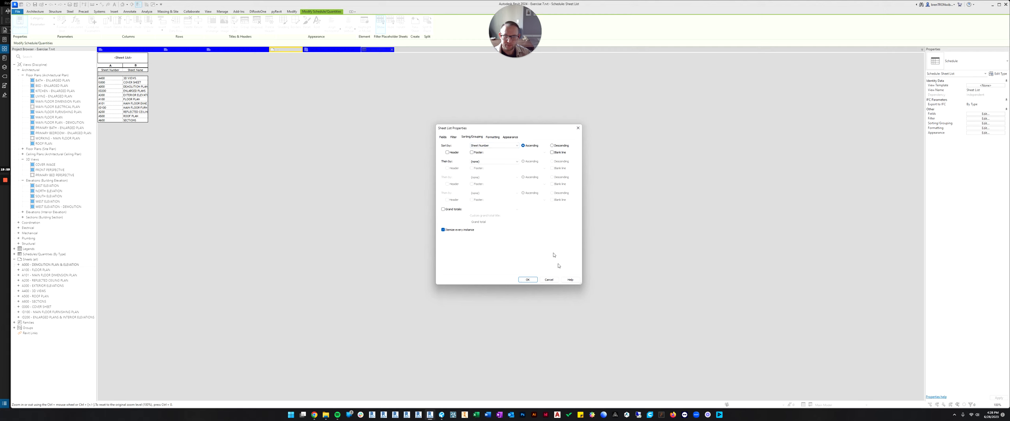
pyautogui.click(527, 279)
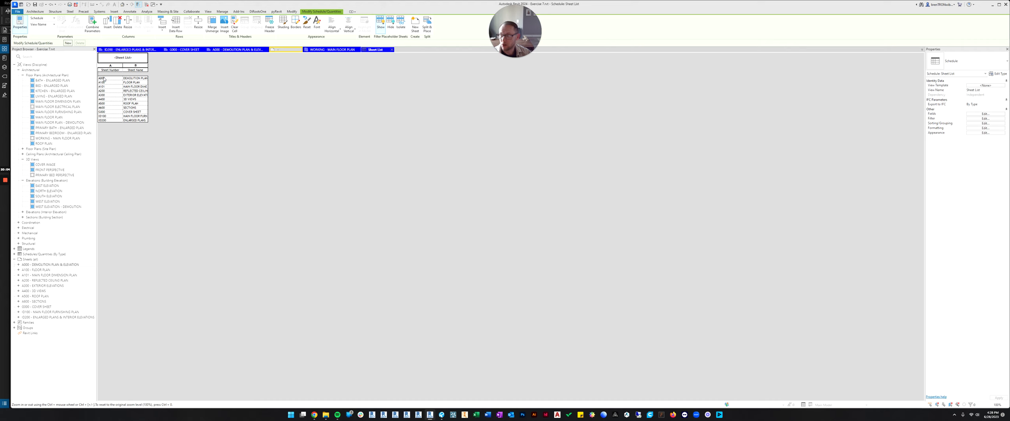
pyautogui.click(103, 112)
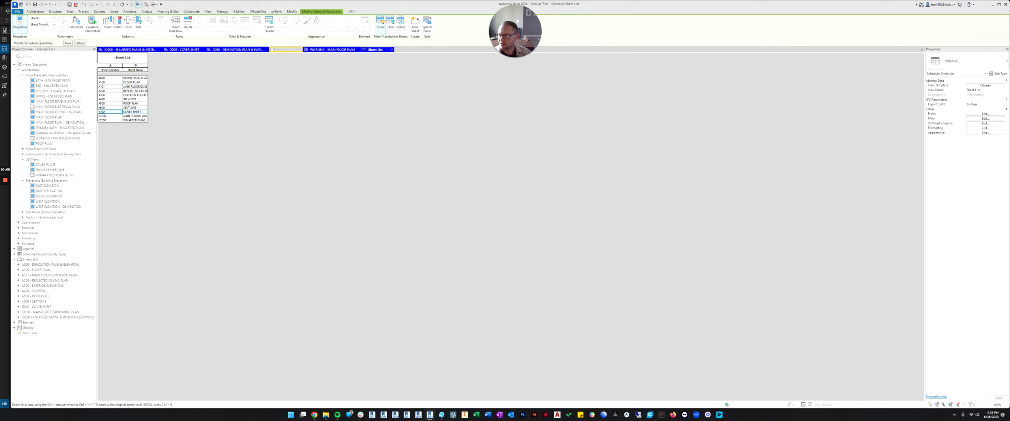
pyautogui.click(110, 117)
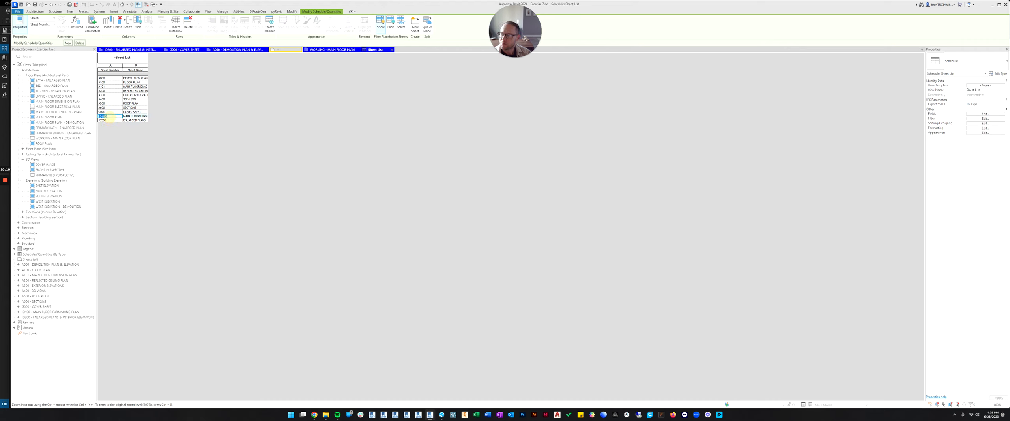
pyautogui.click(112, 112)
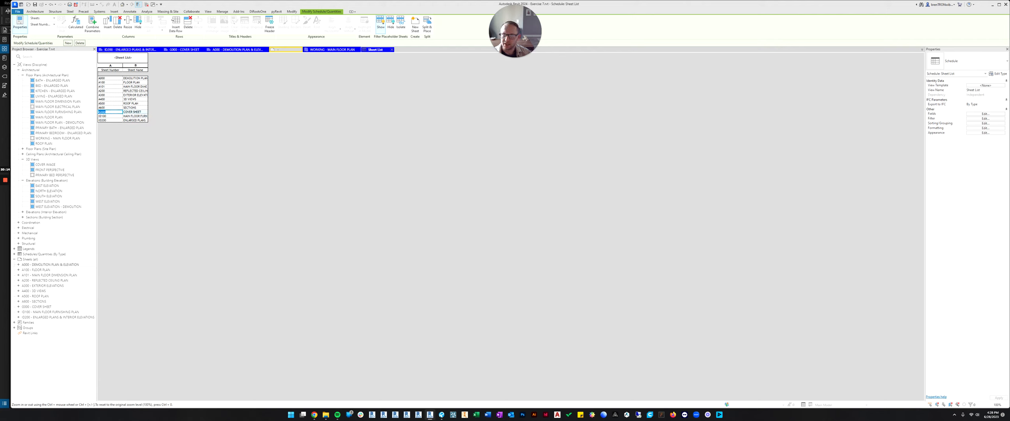
# Step: Add a second filter to the sheet list so Sheet Number does not contain G, excluding the cover sheet
pyautogui.click(979, 119)
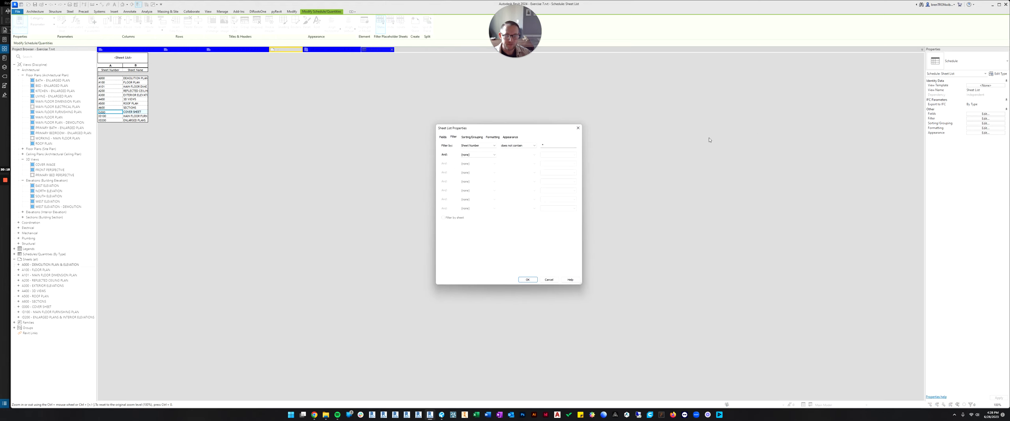
pyautogui.click(472, 155)
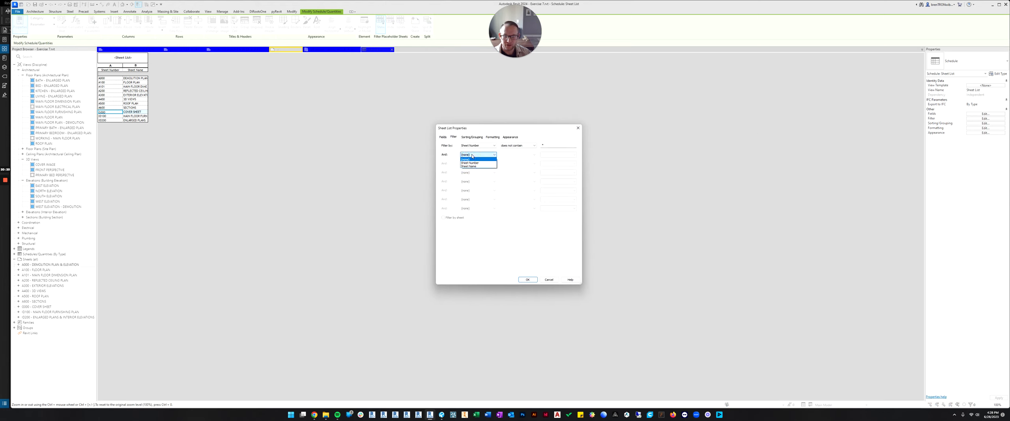
pyautogui.click(476, 163)
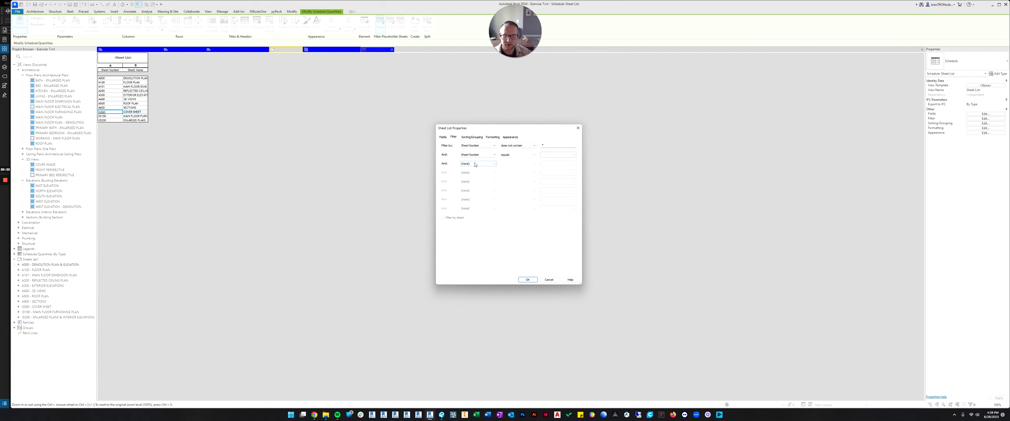
pyautogui.click(523, 155)
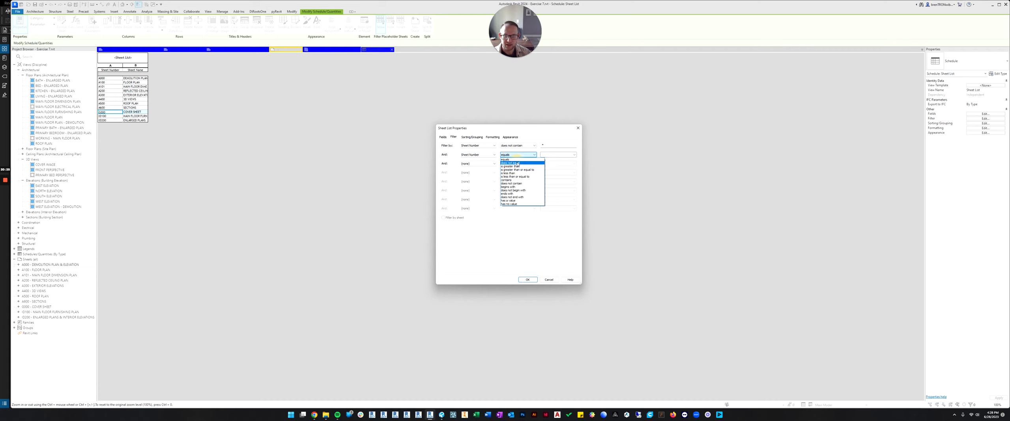
pyautogui.click(518, 183)
pyautogui.click(555, 155)
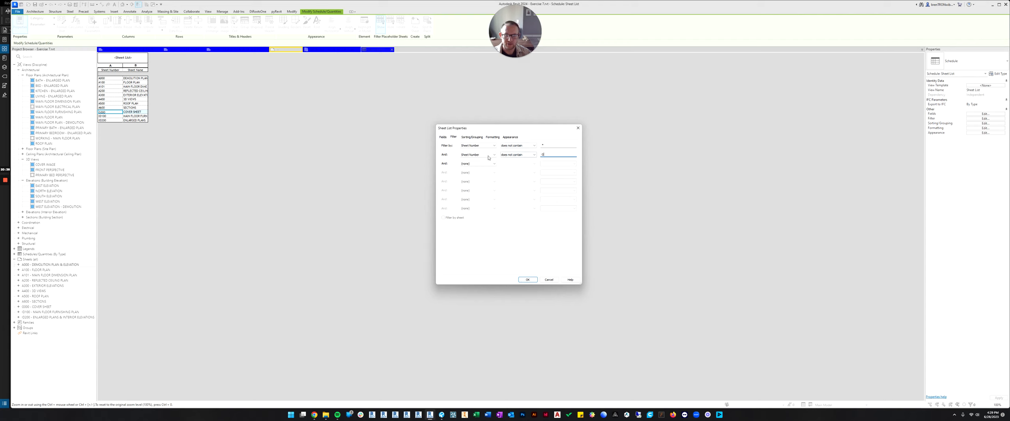
pyautogui.click(527, 279)
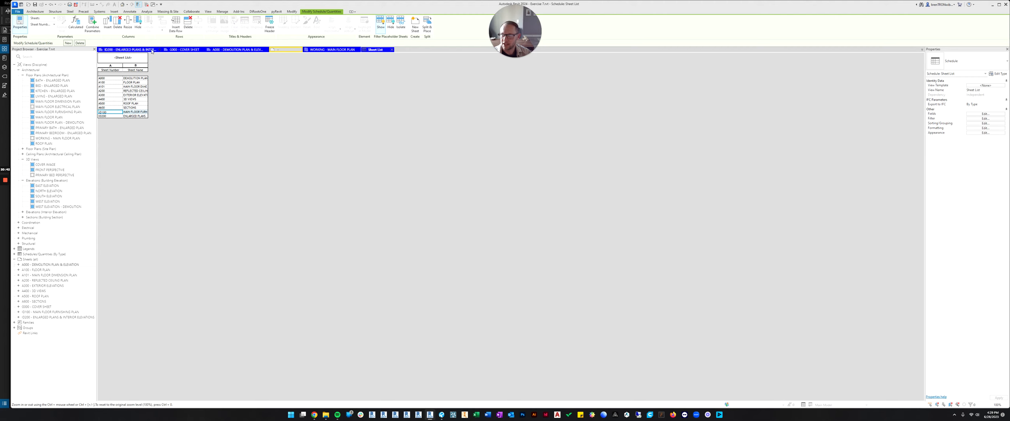
# Step: Close the sheet list view and place the Sheet List schedule on the G000 cover sheet below the house image
pyautogui.click(393, 50)
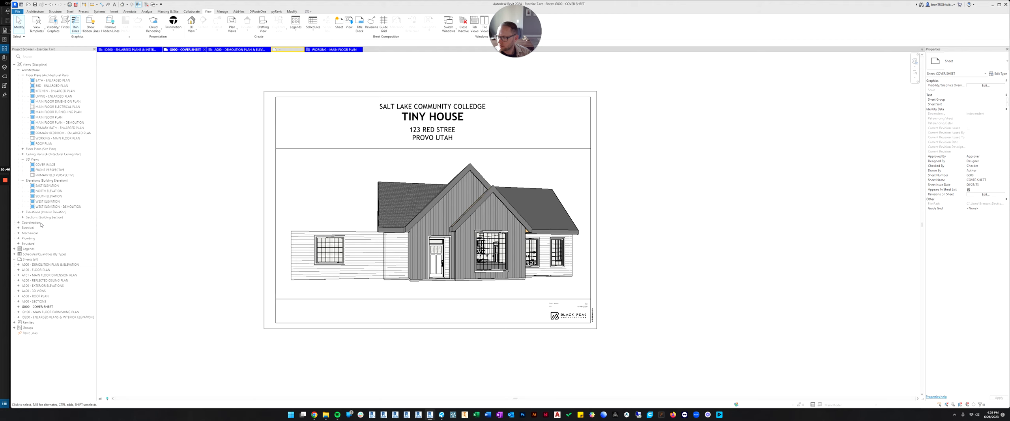
pyautogui.click(15, 255)
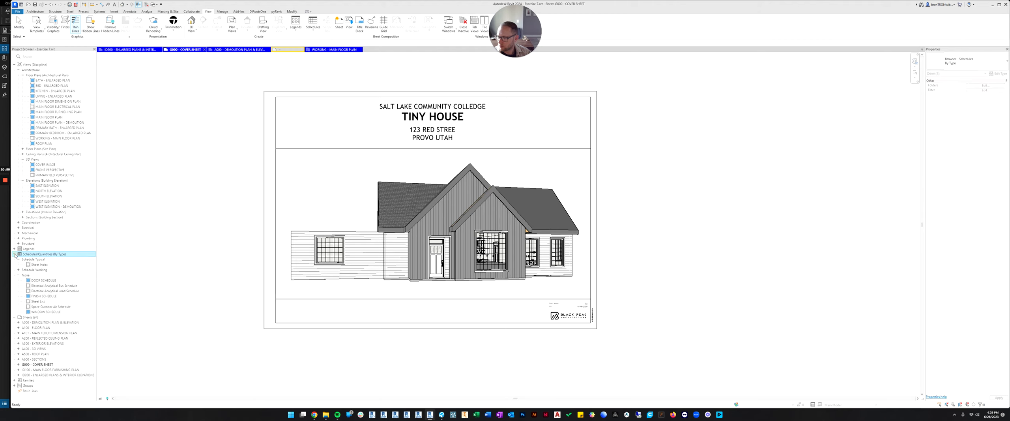
pyautogui.click(38, 302)
pyautogui.moveTo(35, 302); pyautogui.dragTo(385, 311)
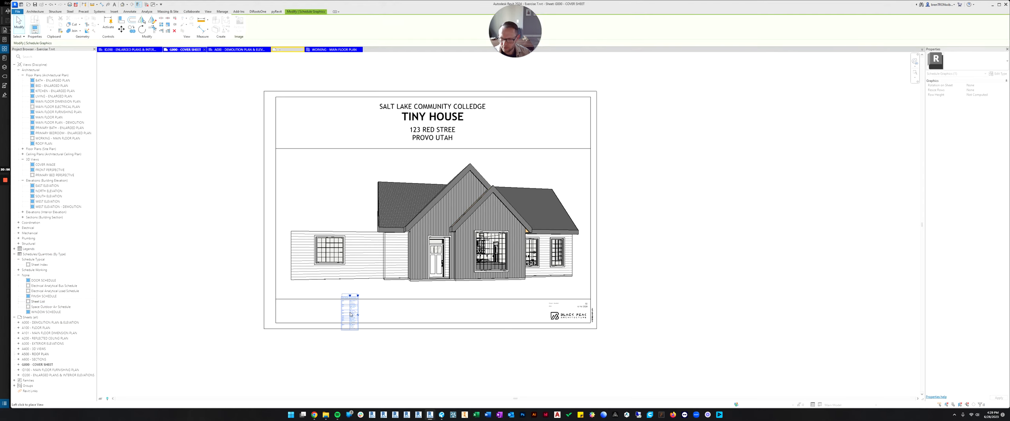
pyautogui.click(348, 310)
# Step: Widen the placed sheet list's Sheet Name column so every sheet name fits on a single line
pyautogui.scroll(6, 335, 311)
pyautogui.moveTo(450, 319); pyautogui.dragTo(454, 282, button='middle')
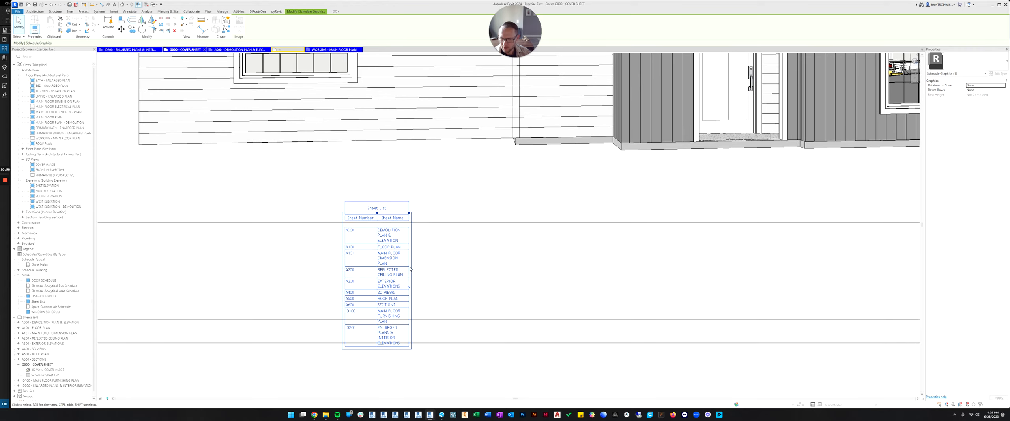
pyautogui.scroll(-2, 375, 242)
pyautogui.moveTo(377, 242); pyautogui.dragTo(394, 240, button='middle')
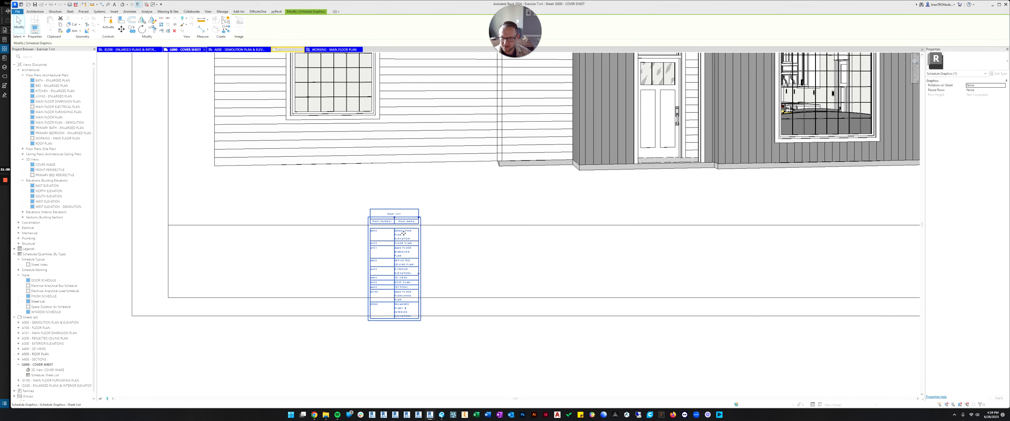
pyautogui.scroll(1, 398, 228)
pyautogui.moveTo(421, 216); pyautogui.dragTo(510, 217)
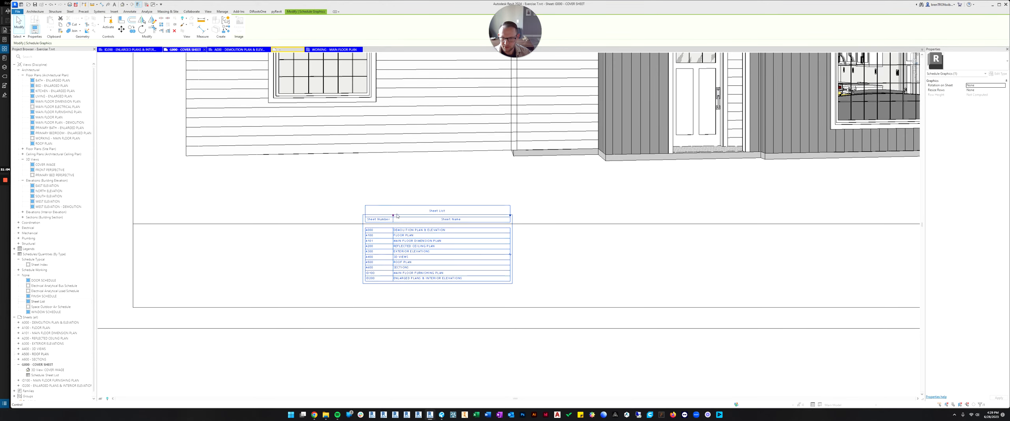
# Step: Move the sheet list into the lower-left corner of the cover sheet's title strip
pyautogui.moveTo(424, 213); pyautogui.dragTo(199, 235)
pyautogui.click(364, 253)
pyautogui.scroll(-3, 364, 254)
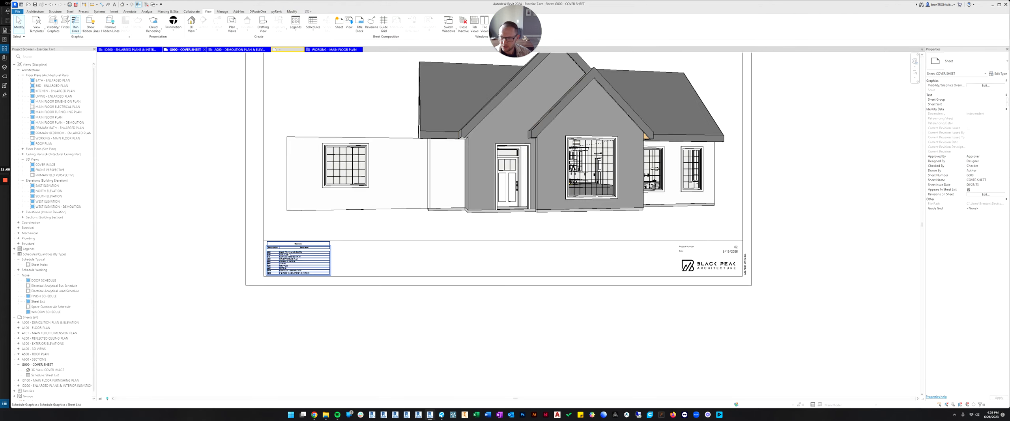
pyautogui.scroll(5, 253, 234)
pyautogui.scroll(-1, 290, 272)
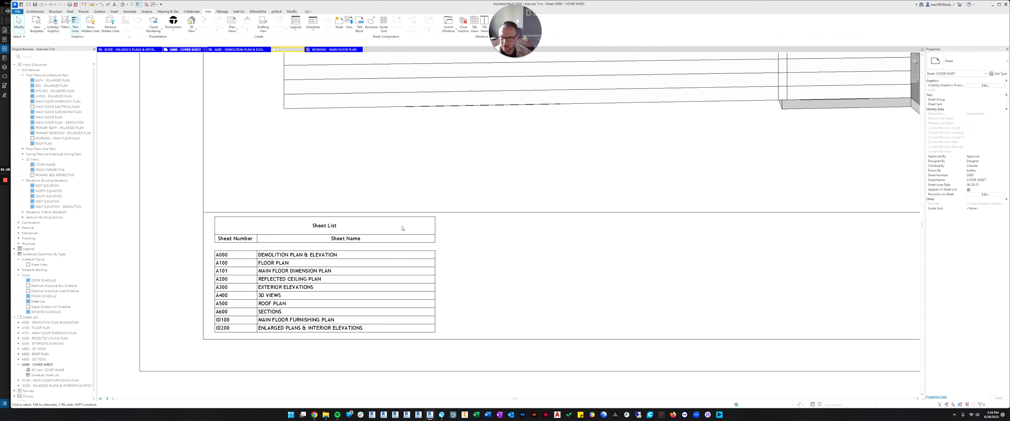
# Step: Split the sheet list into two side-by-side segments, with the first segment ending at sheet A200
pyautogui.click(404, 235)
pyautogui.moveTo(458, 265); pyautogui.dragTo(431, 242, button='middle')
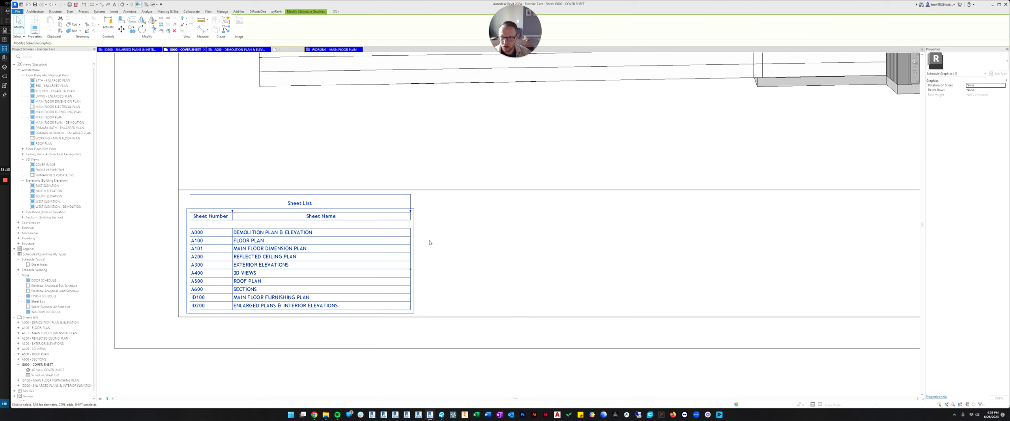
pyautogui.click(411, 271)
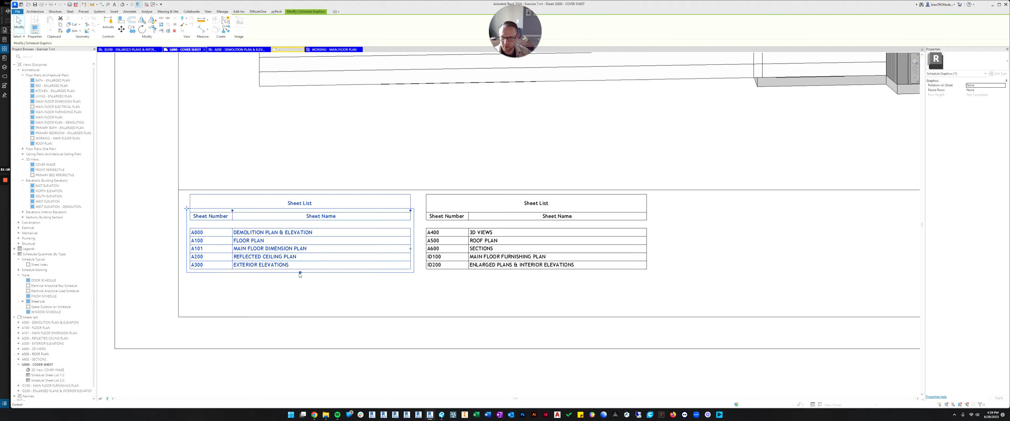
pyautogui.moveTo(301, 276); pyautogui.dragTo(300, 257)
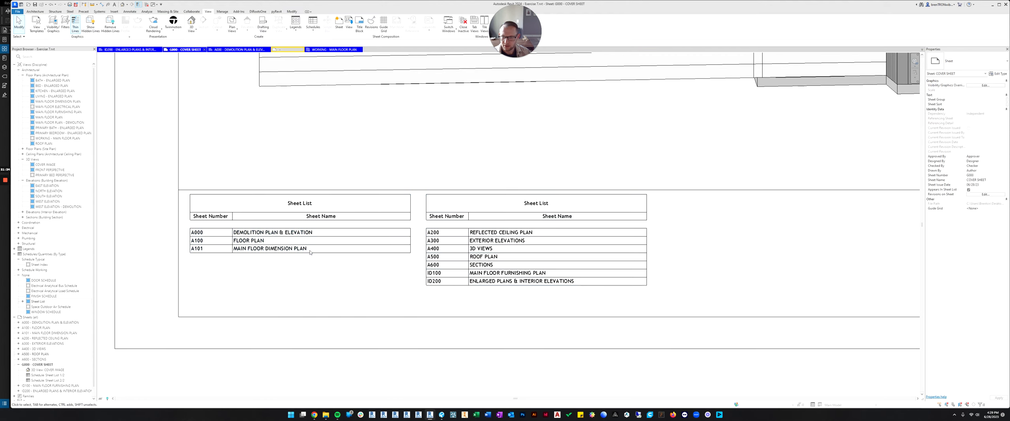
pyautogui.moveTo(301, 257); pyautogui.dragTo(300, 270)
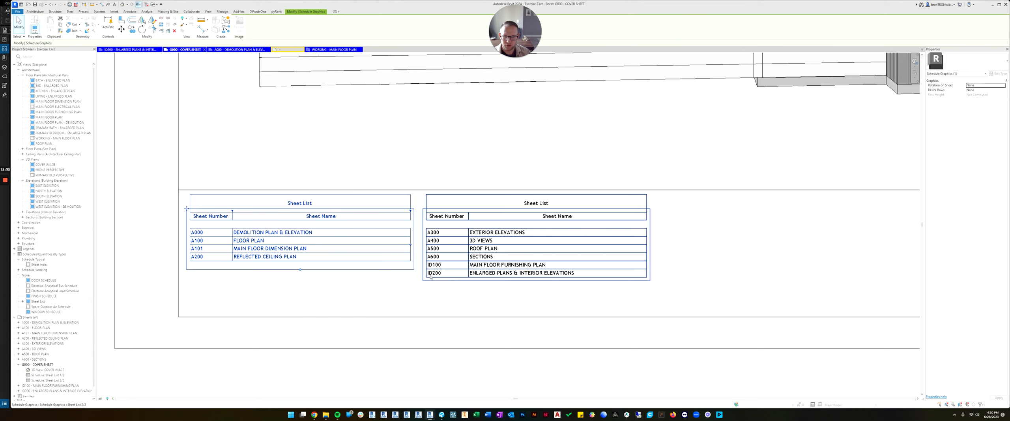
# Step: Rejoin the two sheet list segments into one schedule by moving the second segment onto the first
pyautogui.moveTo(486, 229); pyautogui.dragTo(266, 261)
pyautogui.keyDown('ctrl'); pyautogui.click(251, 269); pyautogui.keyUp('ctrl')
pyautogui.click(506, 276)
pyautogui.click(409, 263)
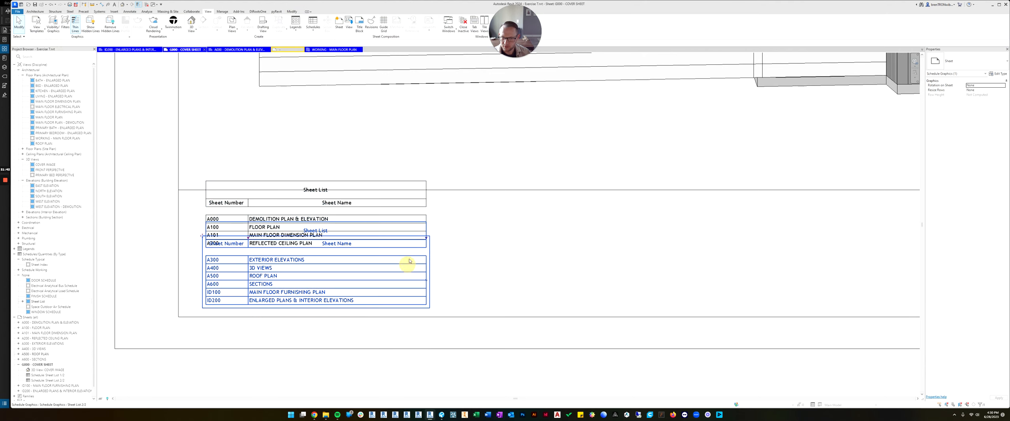
pyautogui.moveTo(410, 256); pyautogui.dragTo(411, 282)
pyautogui.moveTo(203, 263); pyautogui.dragTo(203, 195)
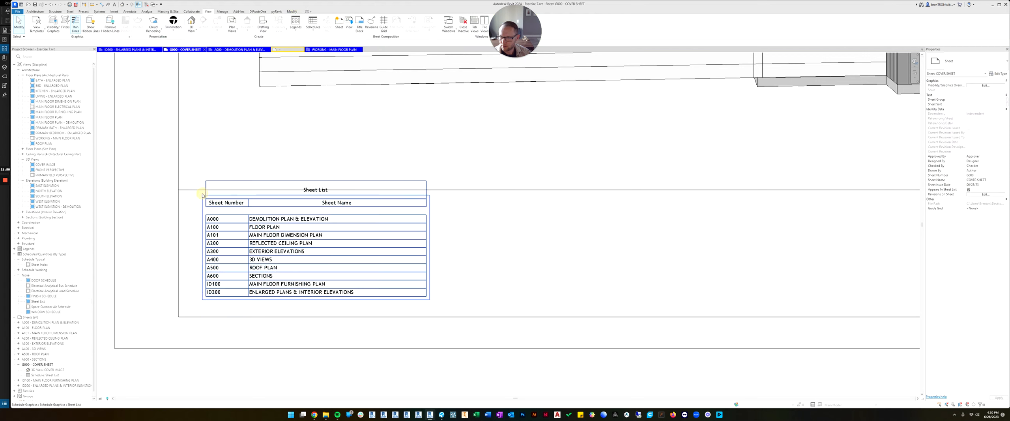
# Step: Reposition the rejoined sheet list so it fits inside the title strip's left corner
pyautogui.click(287, 237)
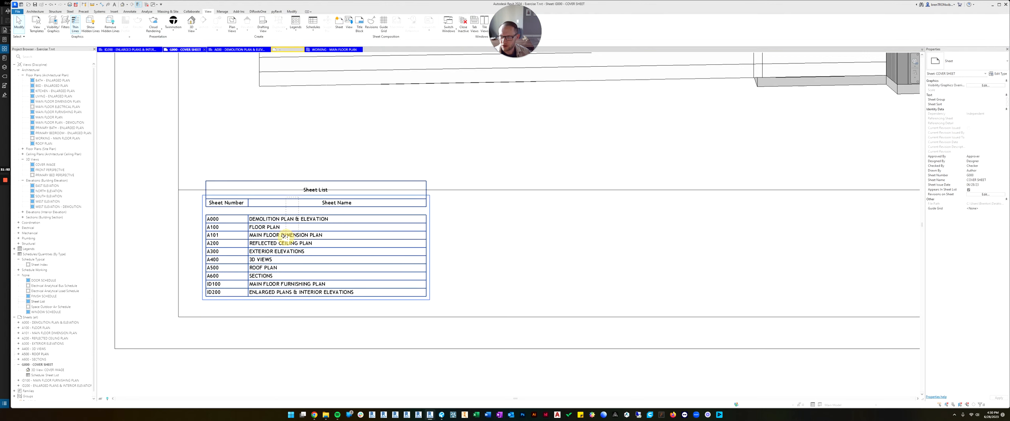
pyautogui.click(273, 163)
pyautogui.click(261, 201)
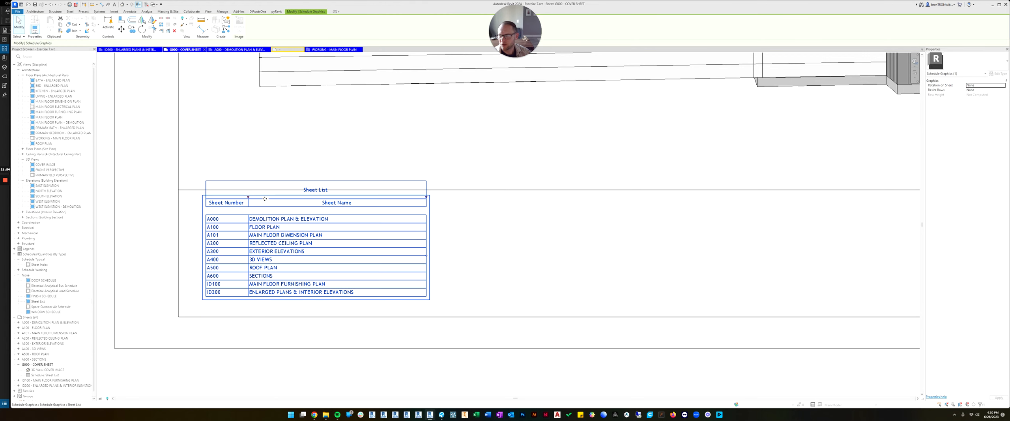
pyautogui.moveTo(260, 201); pyautogui.dragTo(243, 217)
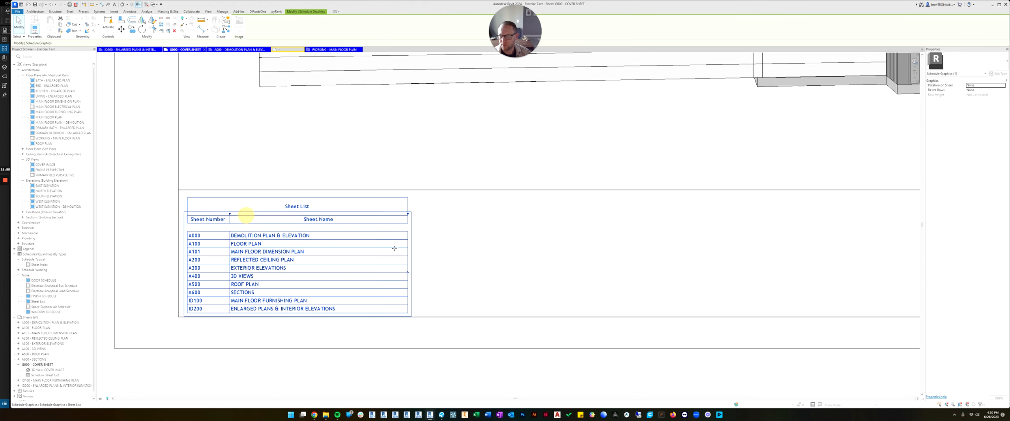
# Step: Split the sheet list again, move the second segment away, and merge it back into the first
pyautogui.click(408, 272)
pyautogui.click(455, 218)
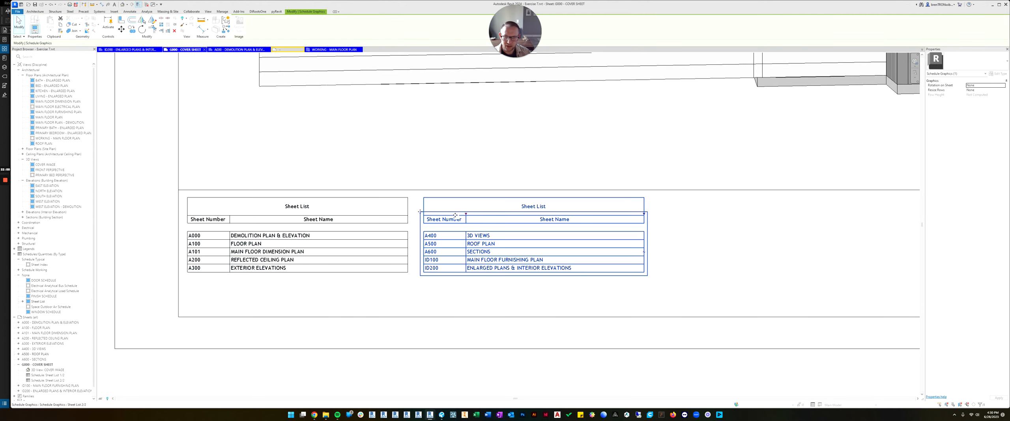
pyautogui.moveTo(455, 215); pyautogui.dragTo(533, 245)
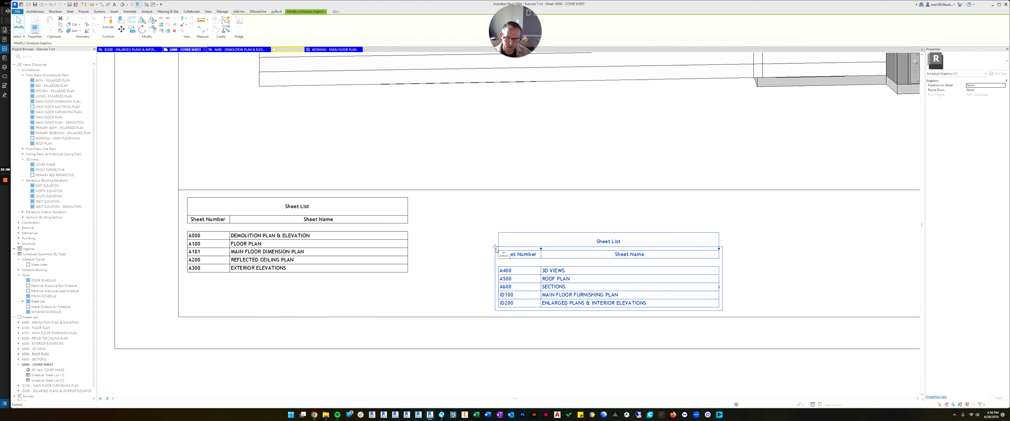
pyautogui.moveTo(496, 247); pyautogui.dragTo(184, 215)
pyautogui.click(489, 253)
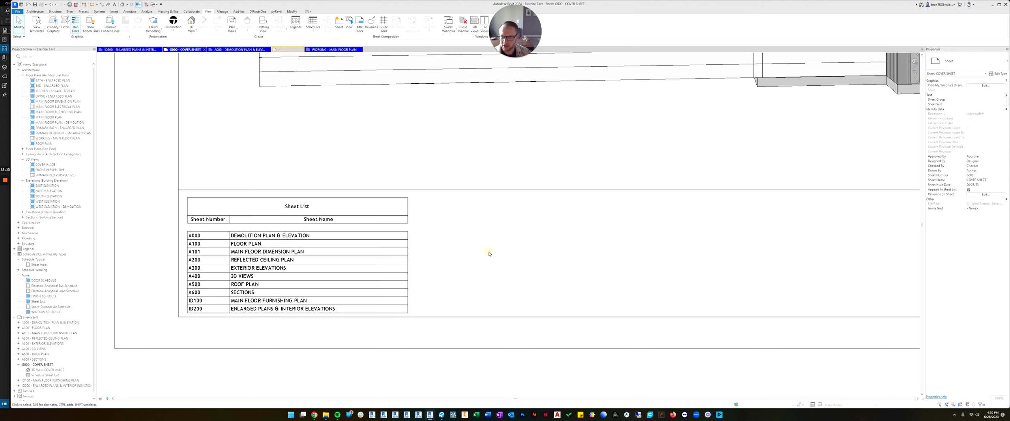
pyautogui.click(357, 219)
pyautogui.click(489, 246)
# Step: Review the cover sheet layout, checking the sheet list, cover image, project number, date and logo areas
pyautogui.scroll(-6, 489, 246)
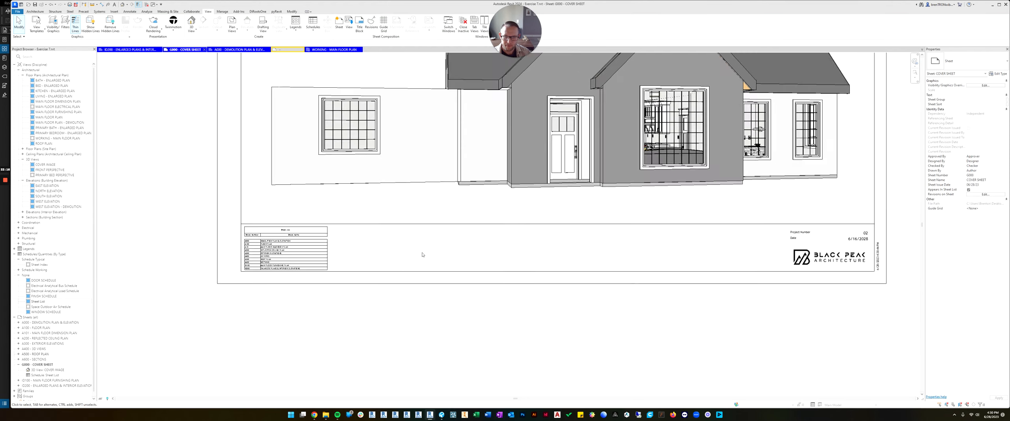
pyautogui.moveTo(469, 265); pyautogui.dragTo(460, 325, button='middle')
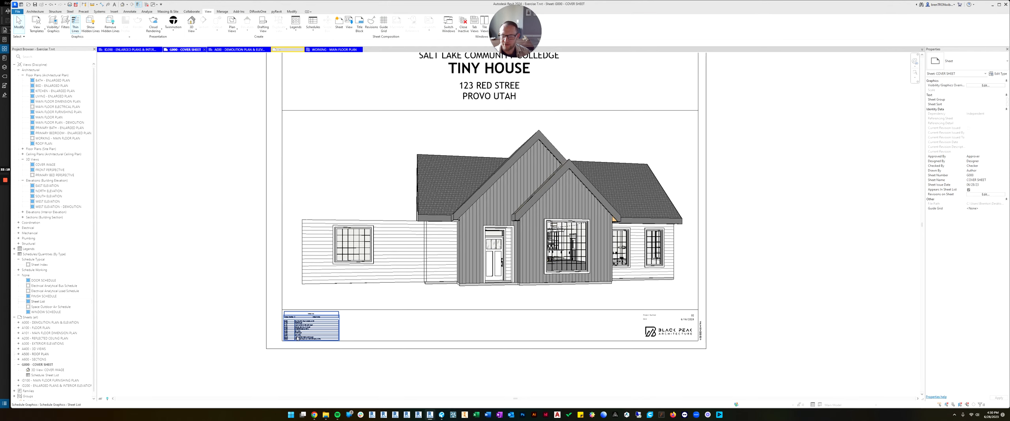
pyautogui.scroll(3, 303, 328)
pyautogui.scroll(-4, 303, 328)
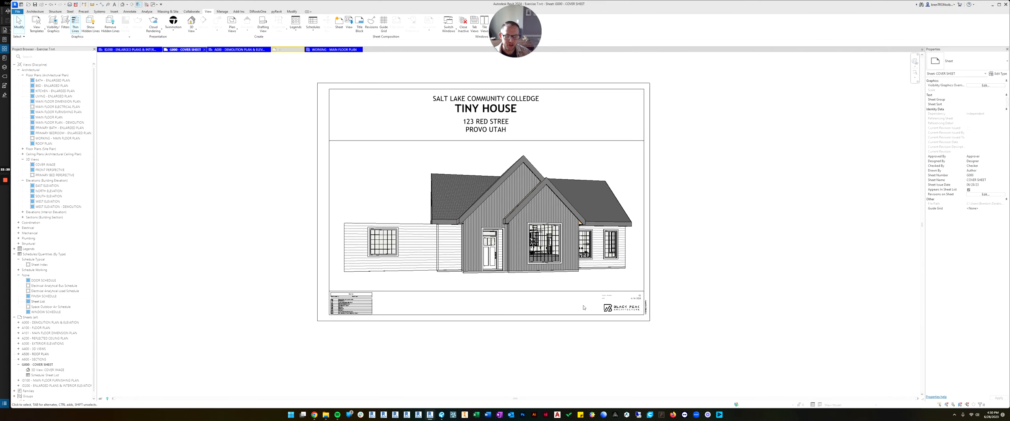
pyautogui.scroll(3, 584, 307)
pyautogui.scroll(4, 584, 307)
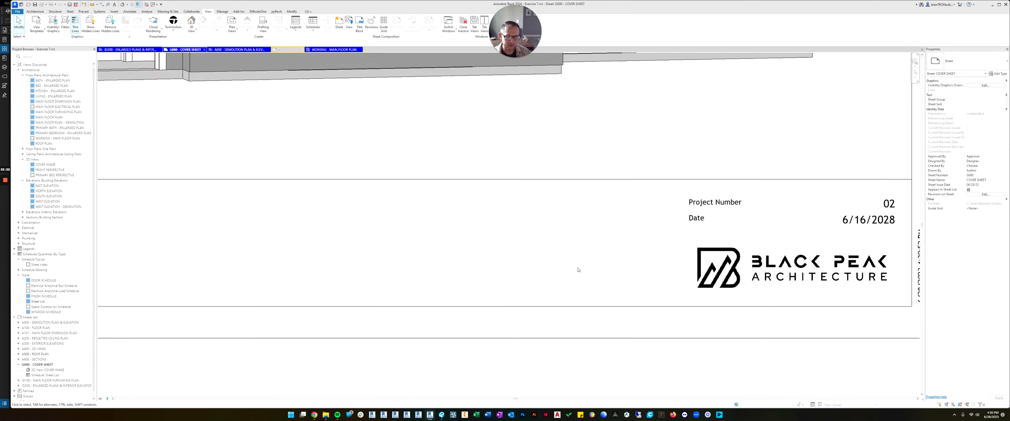
pyautogui.click(568, 256)
pyautogui.scroll(-4, 669, 231)
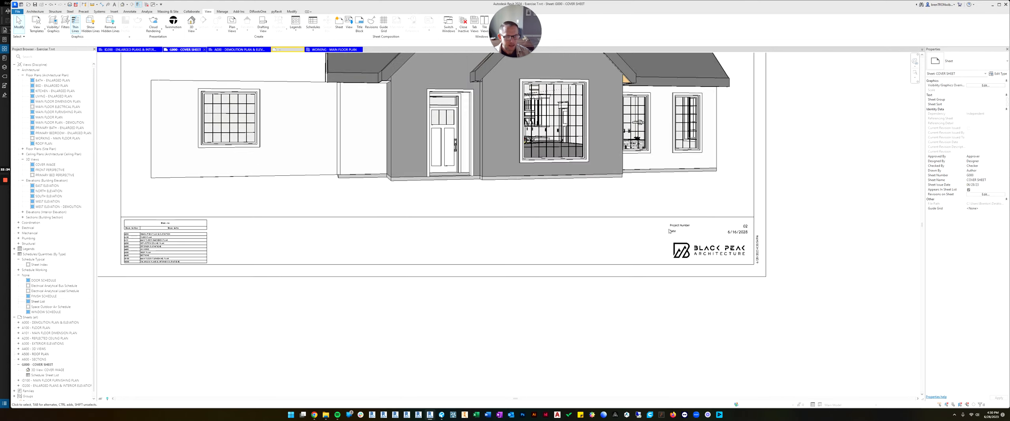
pyautogui.scroll(2, 710, 235)
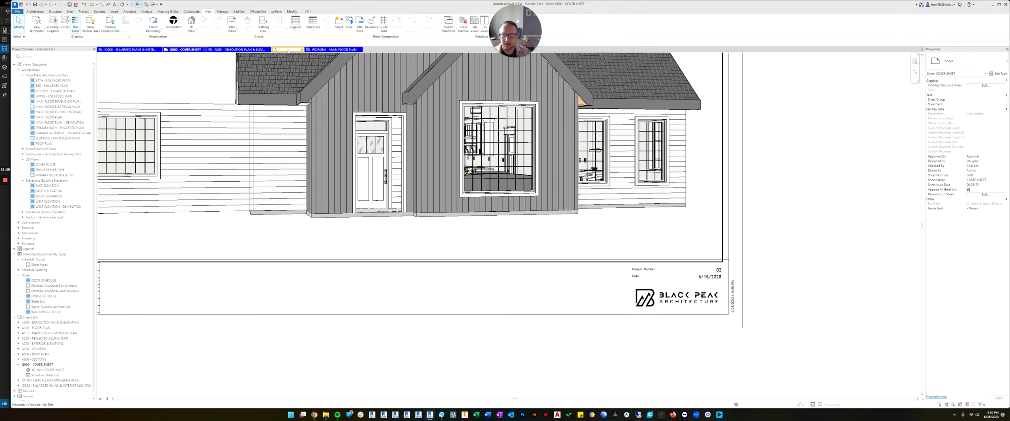
pyautogui.scroll(-3, 391, 160)
pyautogui.moveTo(415, 145); pyautogui.dragTo(497, 223, button='middle')
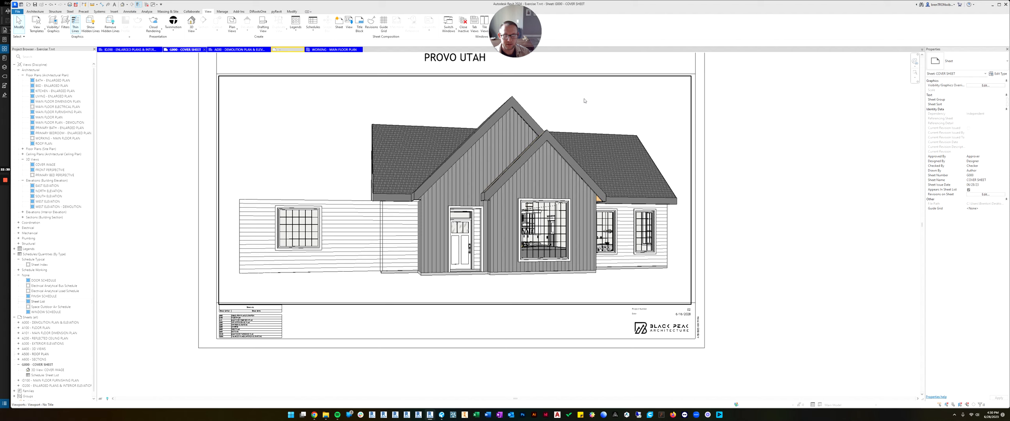
pyautogui.scroll(3, 644, 326)
pyautogui.scroll(-3, 644, 326)
pyautogui.scroll(5, 639, 316)
# Step: Add a two-line text note in the title strip reading DESIGNED BY followed by the designer's full name
pyautogui.click(336, 265)
pyautogui.scroll(-3, 336, 265)
pyautogui.moveTo(318, 253); pyautogui.dragTo(415, 247, button='middle')
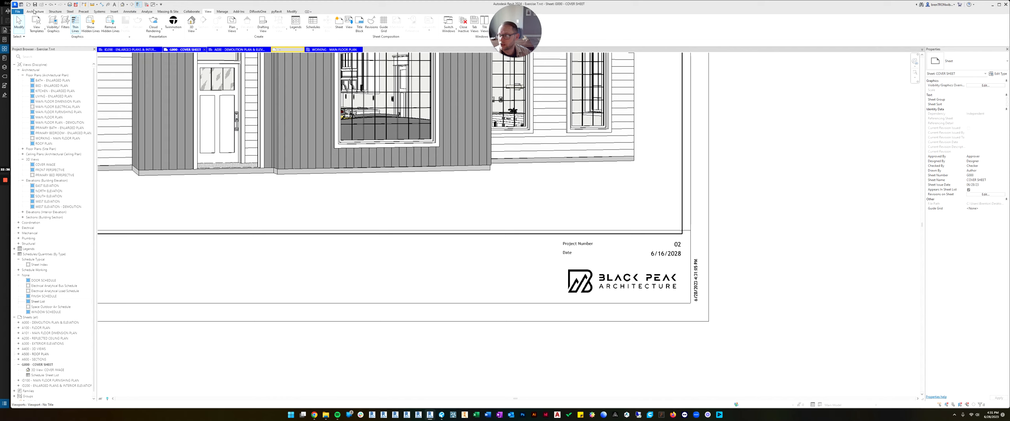
pyautogui.click(130, 11)
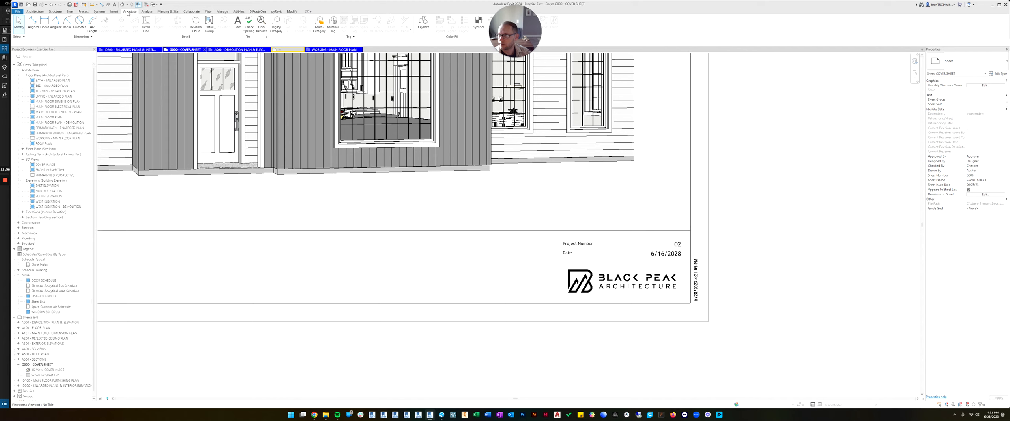
pyautogui.click(237, 23)
pyautogui.click(417, 255)
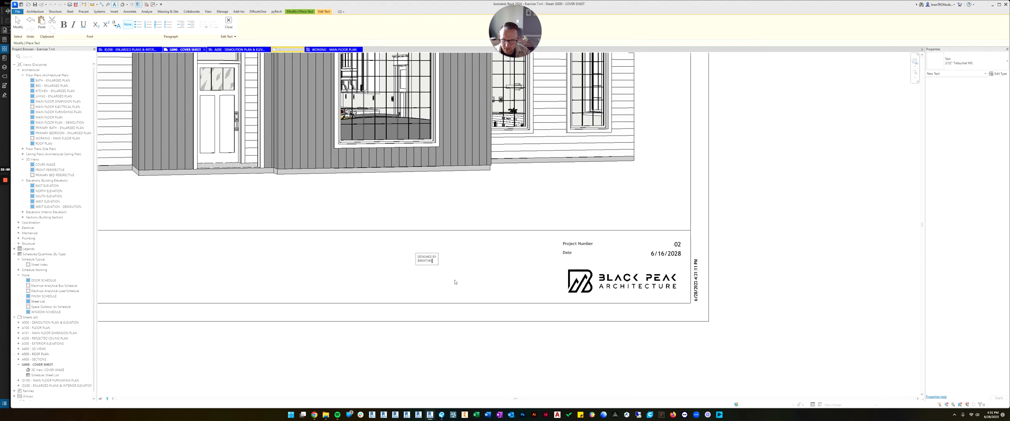
pyautogui.click(417, 283)
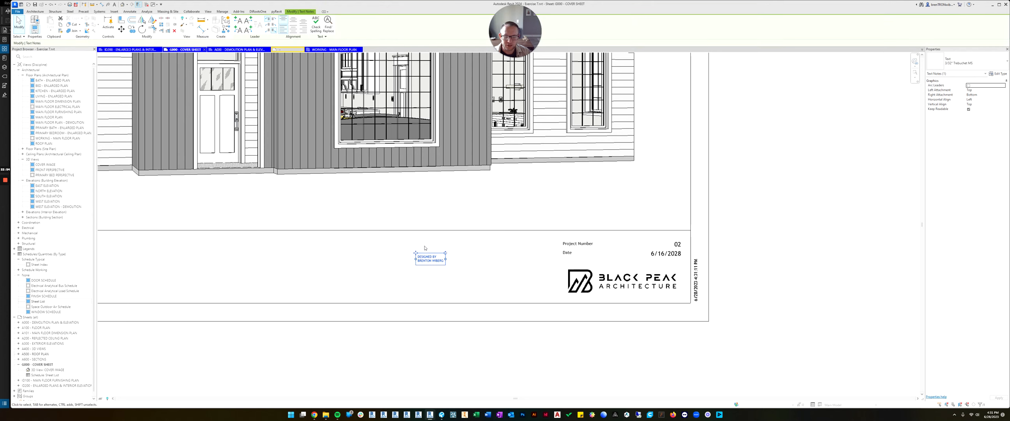
# Step: Format the designer note as 1/4" Trebuchet MS, right-aligned, and place it beside the Black Peak Architecture logo
pyautogui.click(979, 67)
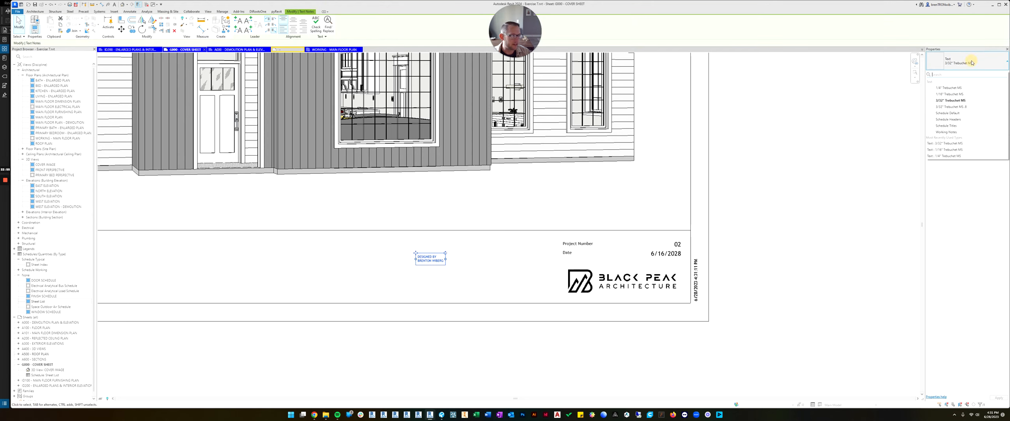
pyautogui.click(950, 88)
pyautogui.keyDown('ctrl'); pyautogui.moveTo(414, 252); pyautogui.dragTo(484, 270); pyautogui.keyUp('ctrl')
pyautogui.click(303, 25)
pyautogui.click(786, 256)
pyautogui.scroll(-2, 775, 254)
pyautogui.scroll(-8, 711, 239)
pyautogui.scroll(5, 770, 226)
pyautogui.scroll(2, 632, 280)
pyautogui.moveTo(536, 174); pyautogui.dragTo(530, 258, button='middle')
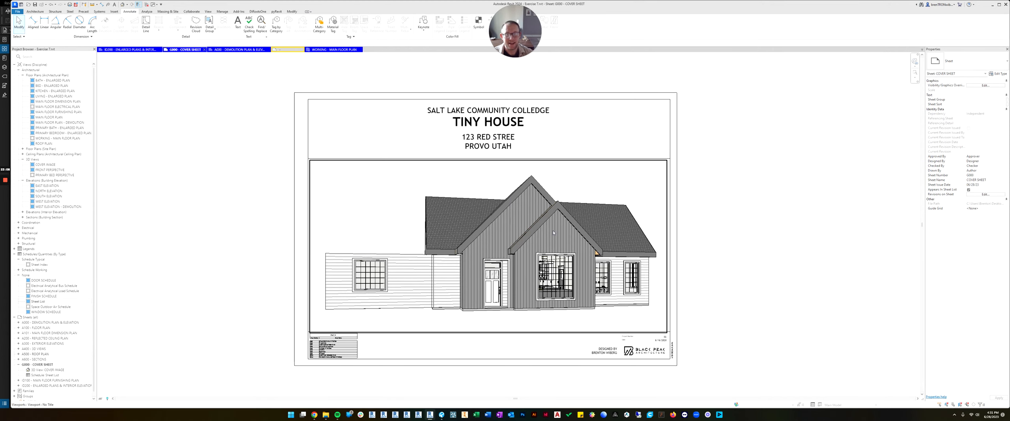